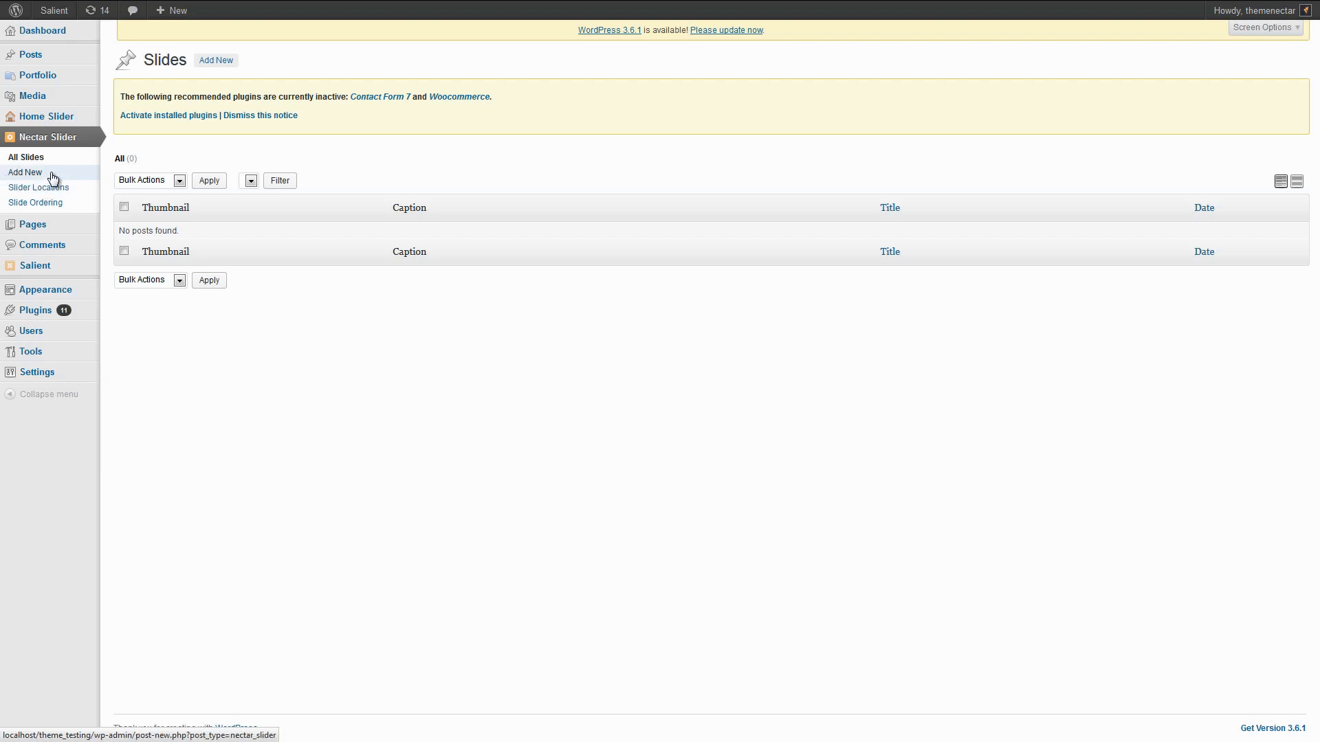
Create a new Nectar Slider slide and use onemore-preload.jpg from the media library as its slide image.
click(215, 60)
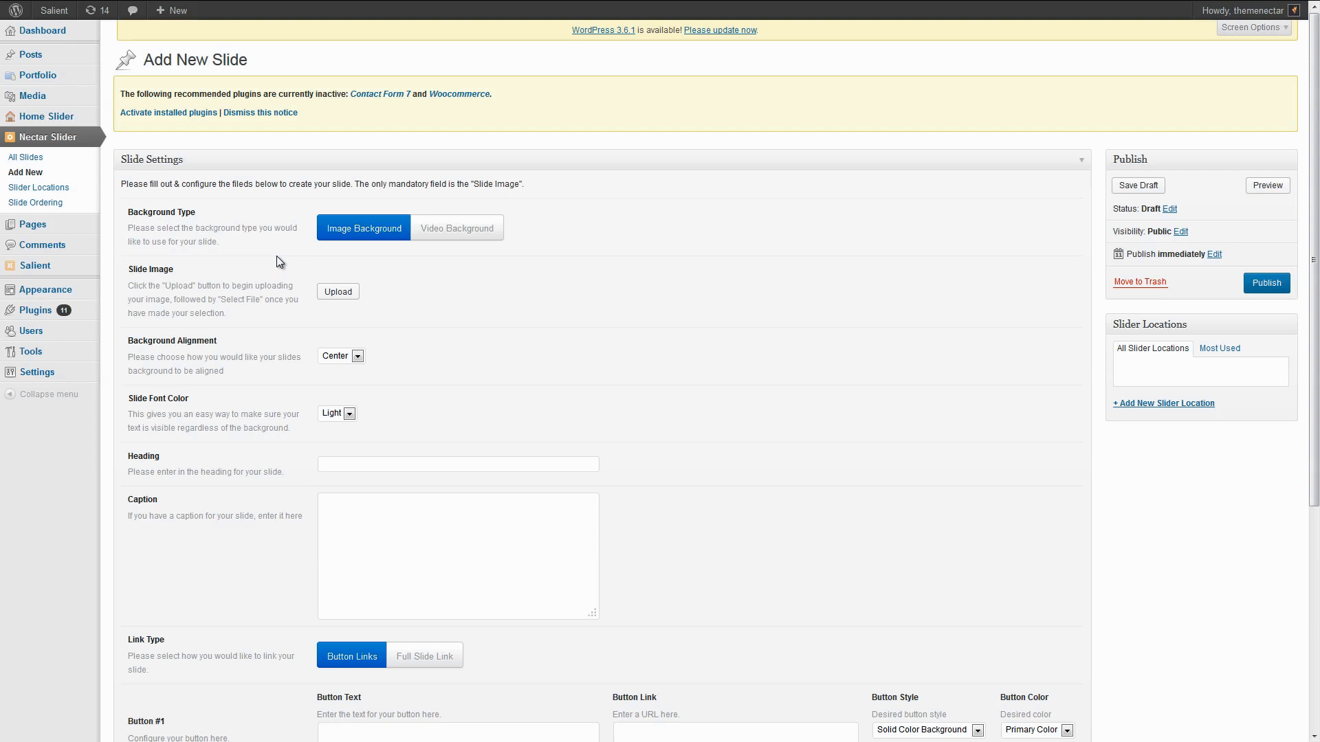
click(337, 292)
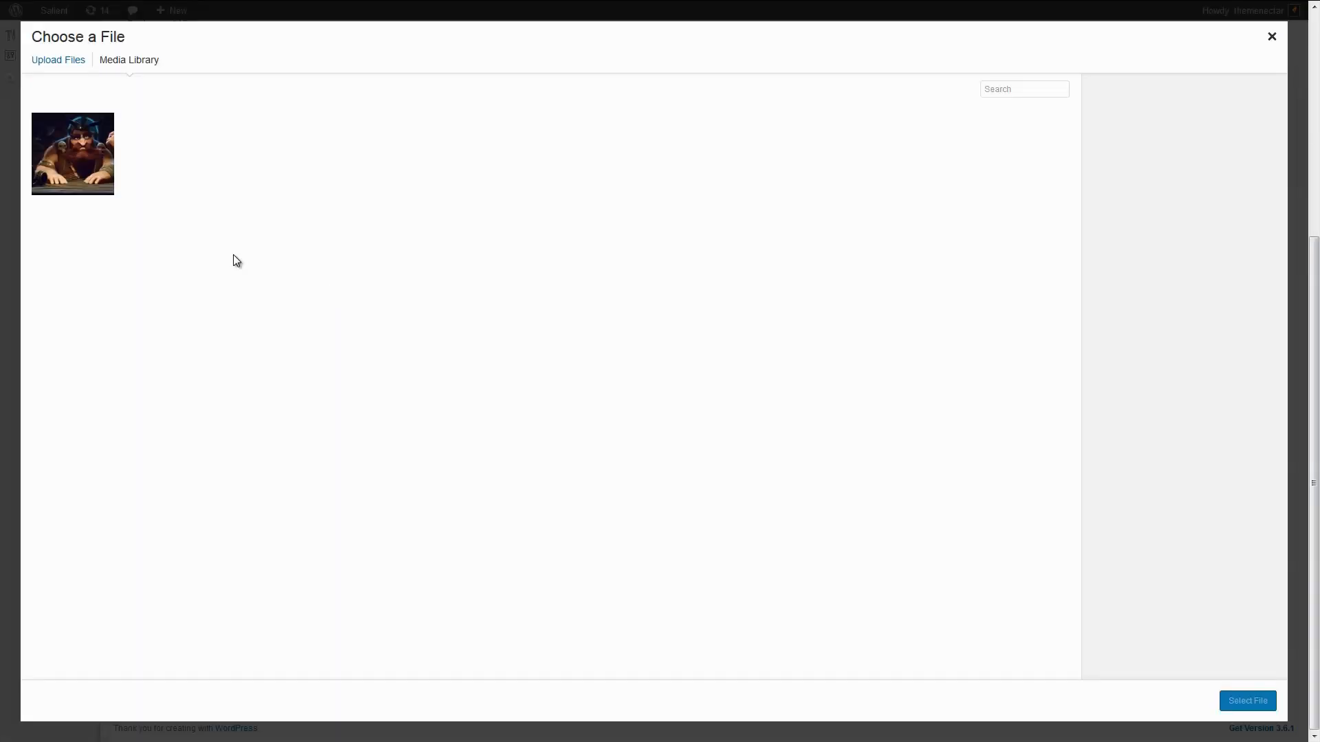
click(96, 172)
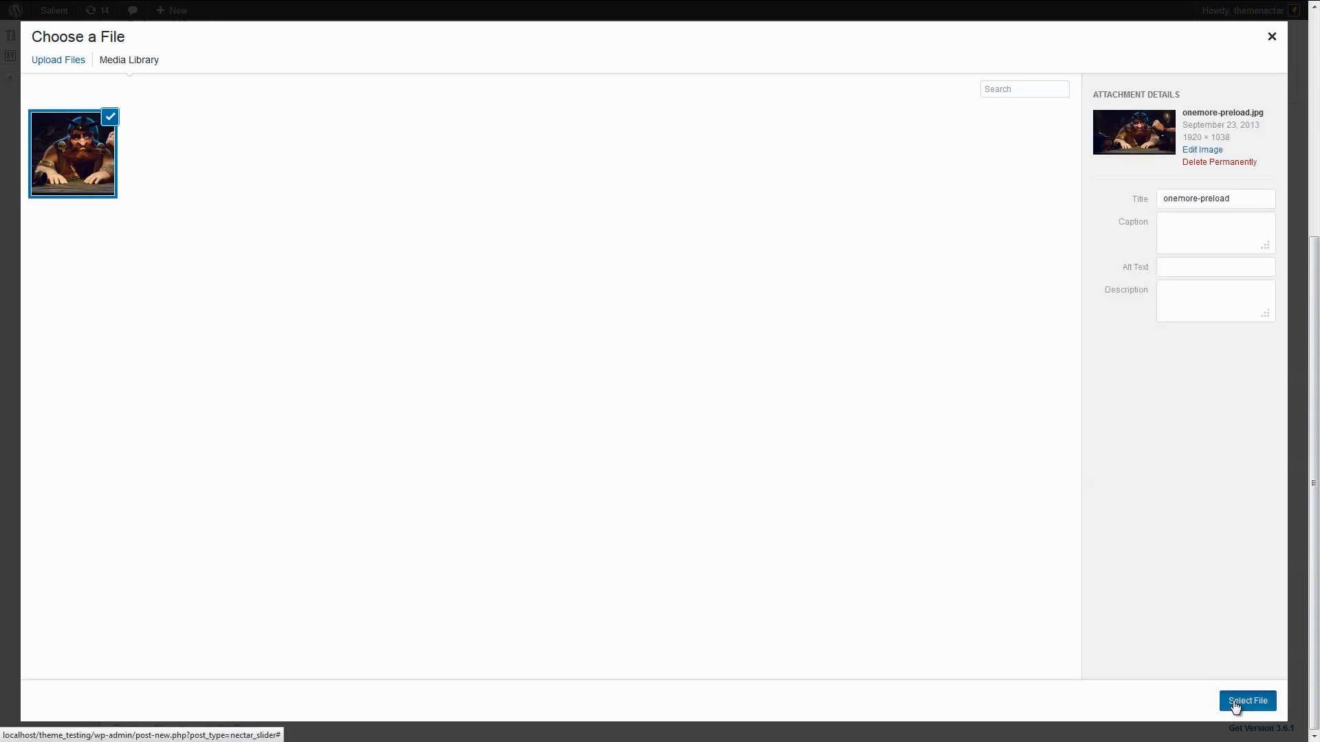
click(1247, 701)
Enter heading "This is Salient" and caption "Your eyes are not playing tricks on you. <br/> Video backgrounds are natively supported <br/> in our exclusive & touch-friendly Nectar Slider.".
scroll(979, 554, down, 3)
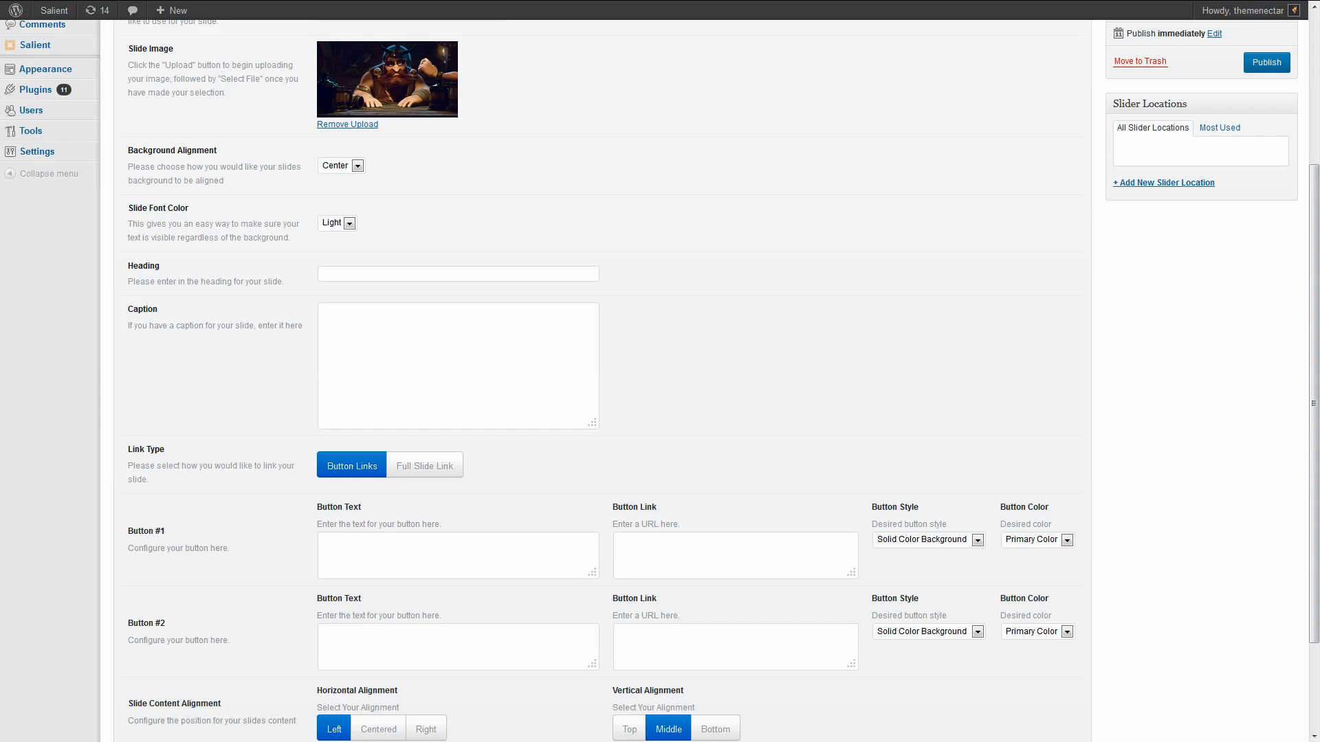
click(438, 275)
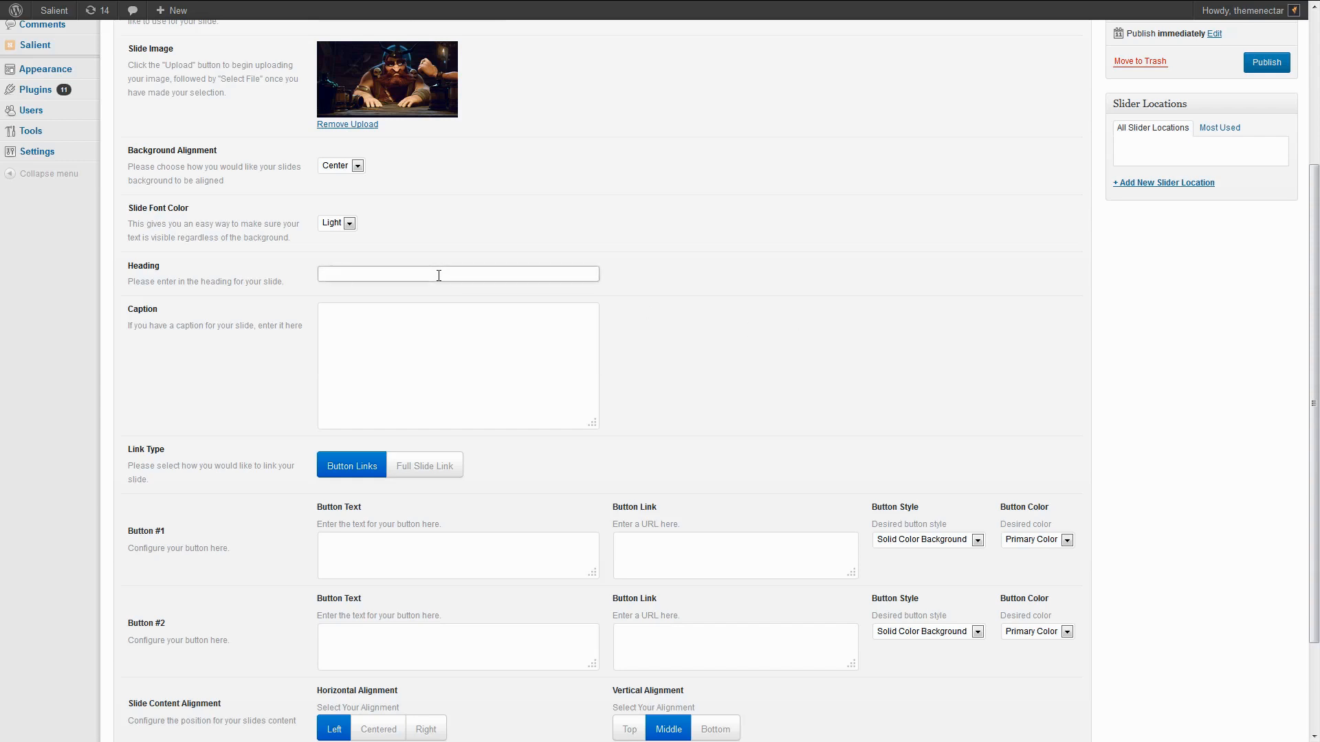
text(This is Salient)
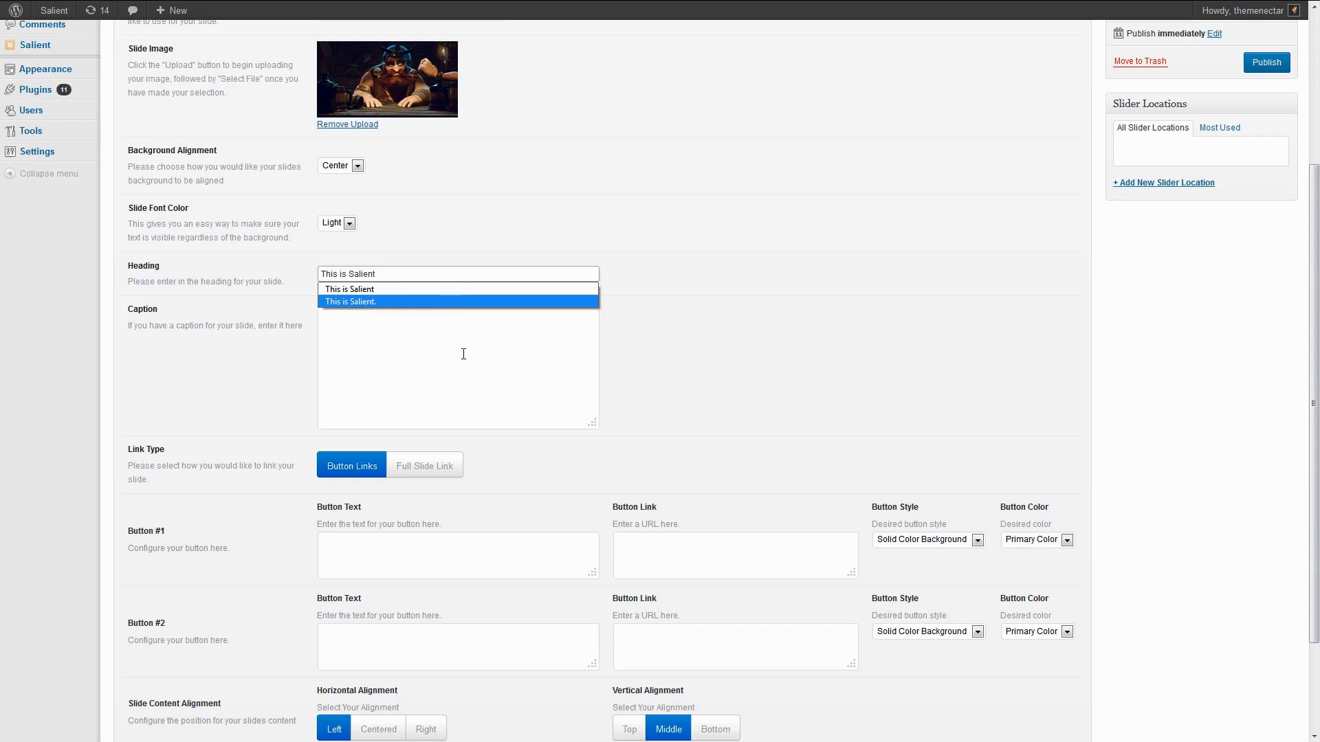
click(463, 354)
text(Your eyes are not playing tricks on you. <br/> Video backgrounds are natively supported  <br/> in our exclusive & touch-friendly Nectar Slider.)
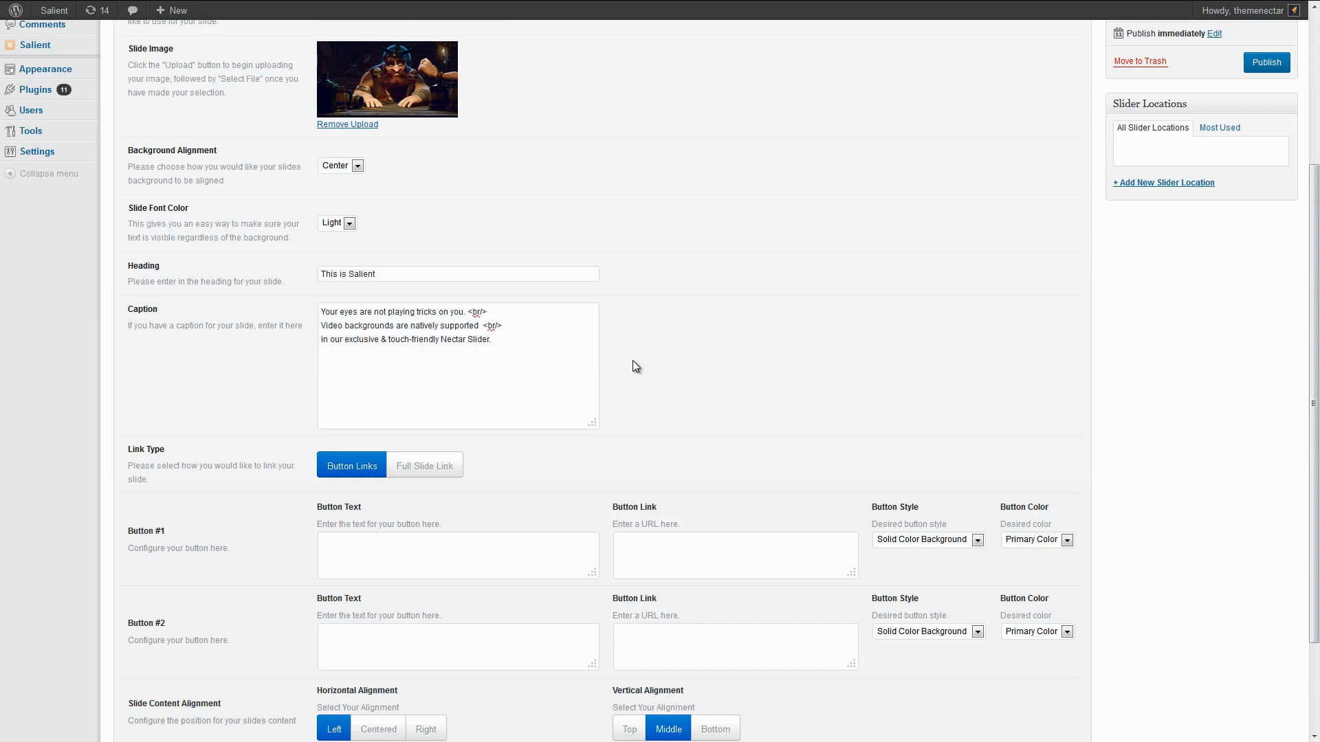
Set the text of Button #1 to "View More Features" and of Button #2 to "Learn About Us".
scroll(720, 345, down, 2)
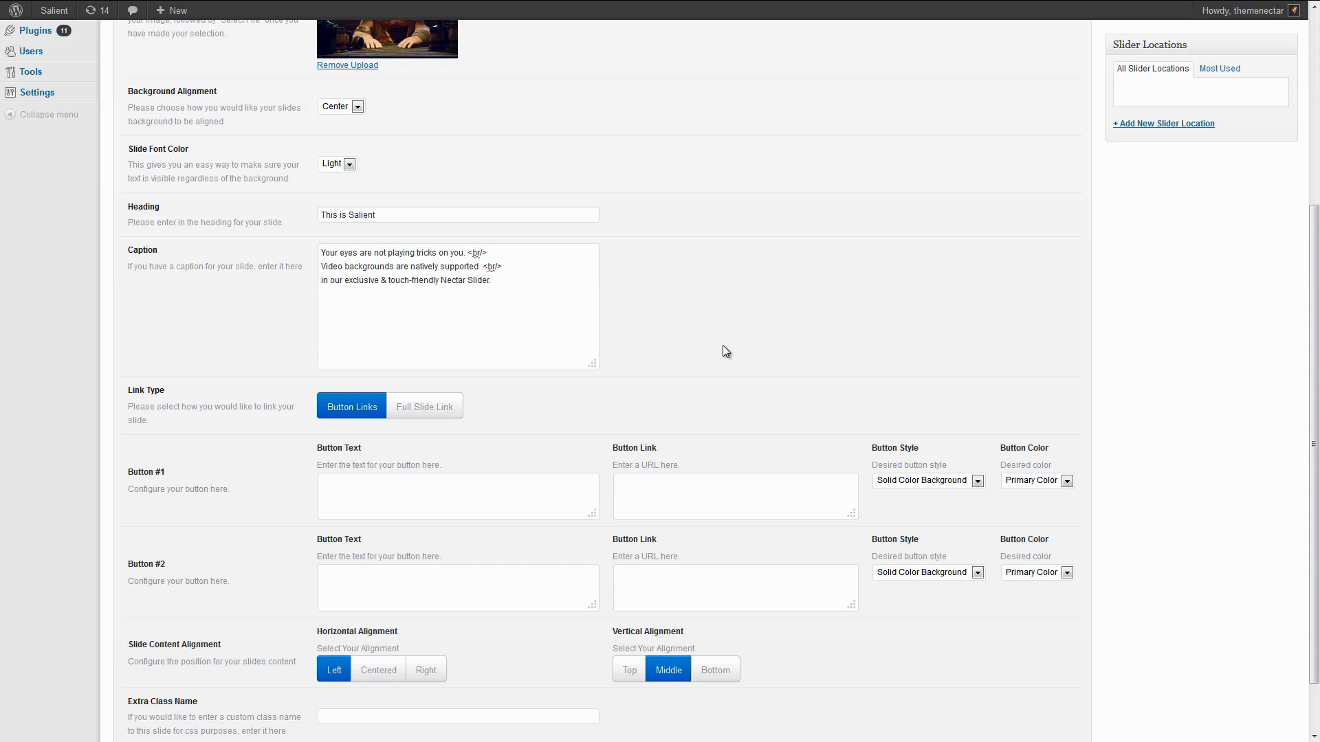
click(500, 494)
text(View More Features)
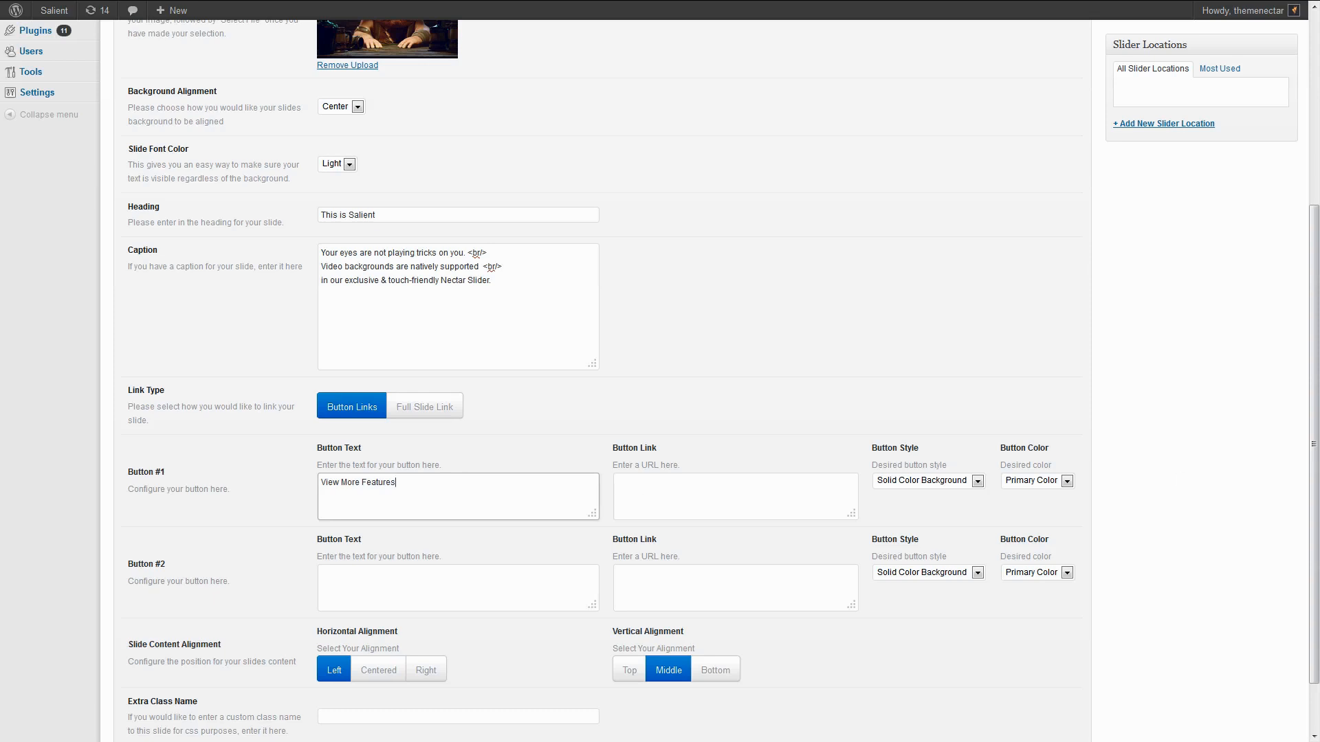
click(416, 584)
text(Learn About Us)
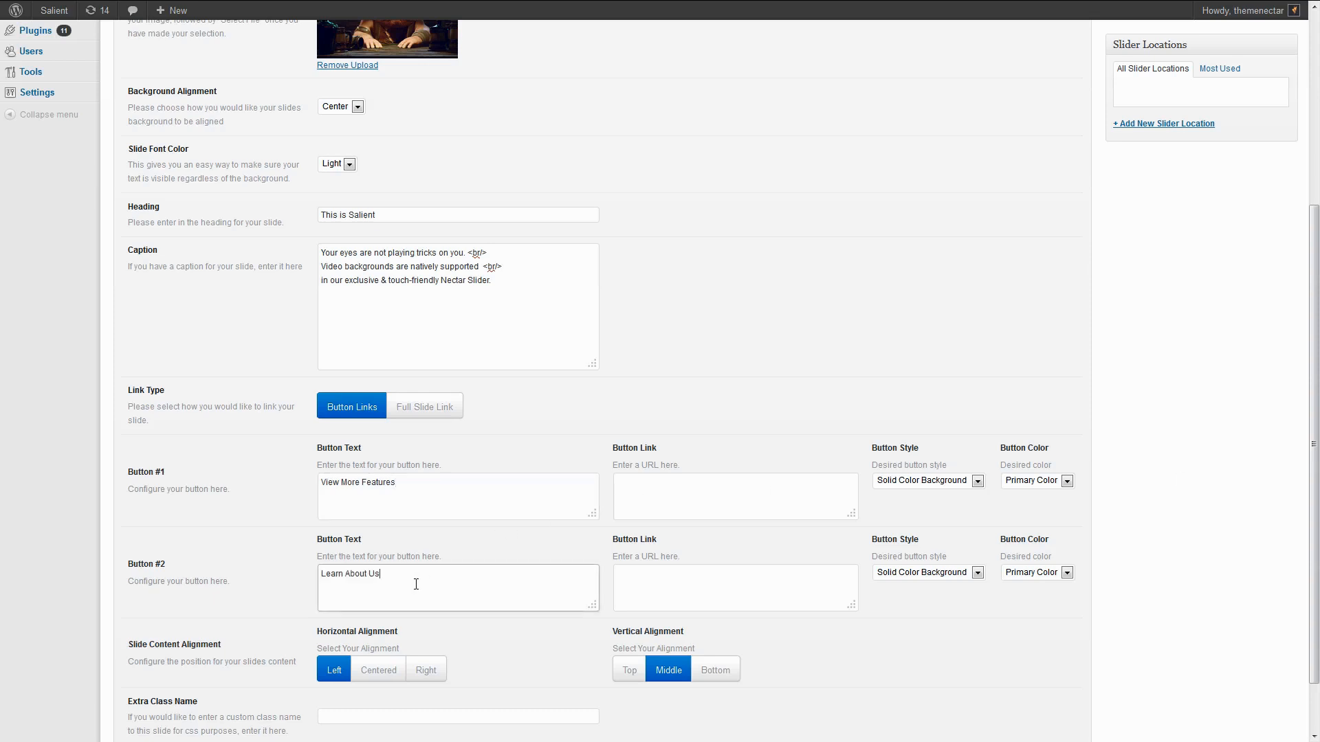
click(789, 495)
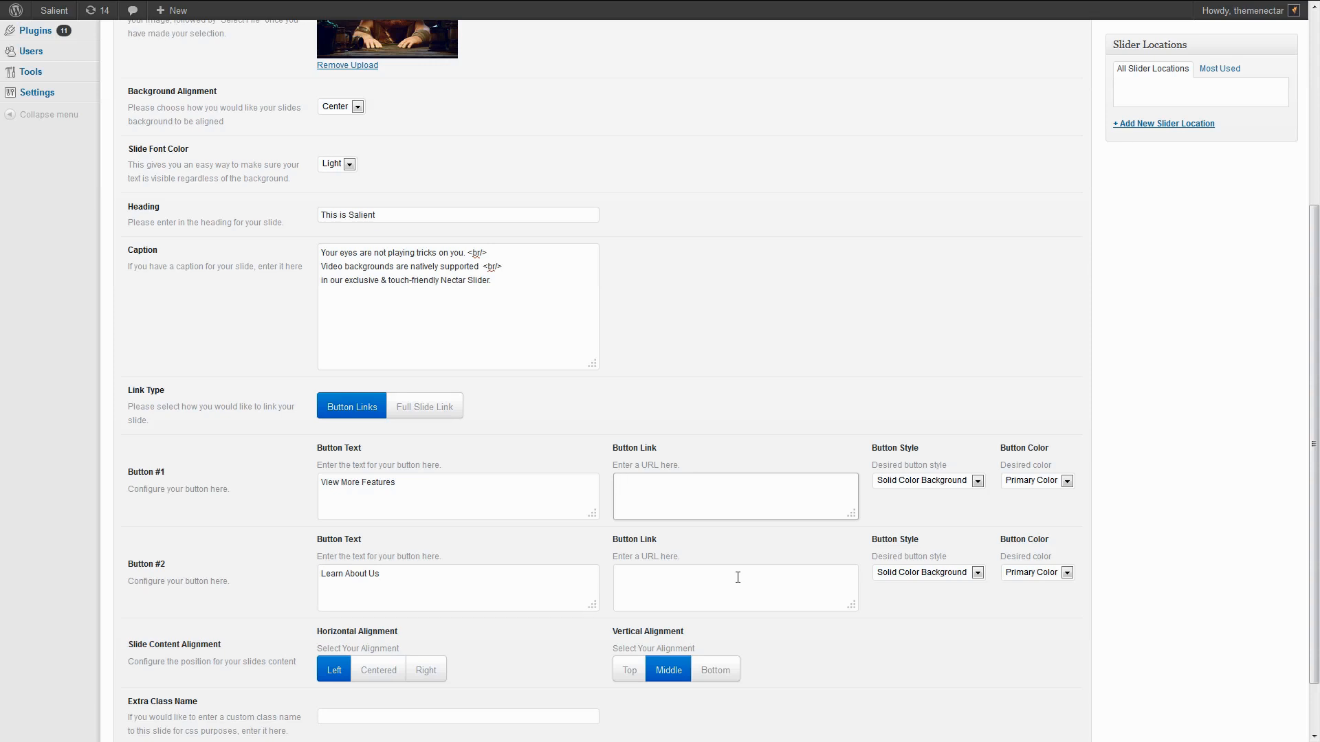
Set Button #1's style to Transparent With Border and Button #2's color to Extra Color #2.
click(931, 482)
click(933, 506)
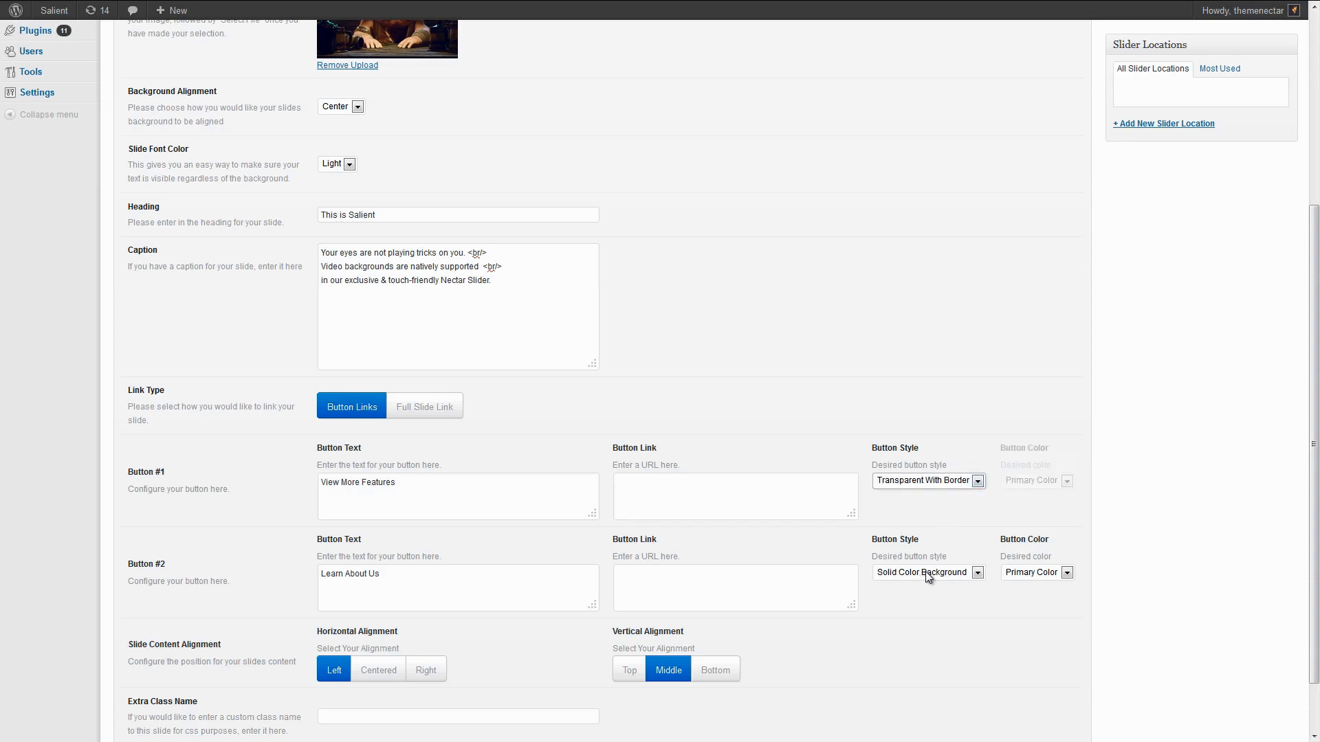
click(1041, 571)
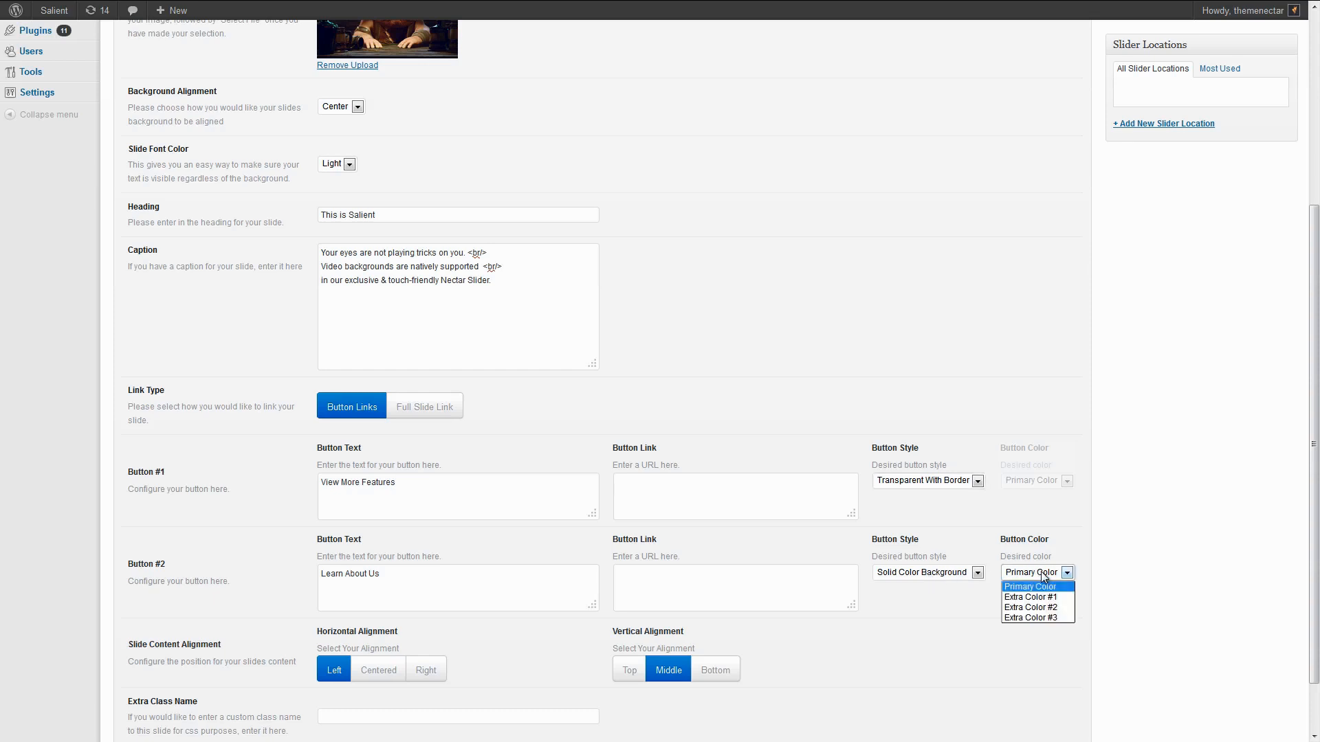
click(1049, 608)
middle_click(1057, 633)
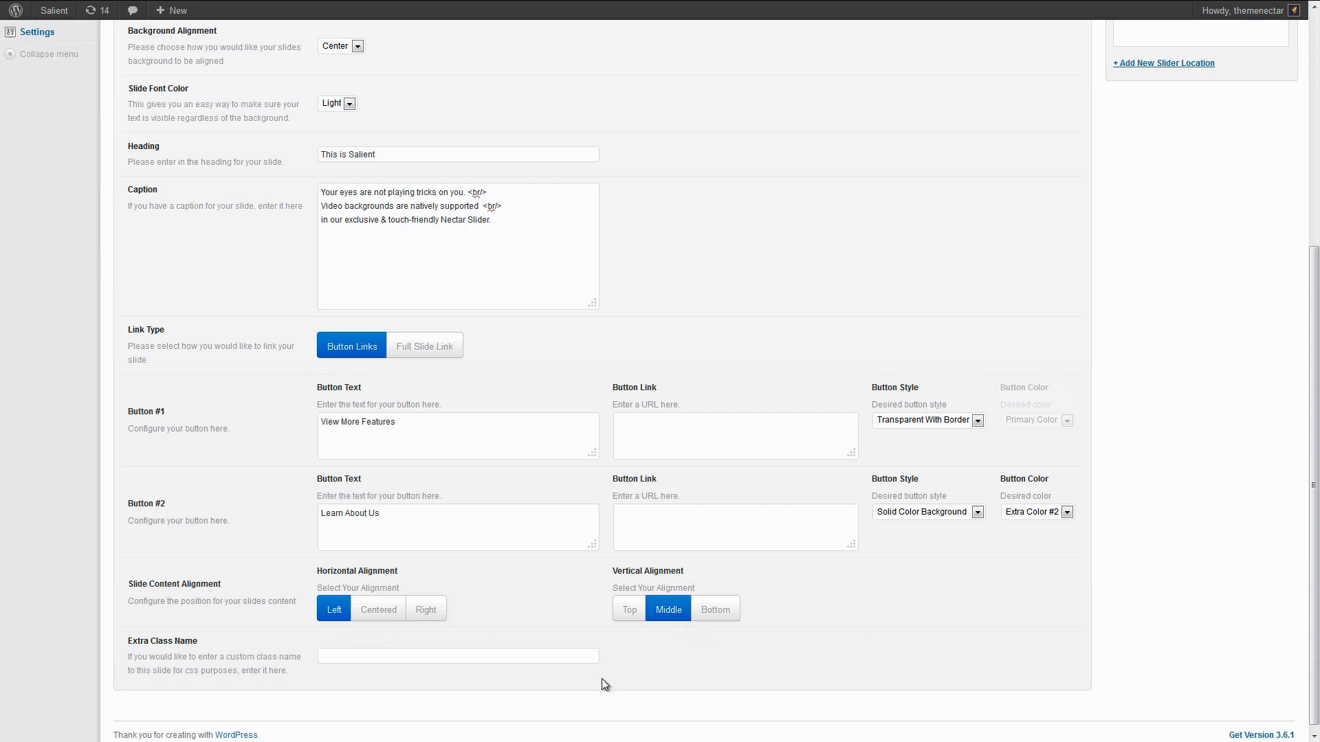
Add a new slider location named "Our Awesome Slider" for the slide and publish the slide.
scroll(893, 624, up, 5)
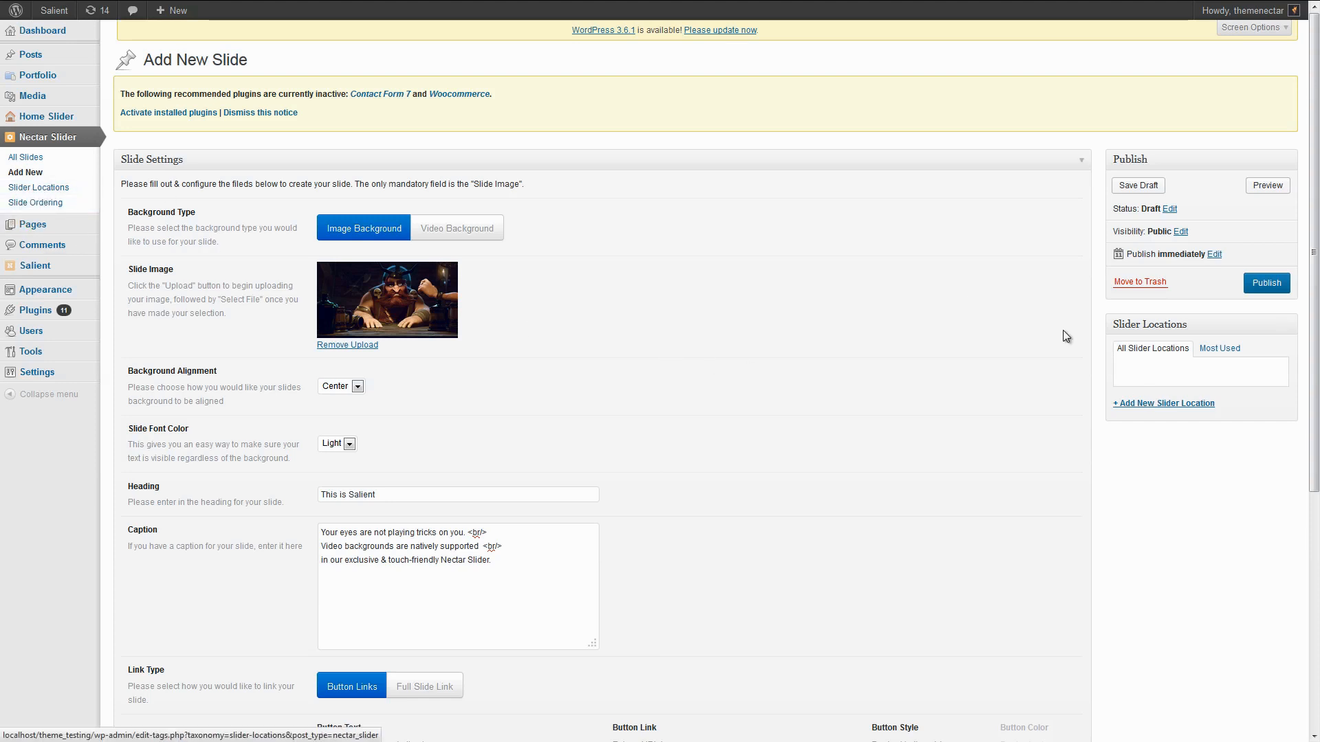
click(1128, 404)
text(O)
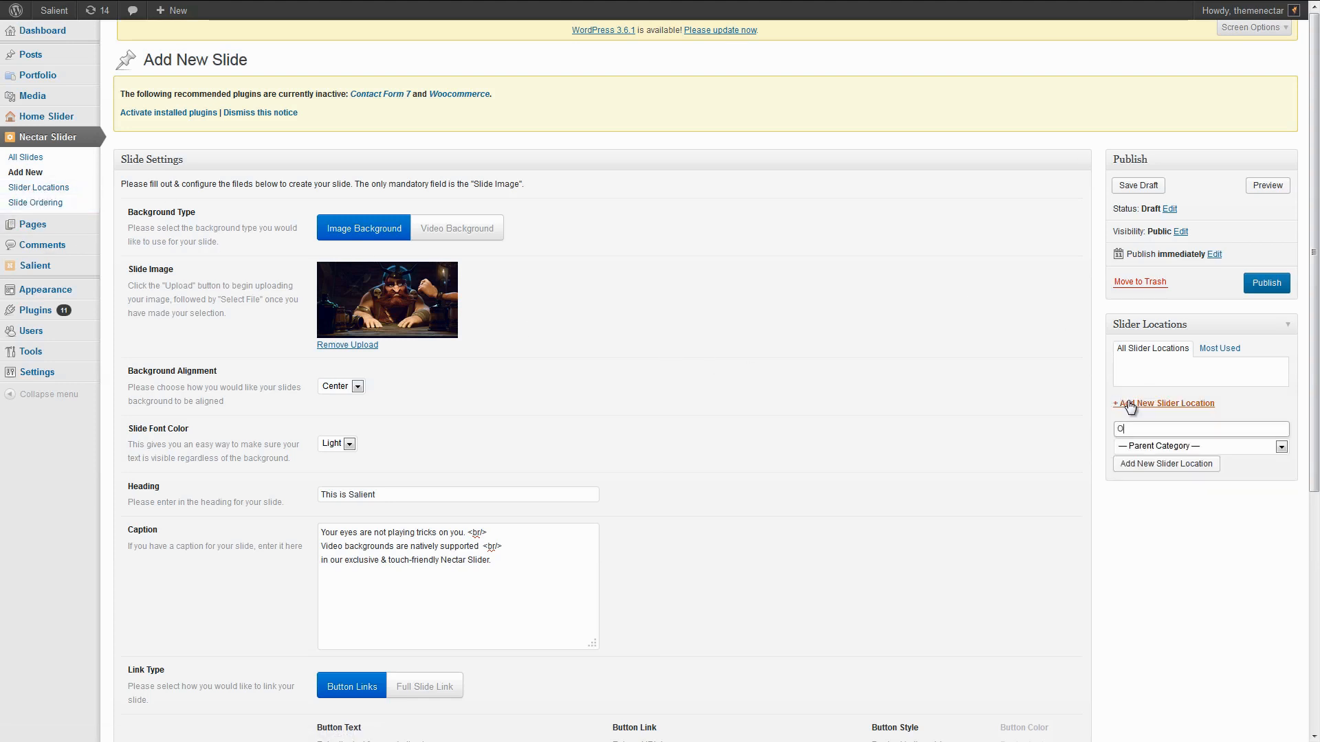
text(ur Awesome Slider)
click(1200, 466)
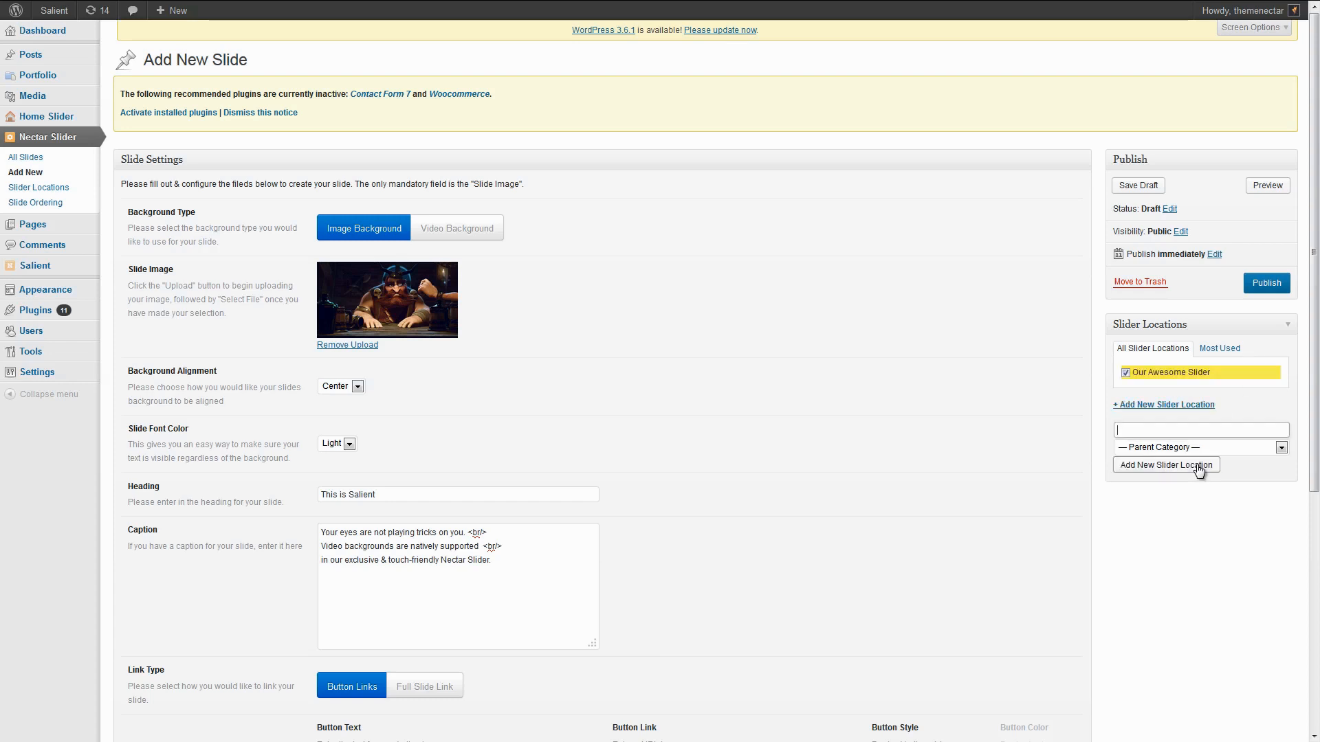
click(1269, 287)
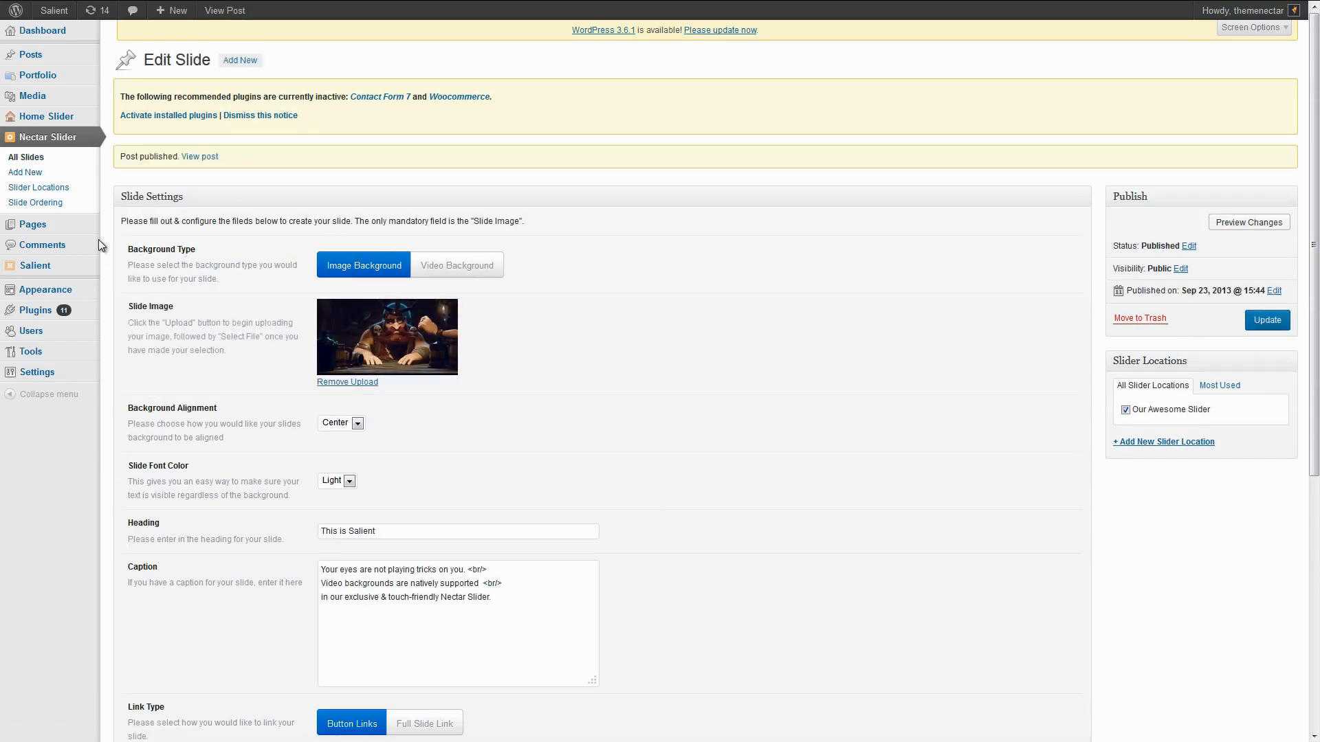
Open the Nectar Slider page for editing and insert an empty line above the full_width_section shortcode.
mouse_move(65, 230)
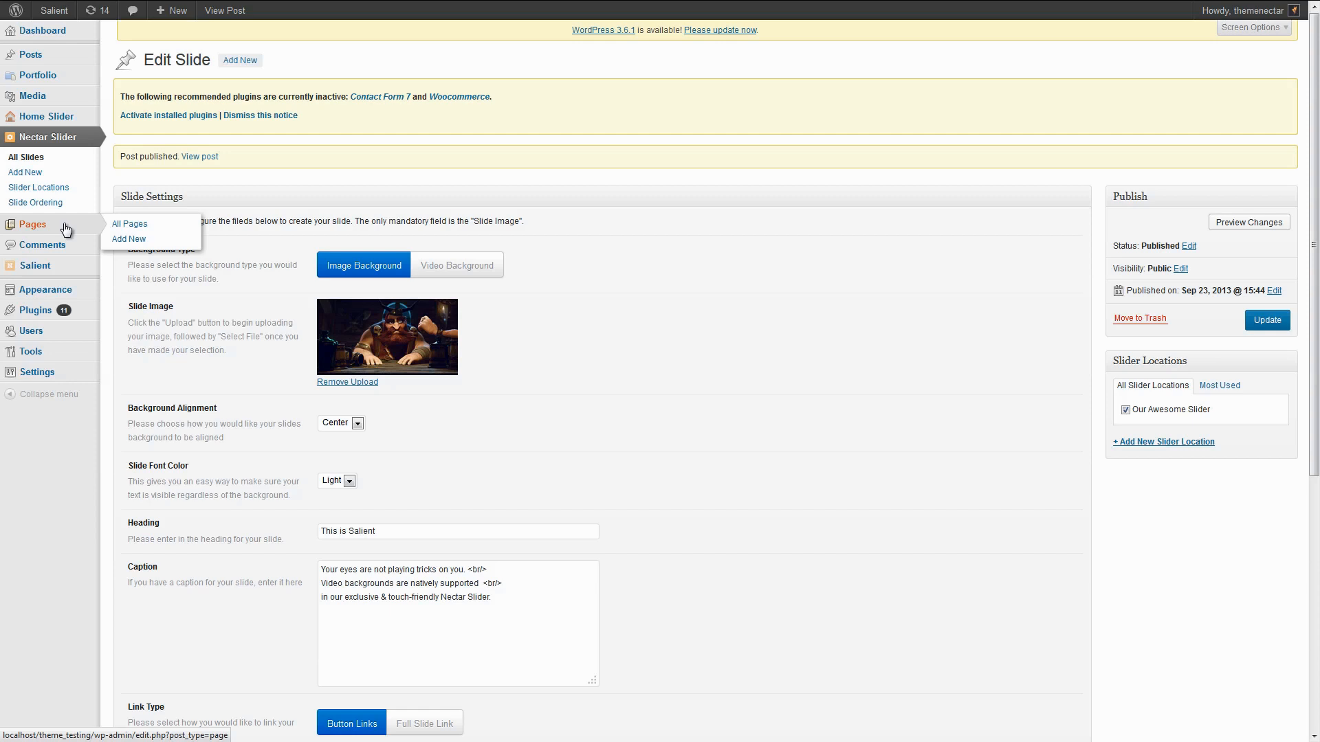
click(66, 228)
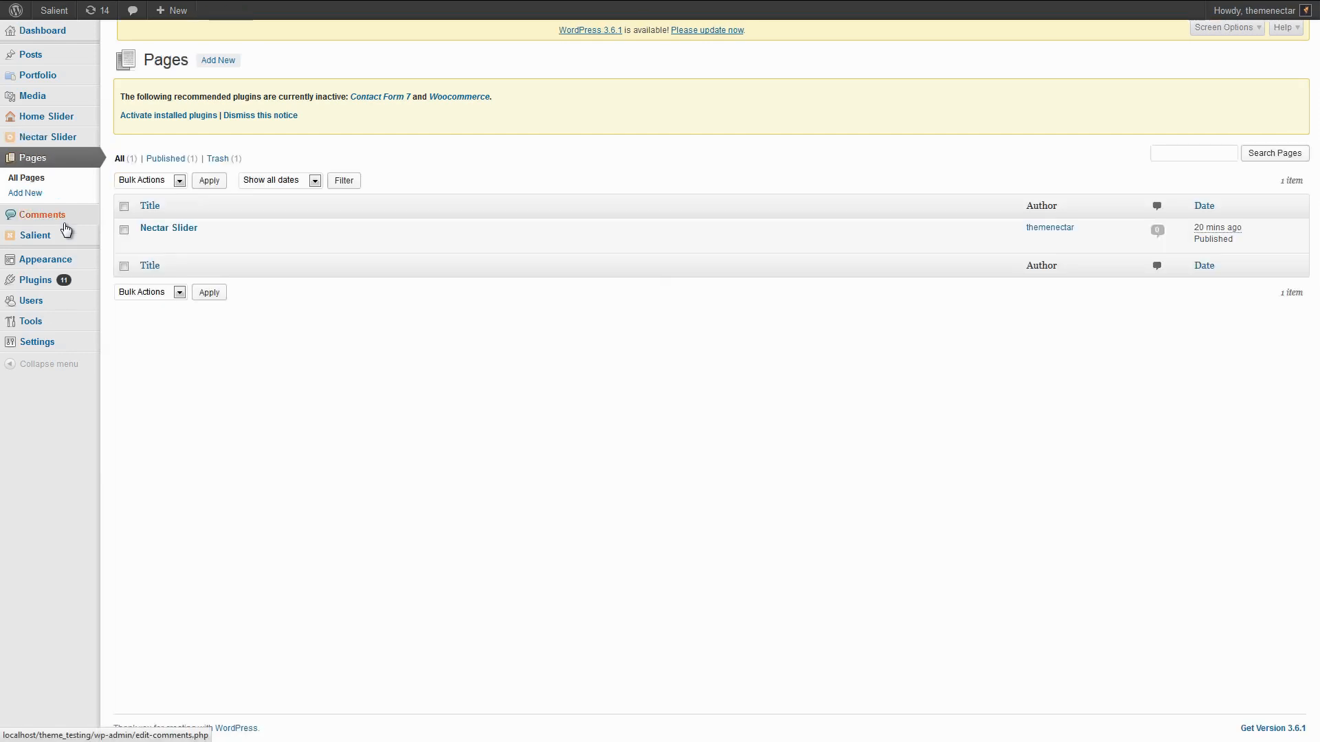
click(150, 238)
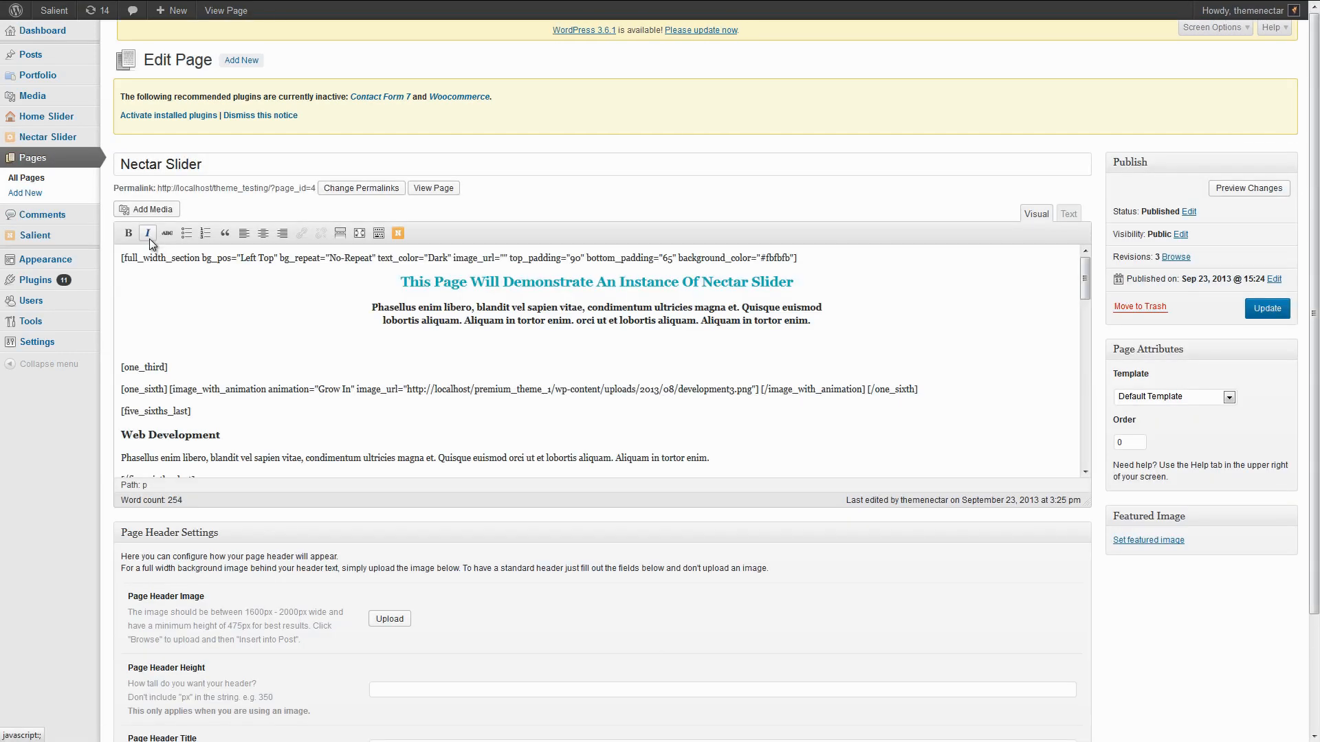
click(122, 258)
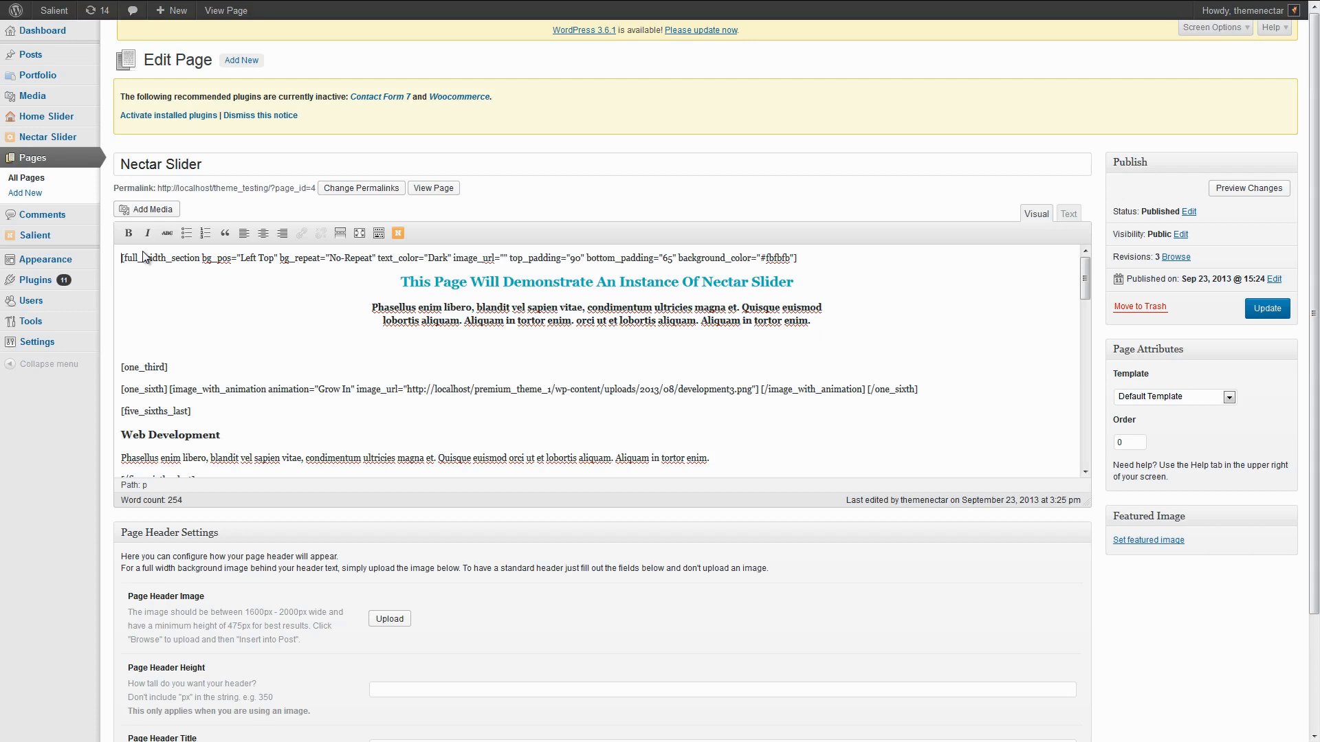
key(Return)
click(143, 253)
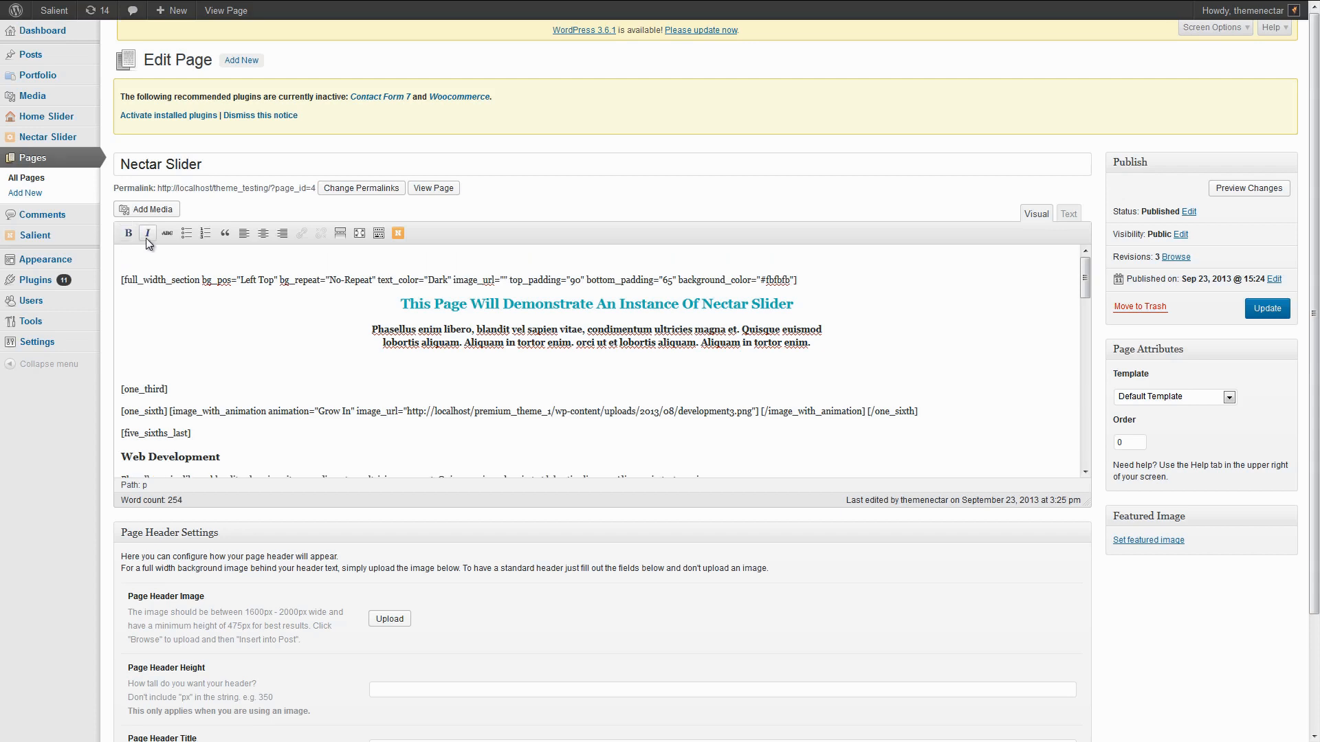
Start a Nectar Slider shortcode for Our Awesome Slider on the empty line, with slider height 600.
click(398, 234)
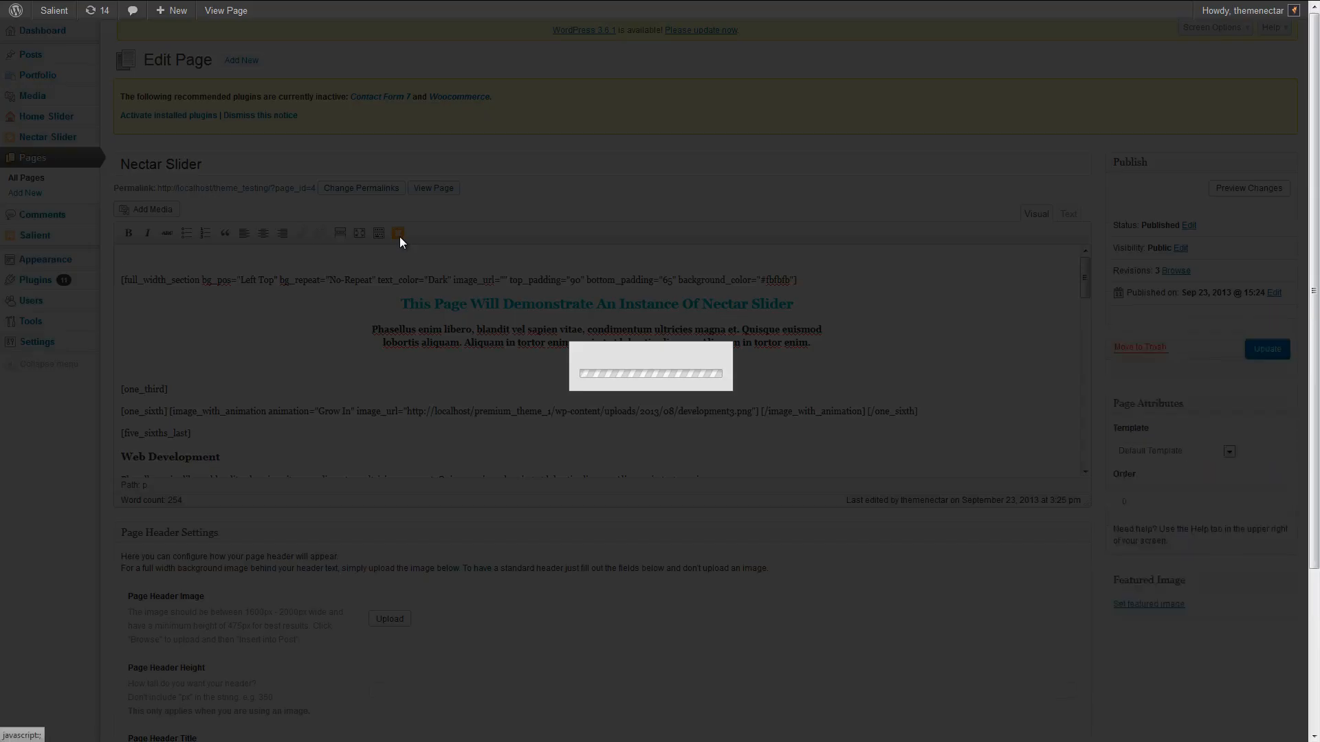
click(589, 194)
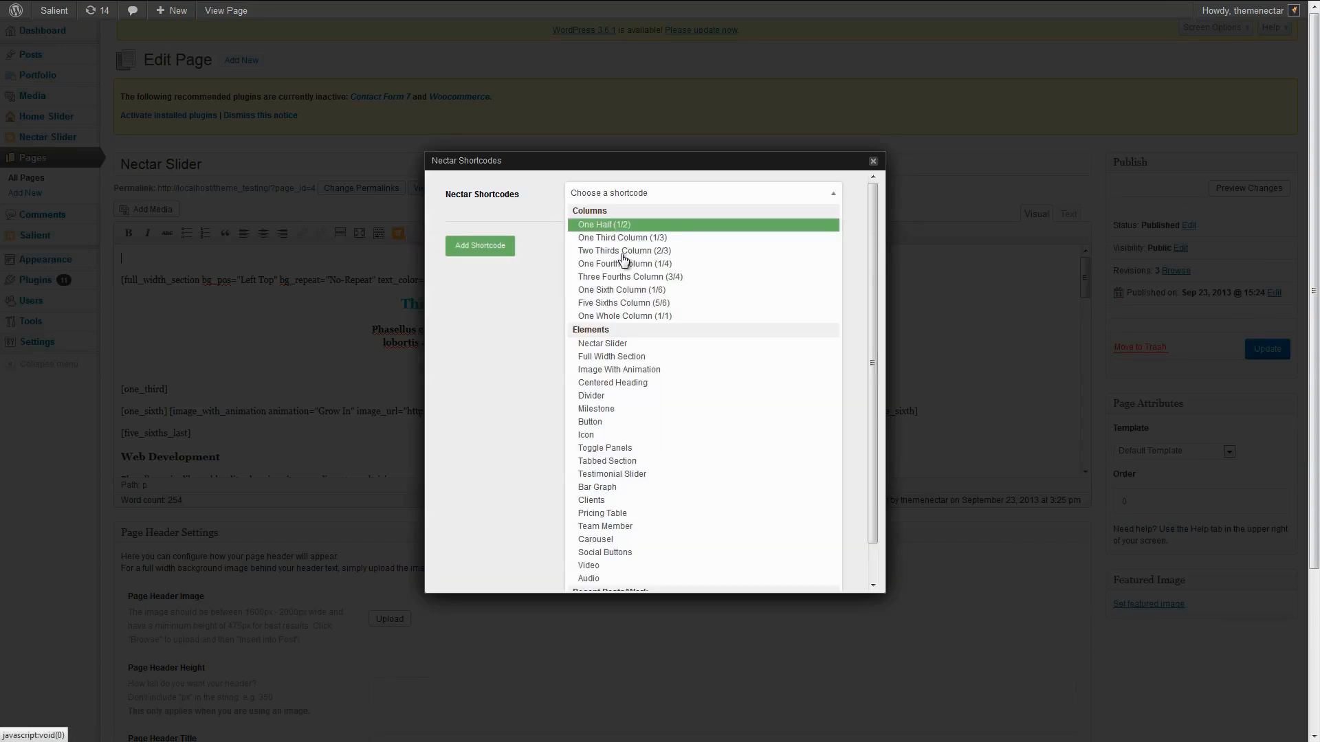
click(629, 343)
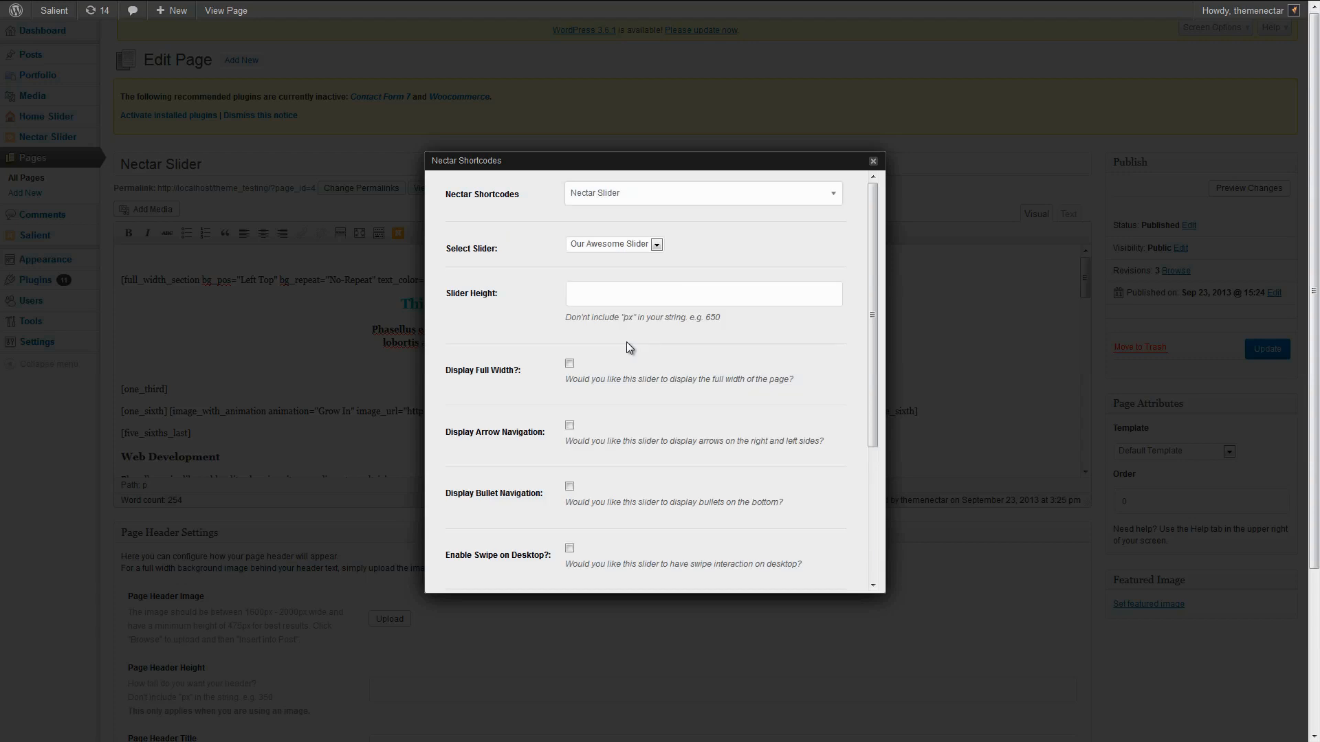
click(622, 301)
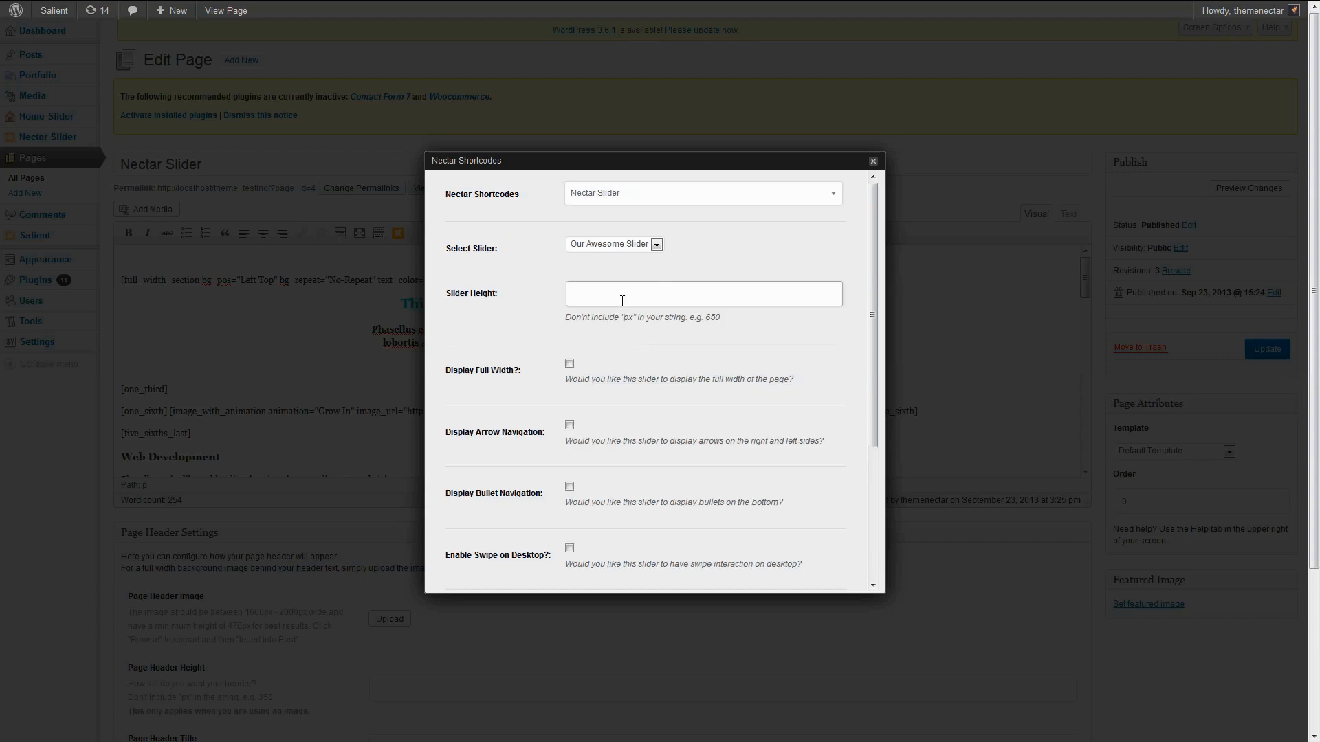
text(600)
click(522, 307)
Enable full width, arrow navigation, bullet navigation and swipe on desktop for the slider, and add the shortcode to the page.
scroll(521, 310, down, 2)
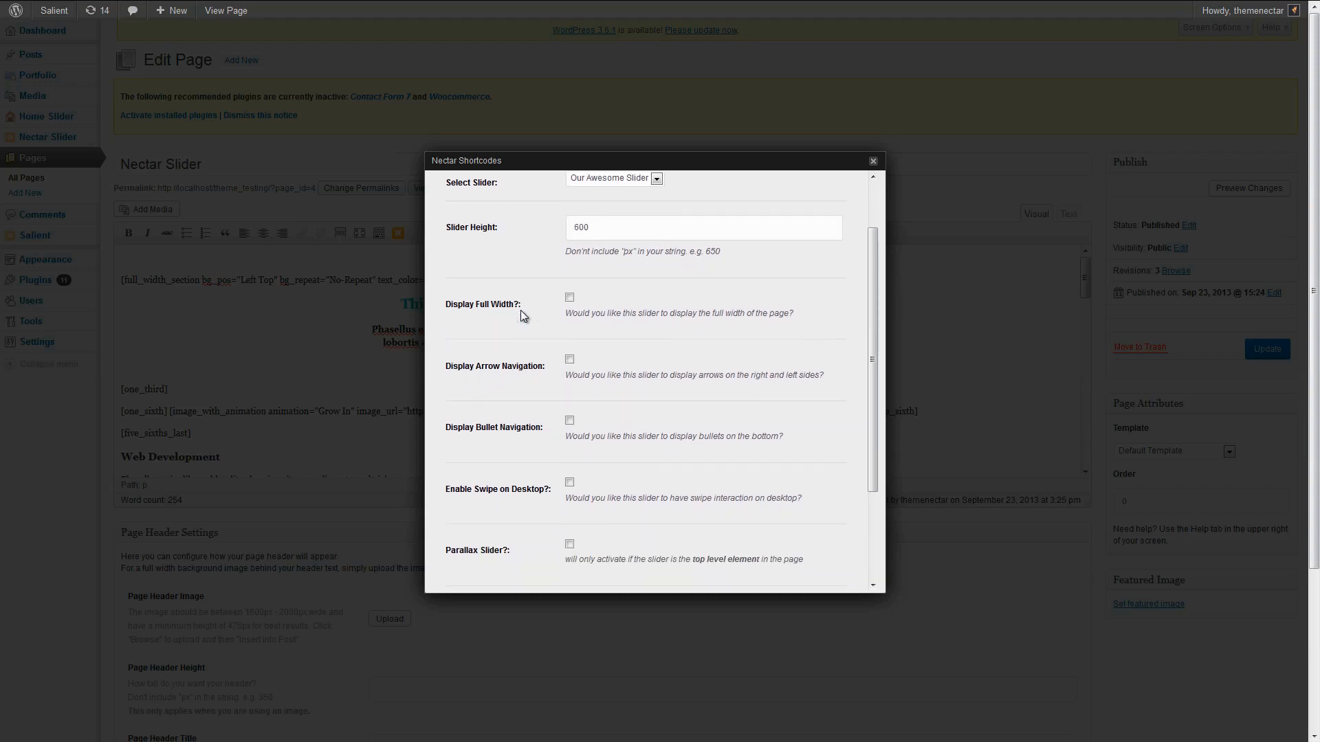
scroll(521, 311, down, 2)
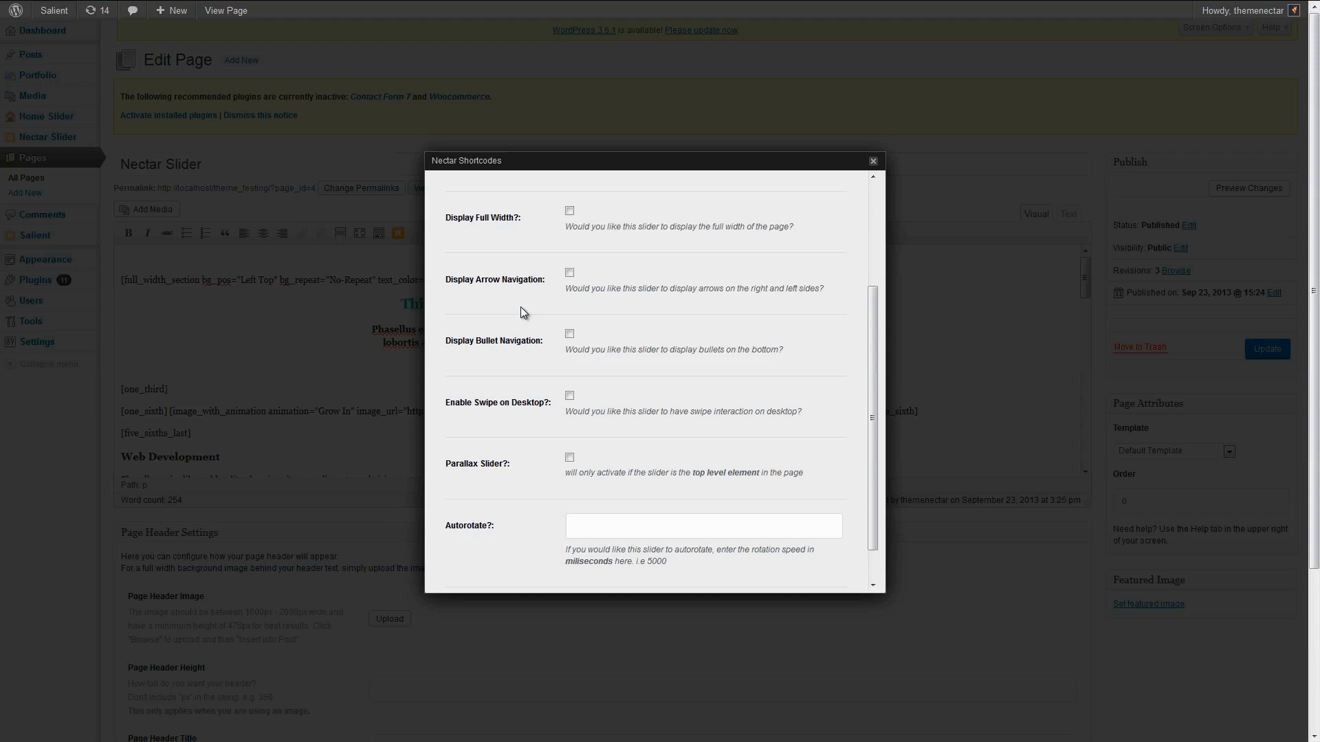
scroll(574, 351, up, 3)
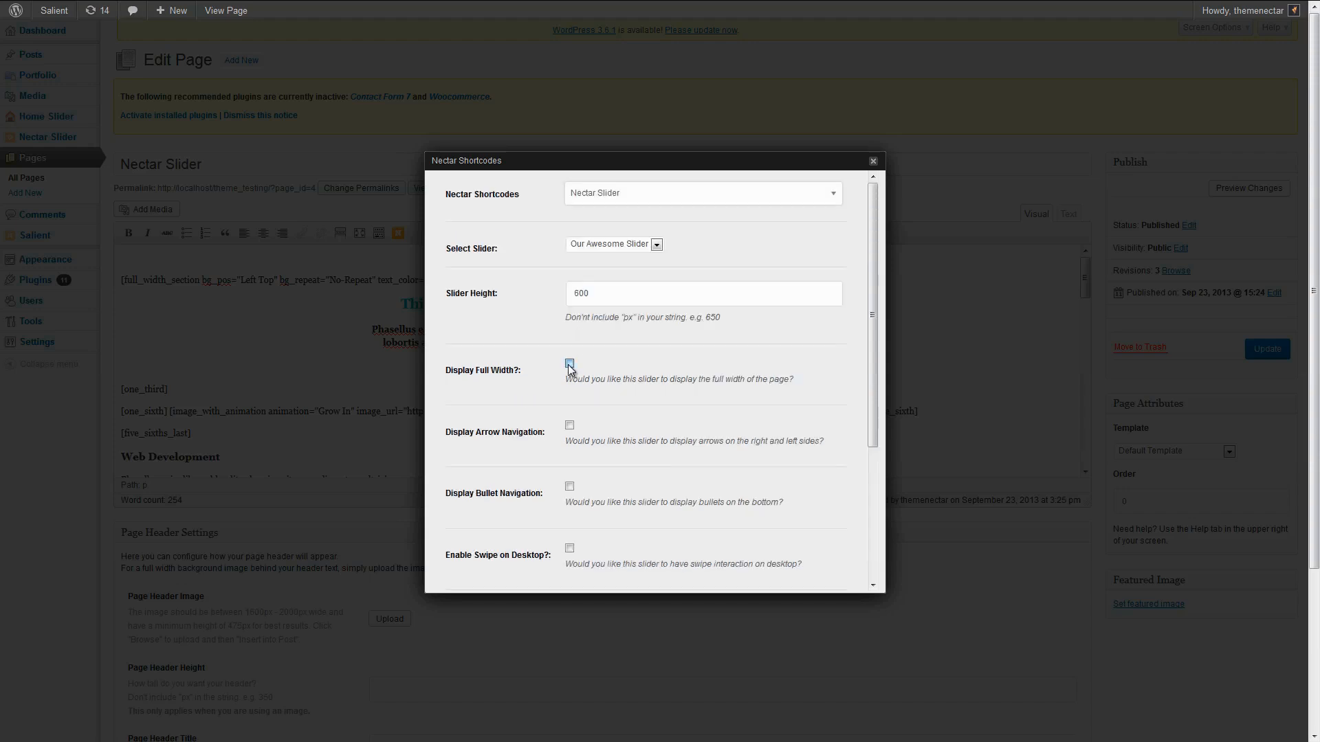
click(570, 364)
scroll(597, 416, down, 1)
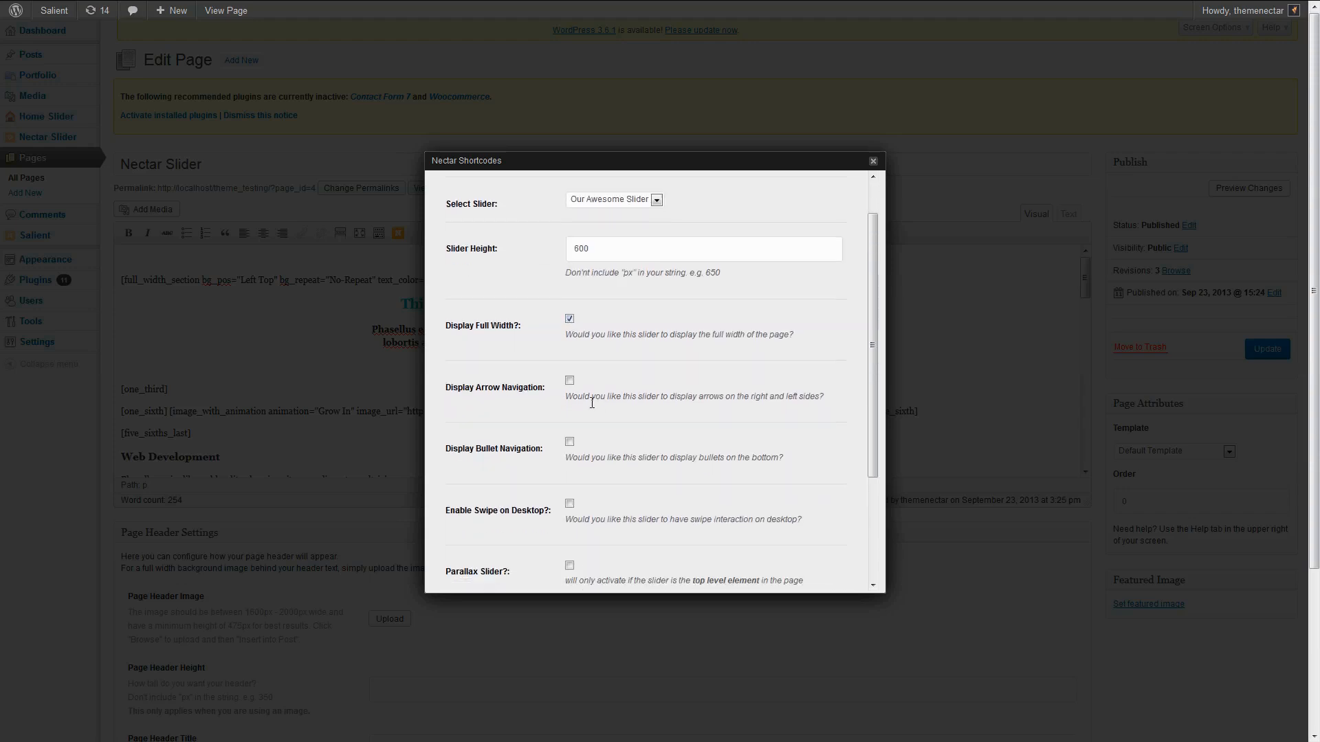
click(569, 368)
click(569, 429)
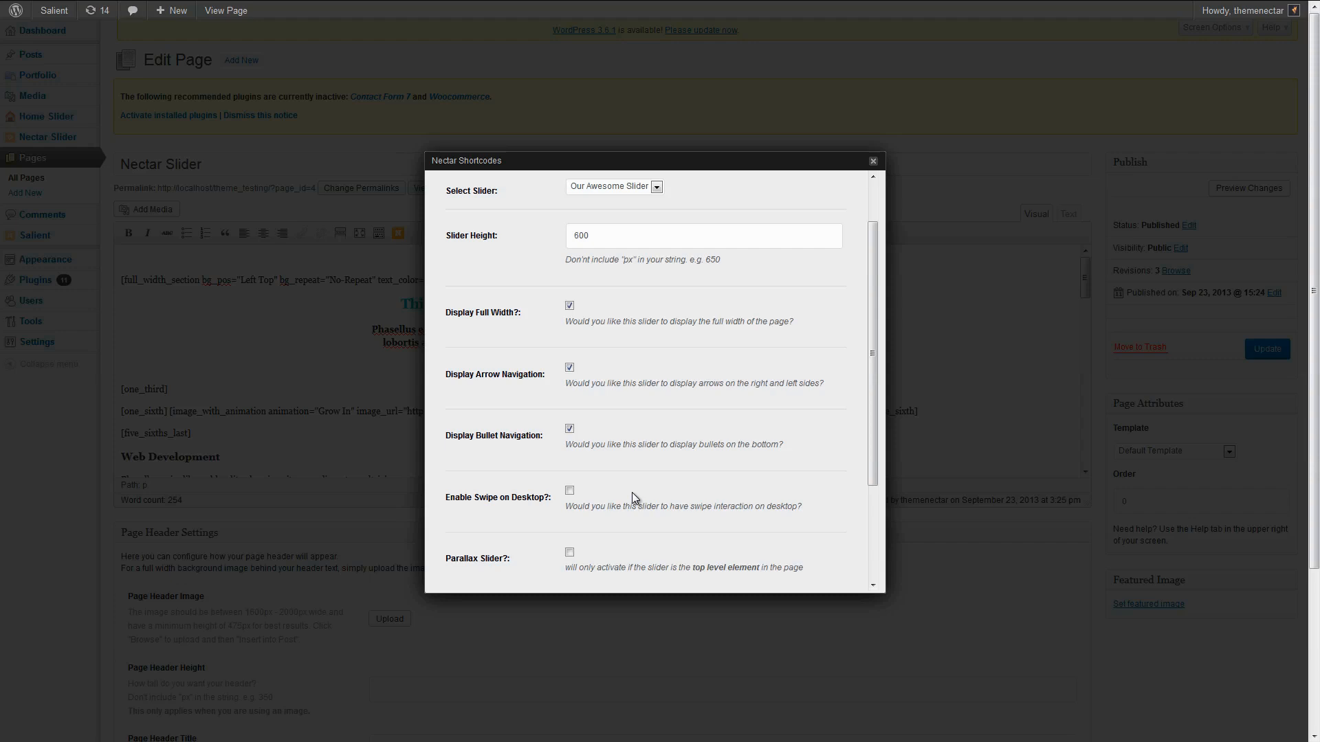
scroll(633, 492, down, 2)
click(570, 435)
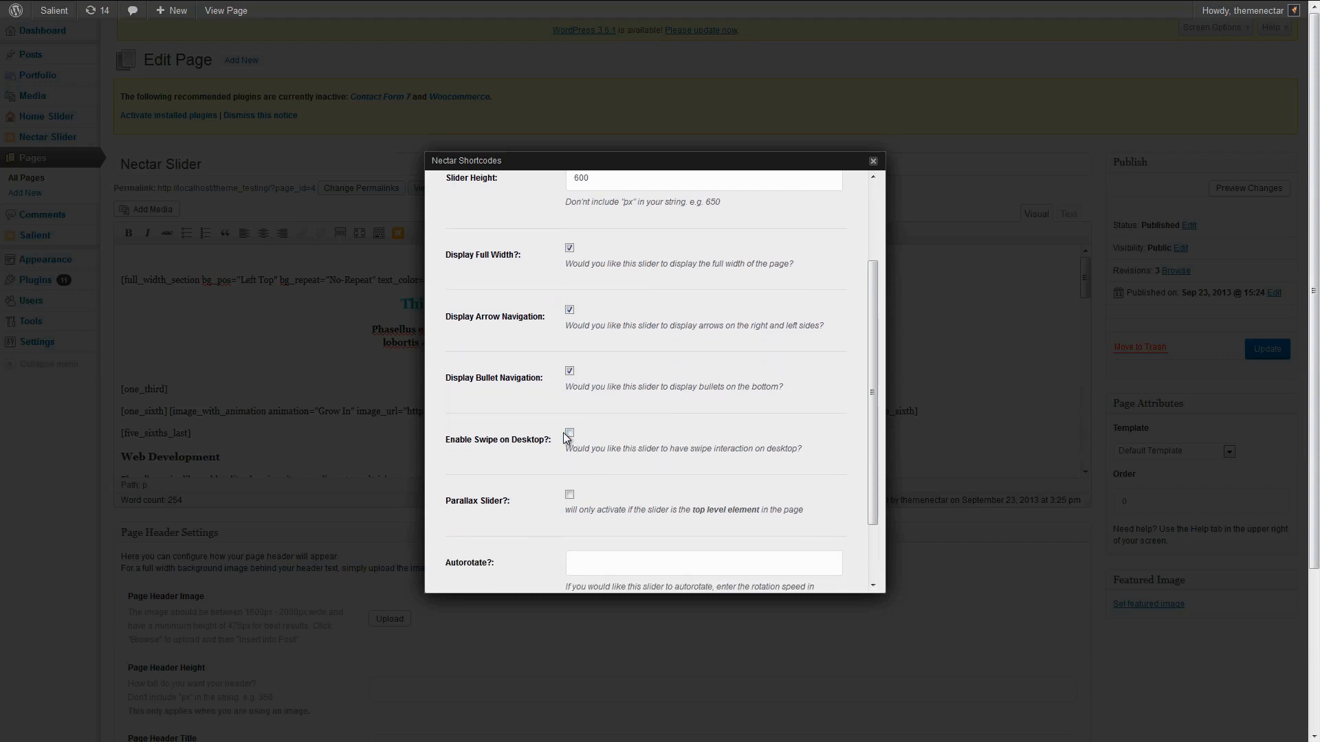
scroll(612, 424, down, 3)
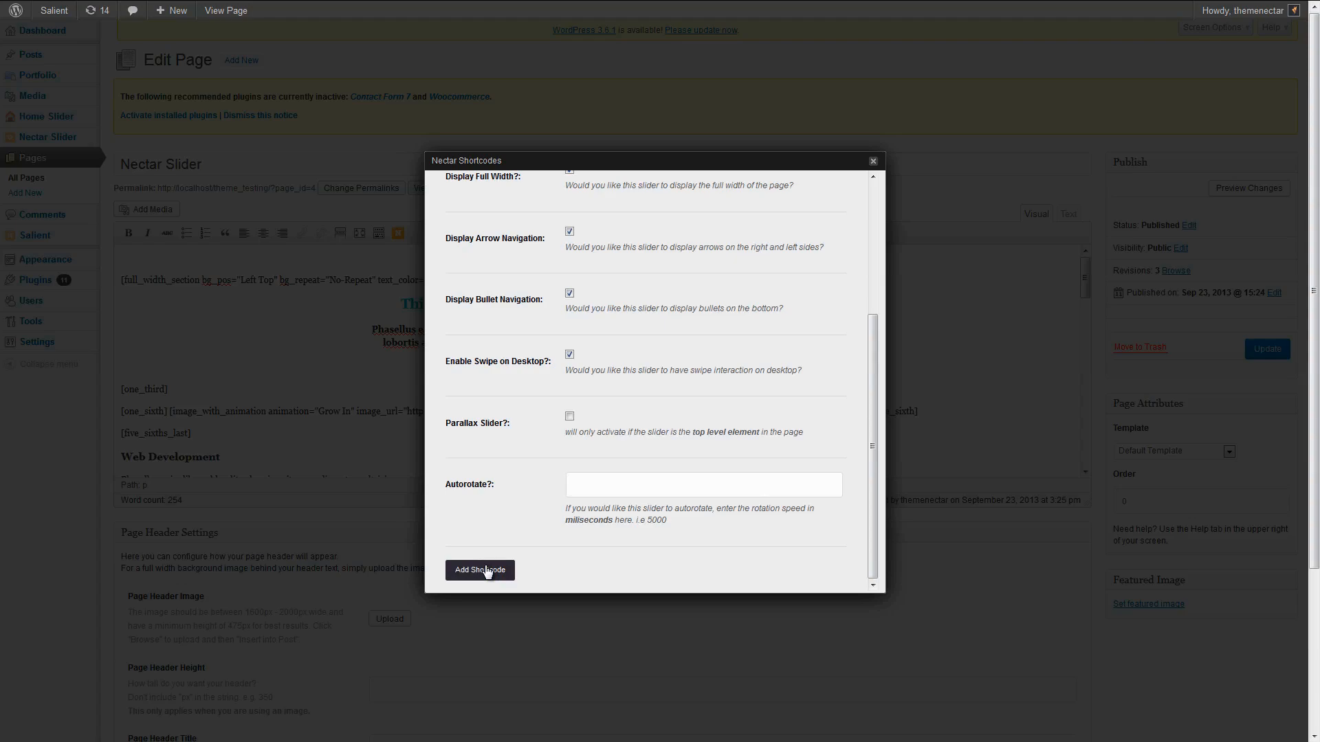
click(486, 572)
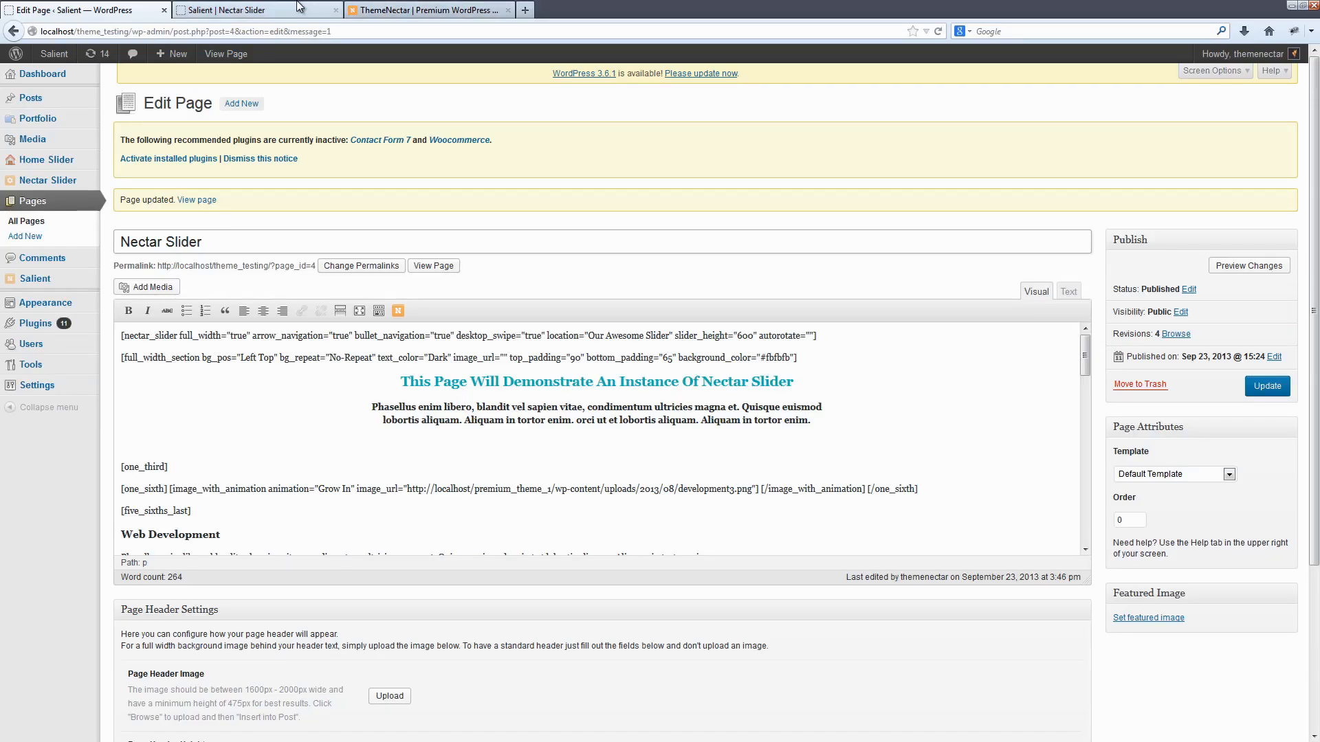
Reload the live Nectar Slider page to check the inserted slider, and return to editing the page.
click(299, 6)
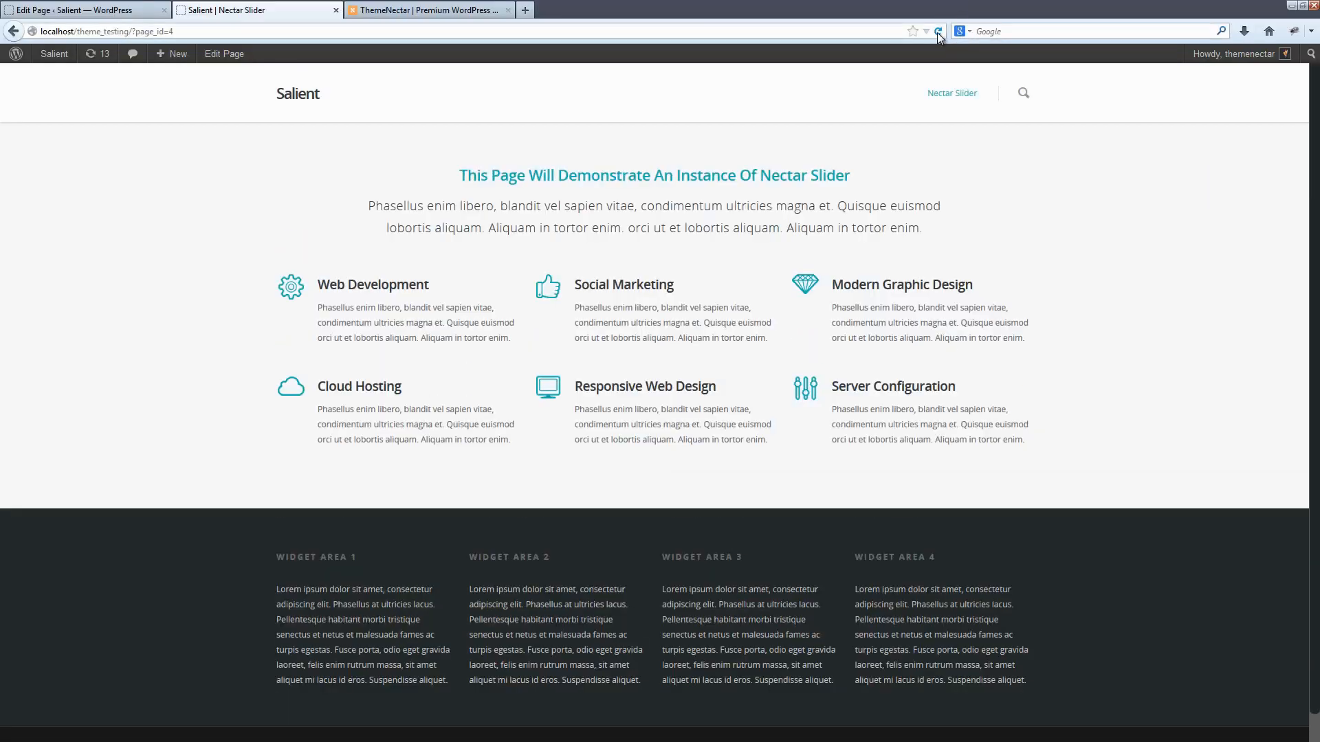
click(938, 31)
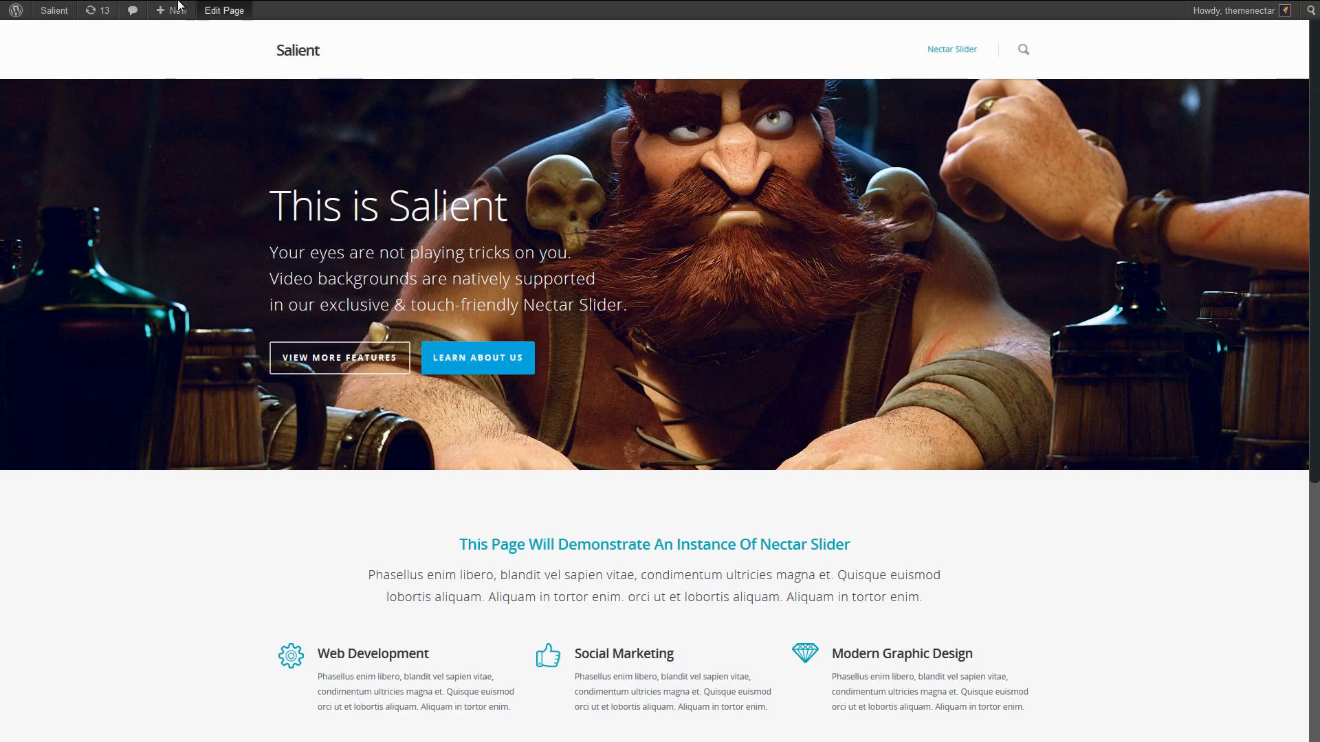
mouse_move(178, 7)
click(129, 10)
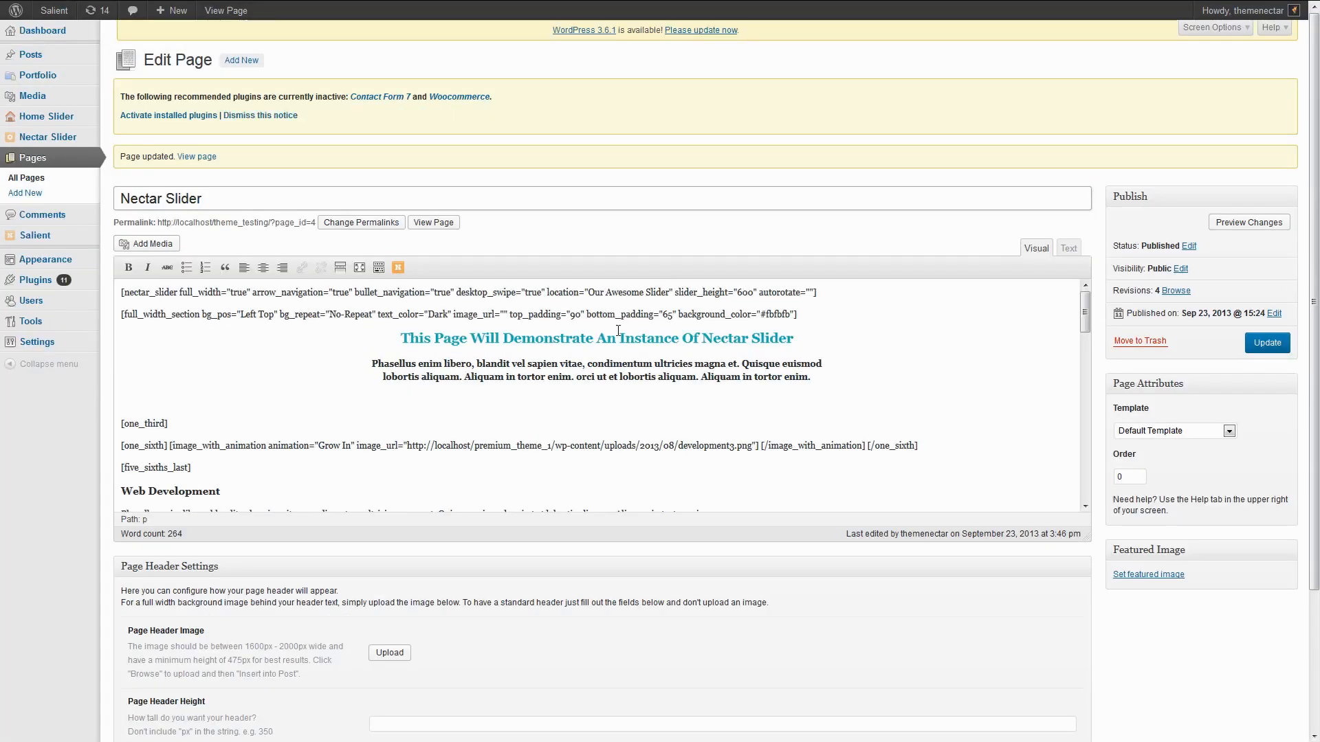
Remove the existing nectar_slider shortcode and start a new Nectar Slider shortcode for Our Awesome Slider with slider height 600.
click(814, 295)
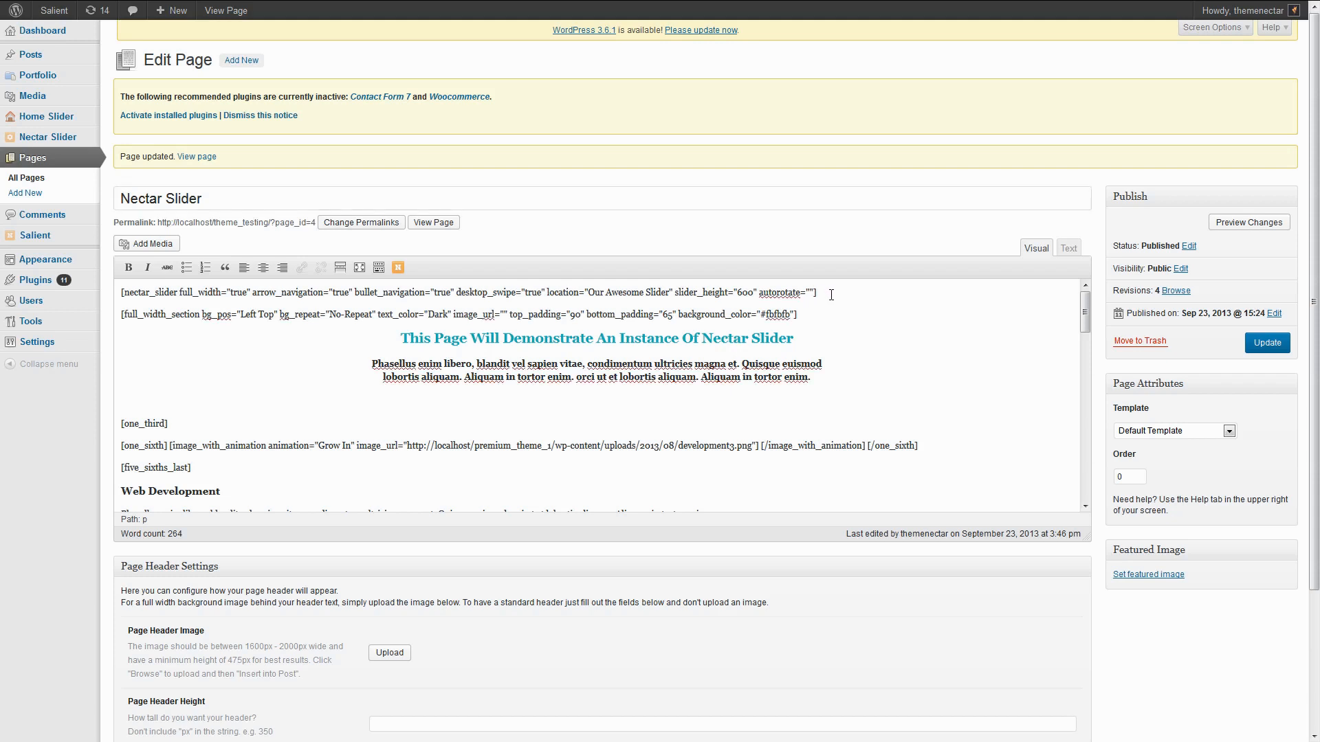
drag(831, 294, 639, 294)
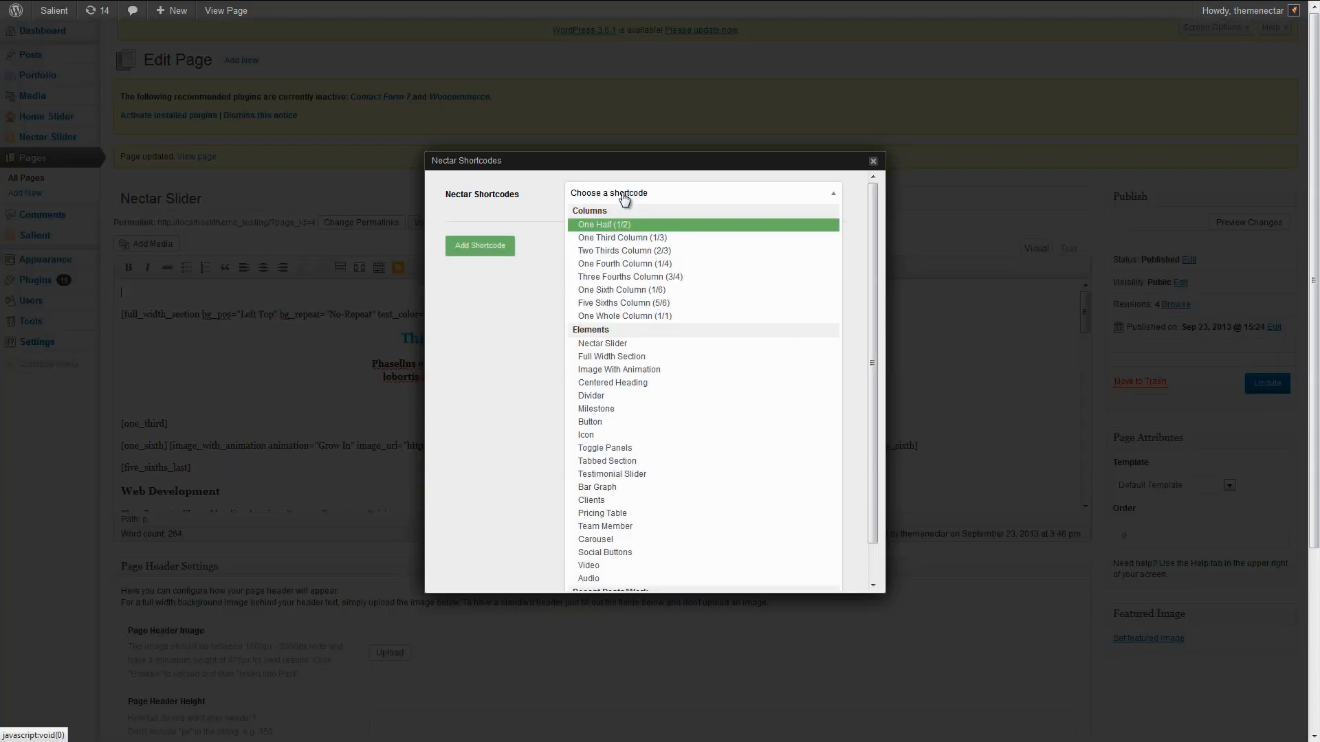
click(623, 343)
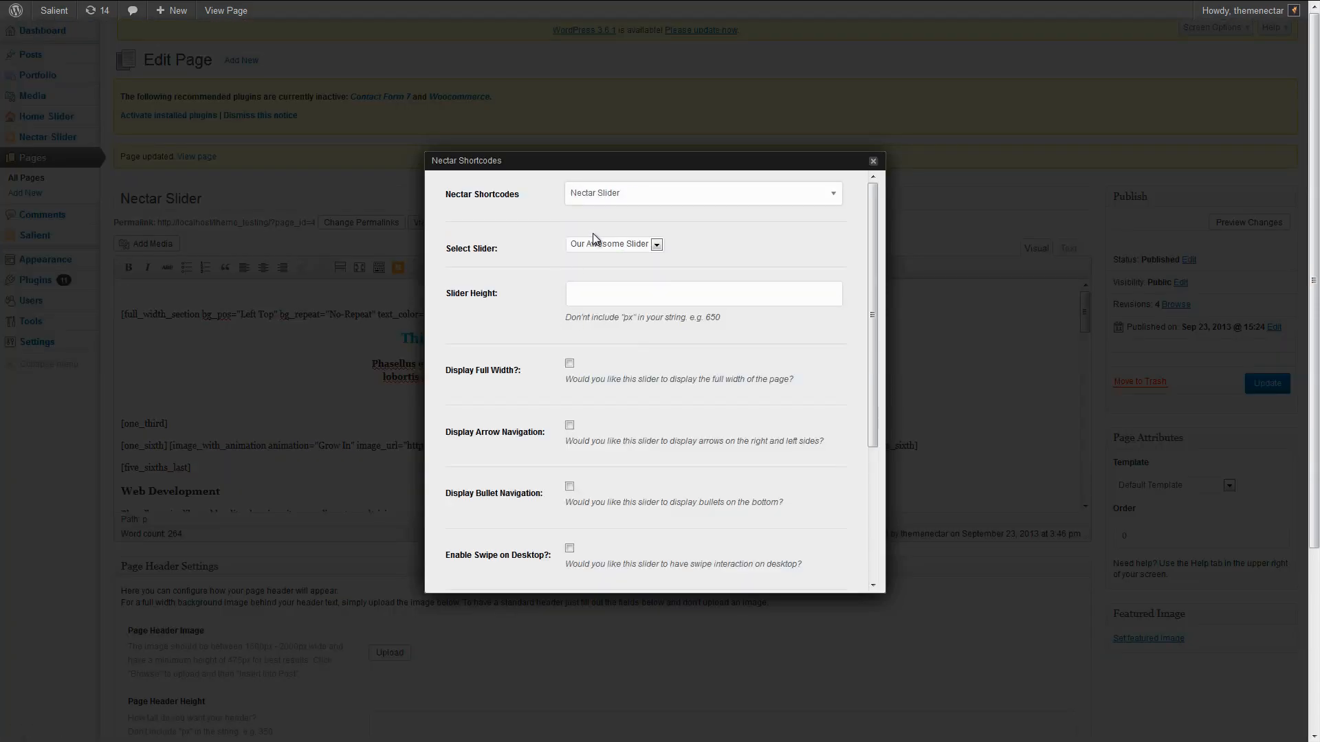
scroll(569, 247, down, 1)
click(606, 262)
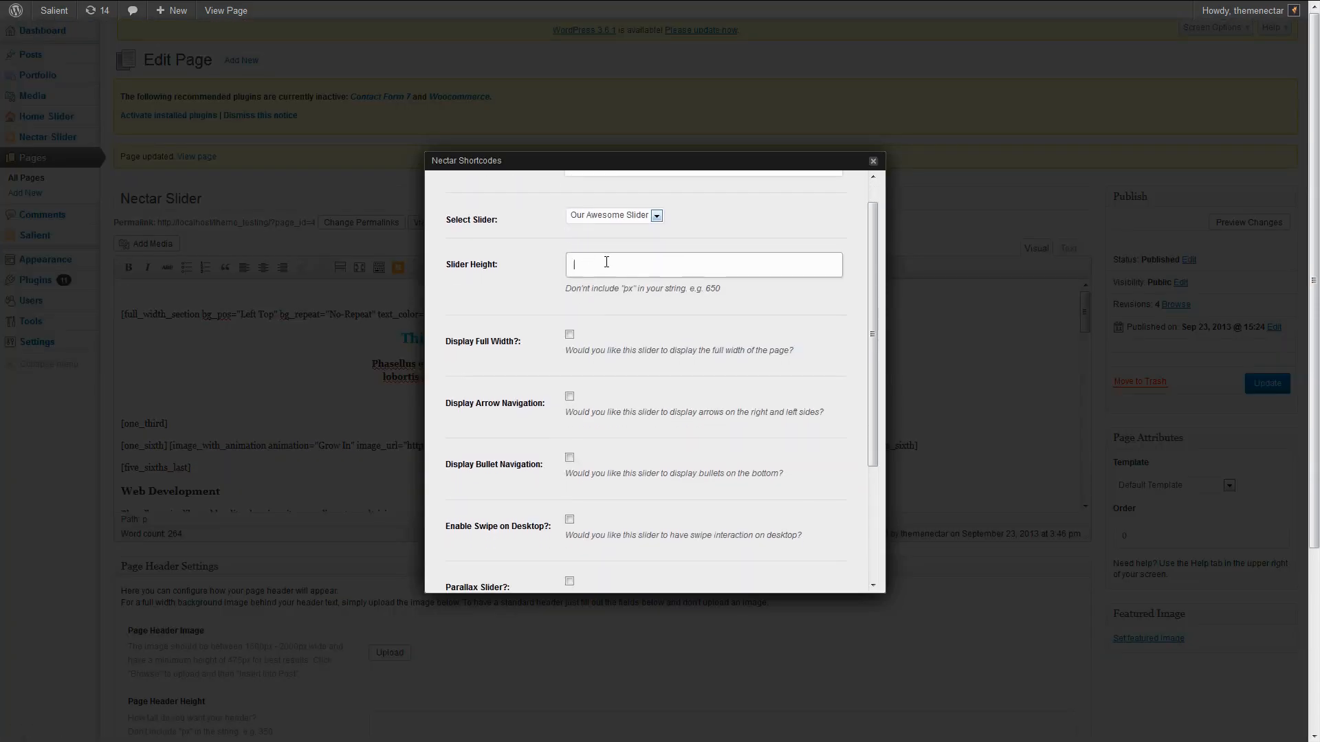
text(600)
Enable full width, arrow navigation, bullet navigation, desktop swipe and the parallax slider, and add the shortcode to the page.
scroll(616, 320, down, 1)
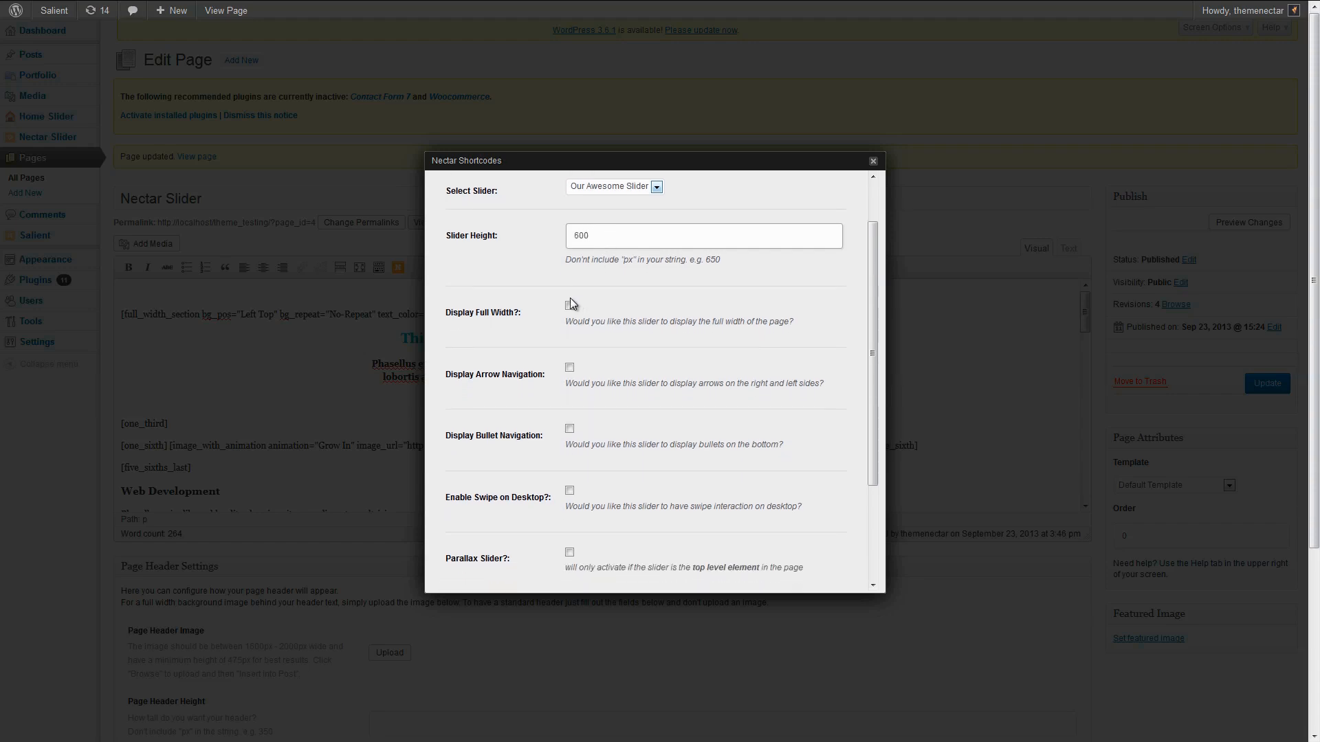
click(569, 305)
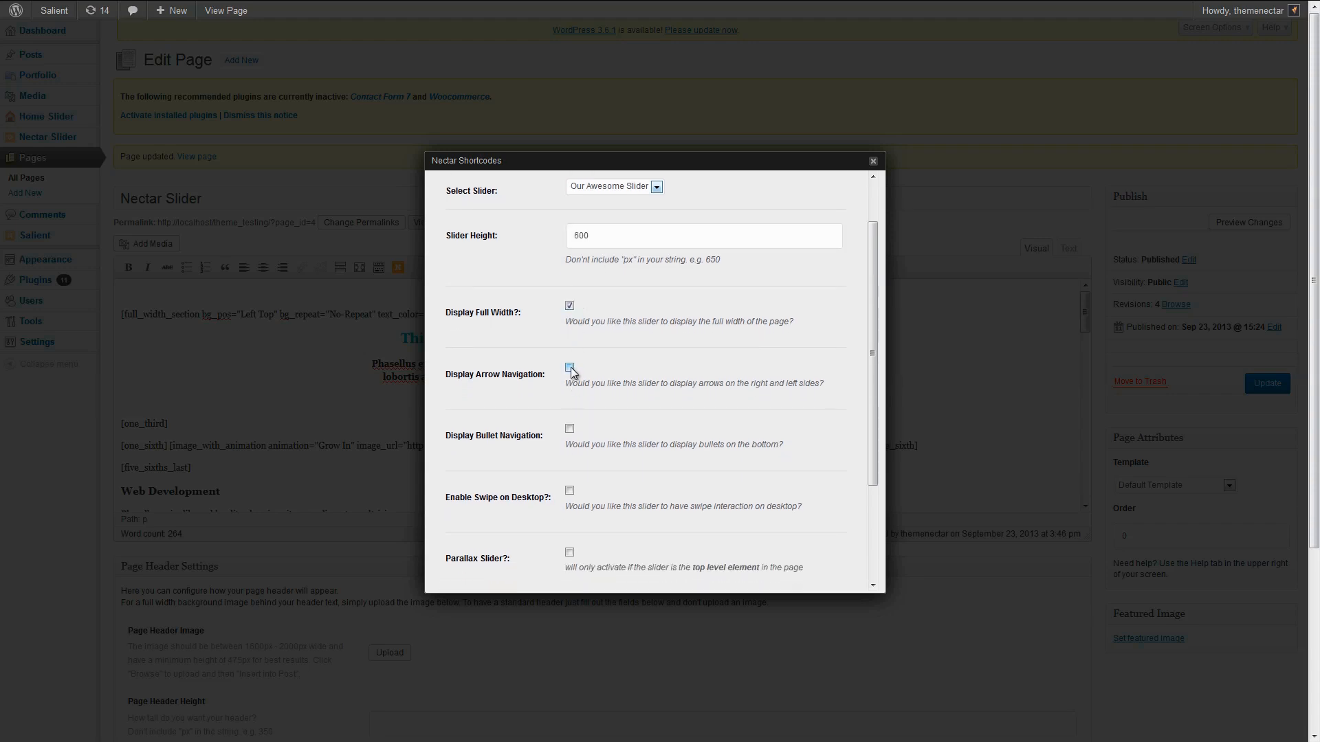
click(570, 367)
click(569, 429)
click(569, 490)
scroll(574, 464, down, 2)
click(569, 493)
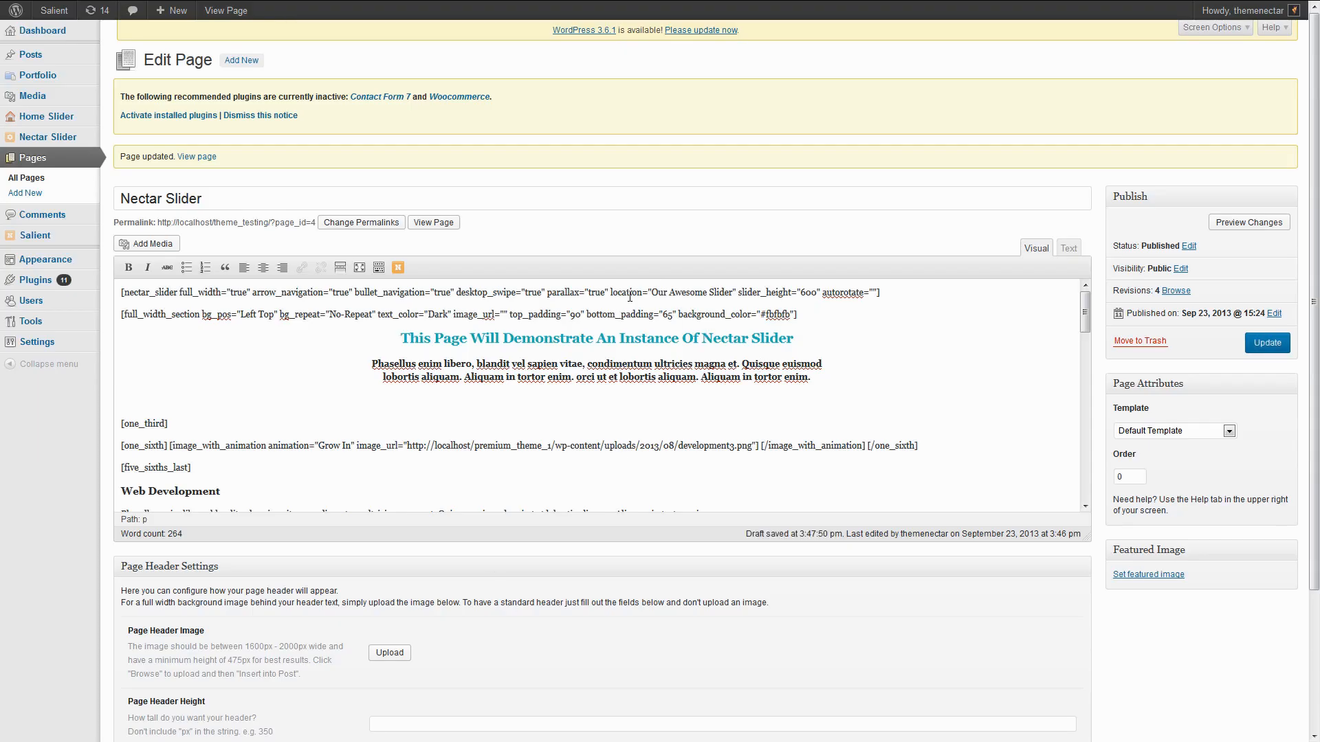
Update the page with the parallax shortcode and reload the live page to check the slider's scrolling effect.
drag(548, 293, 612, 293)
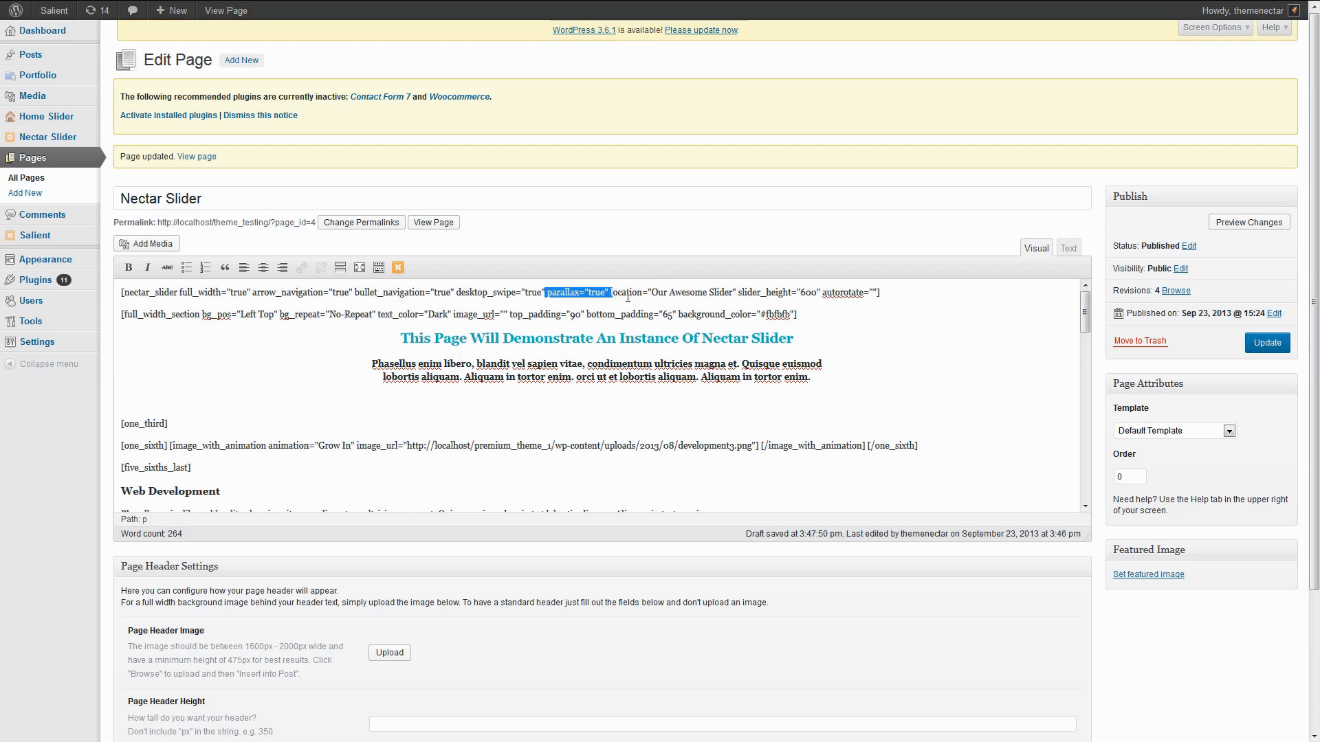
click(1271, 343)
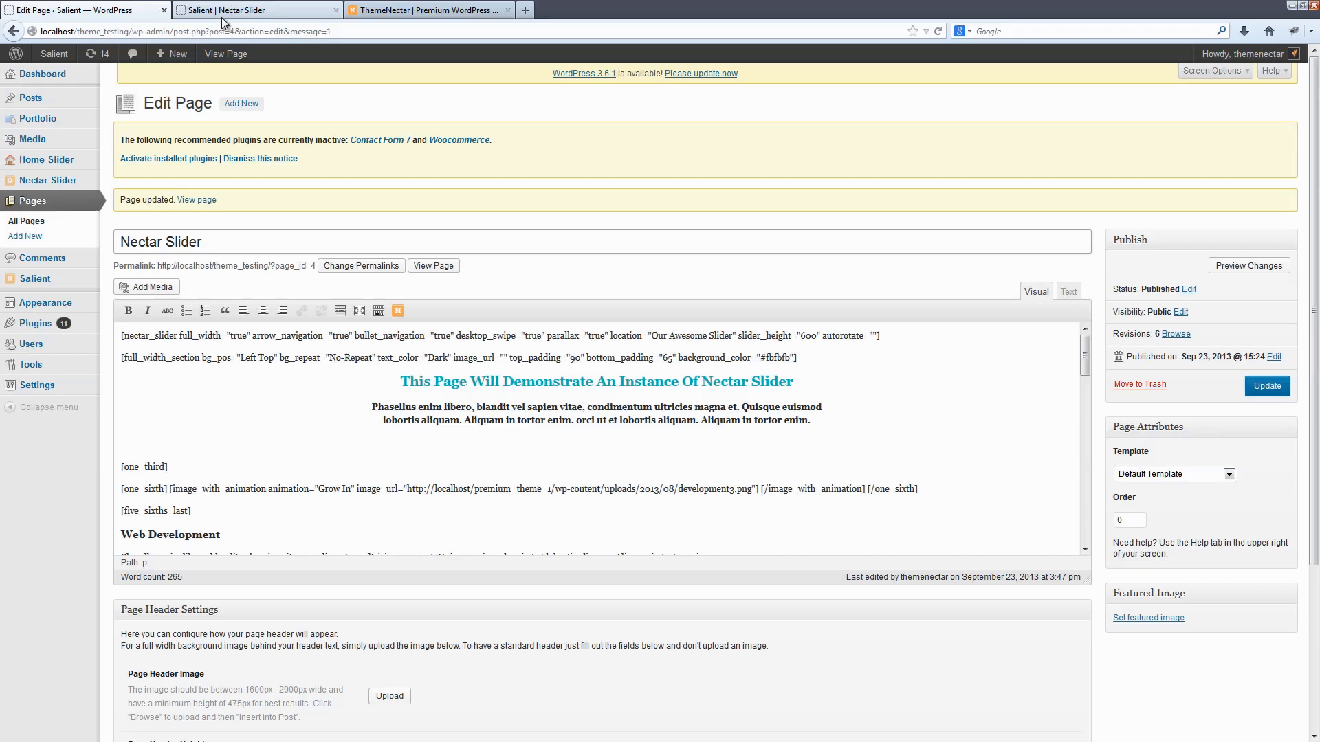
click(222, 16)
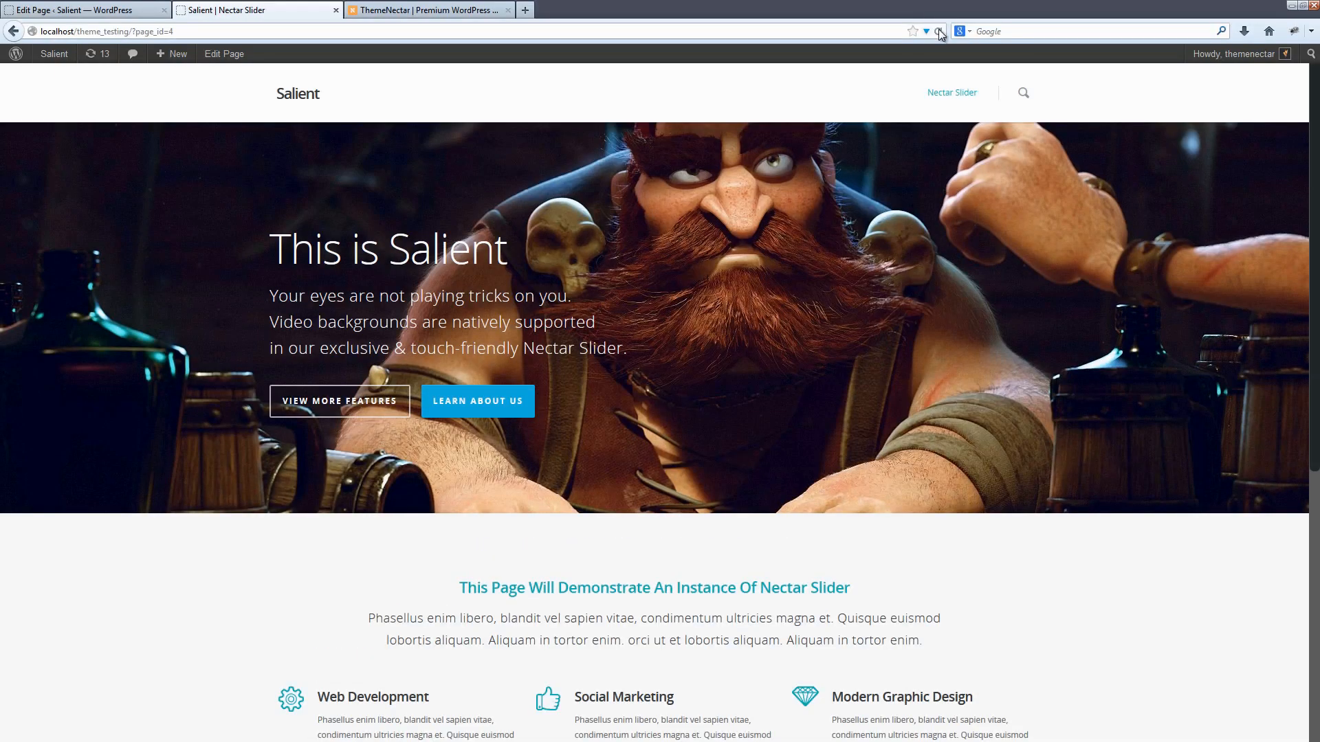
click(938, 30)
middle_click(1237, 464)
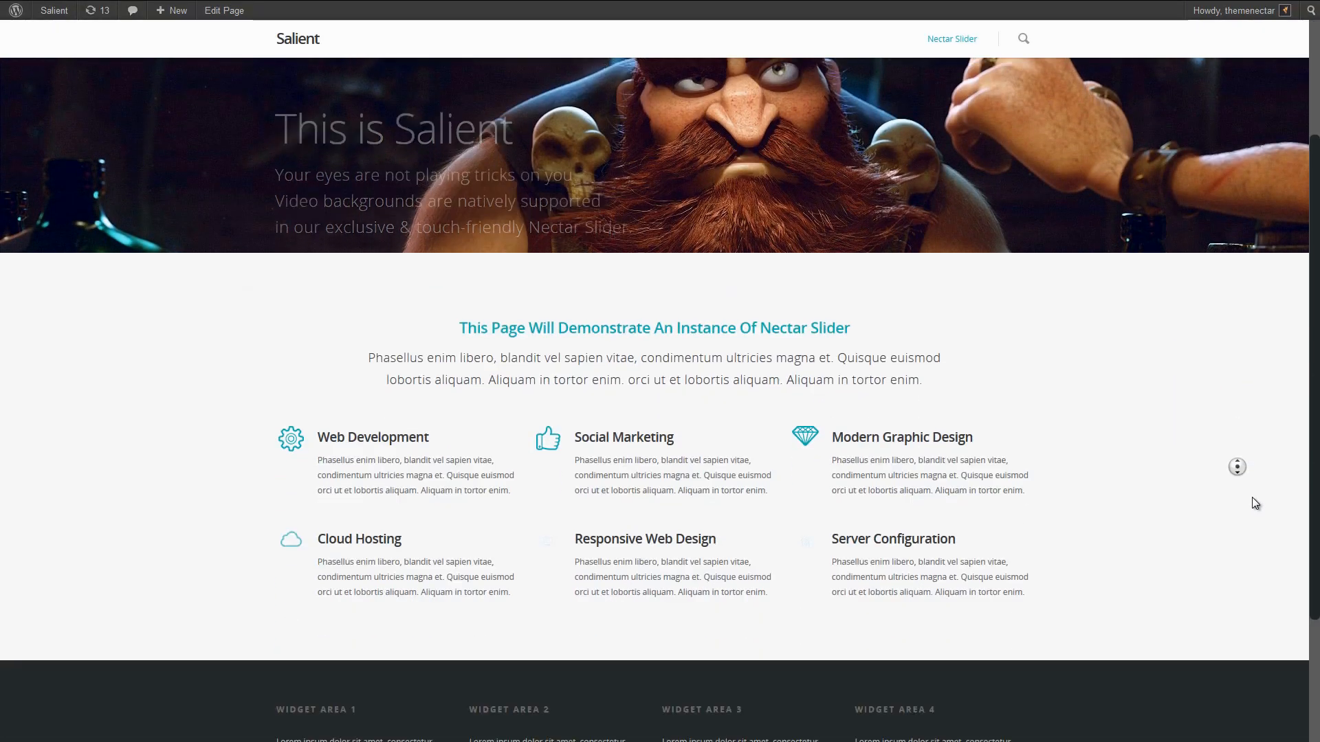
middle_click(1241, 513)
scroll(1240, 512, up, 3)
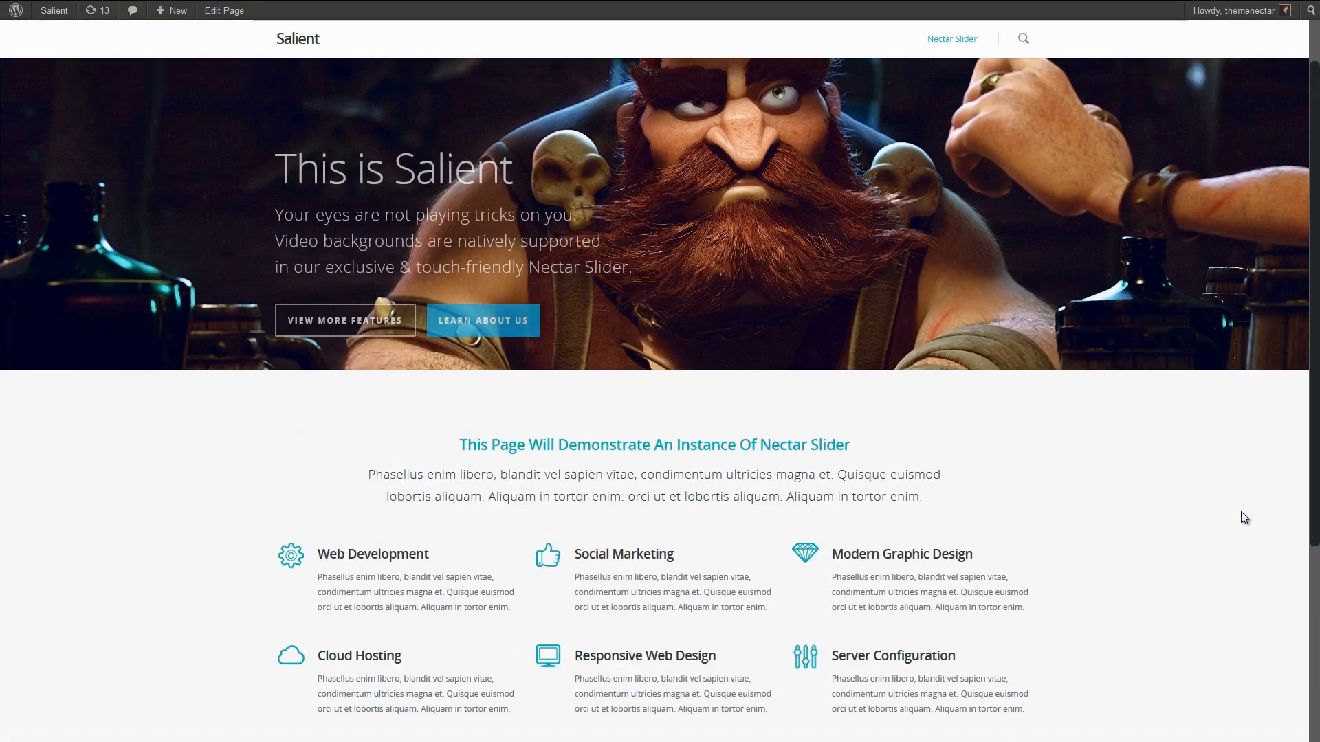
scroll(1187, 466, up, 1)
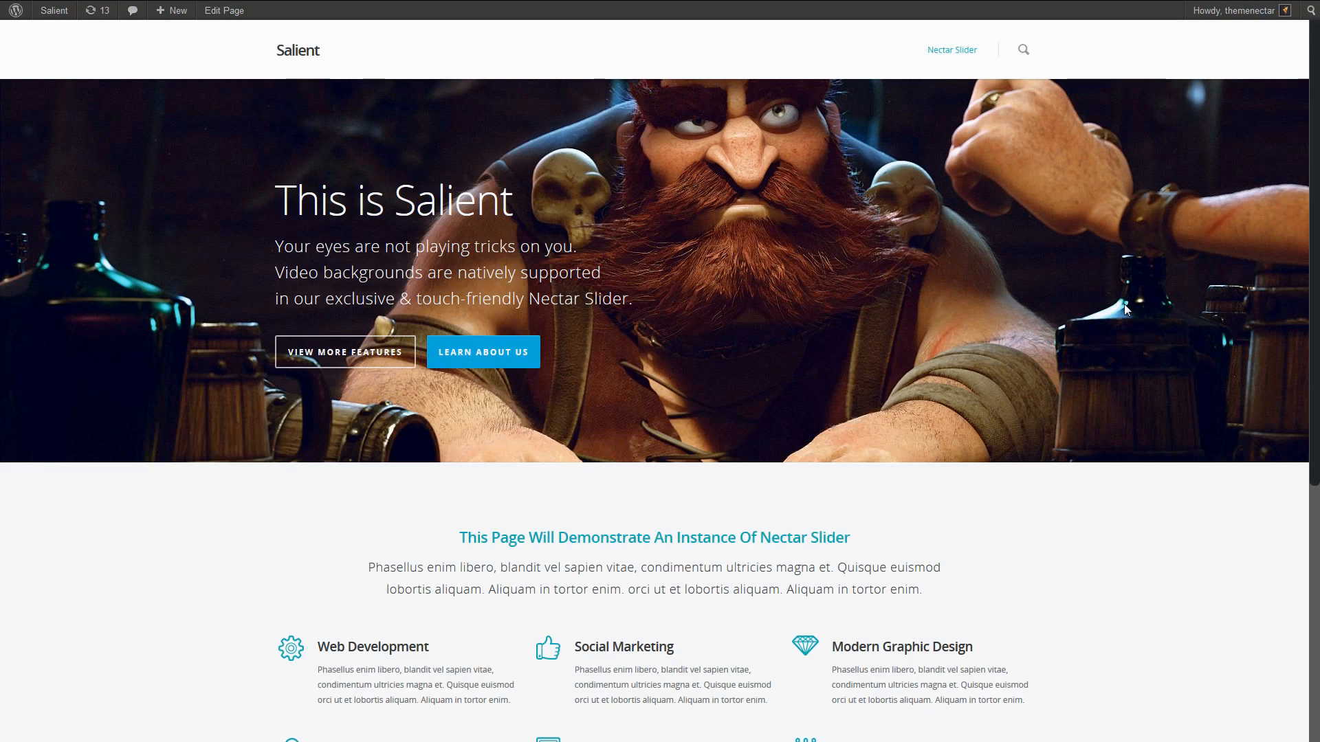
Start a new Nectar Slider slide and set its background type to Video Background.
key(F11)
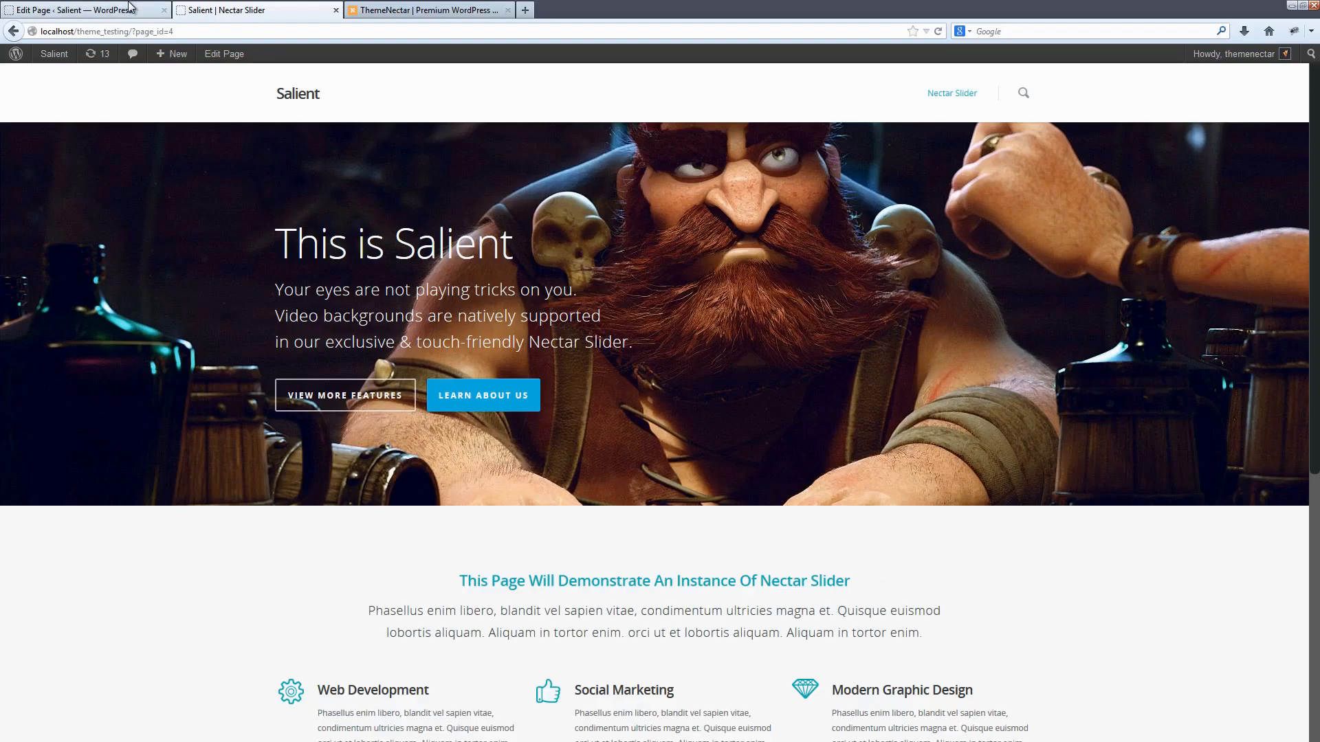
click(124, 10)
key(F11)
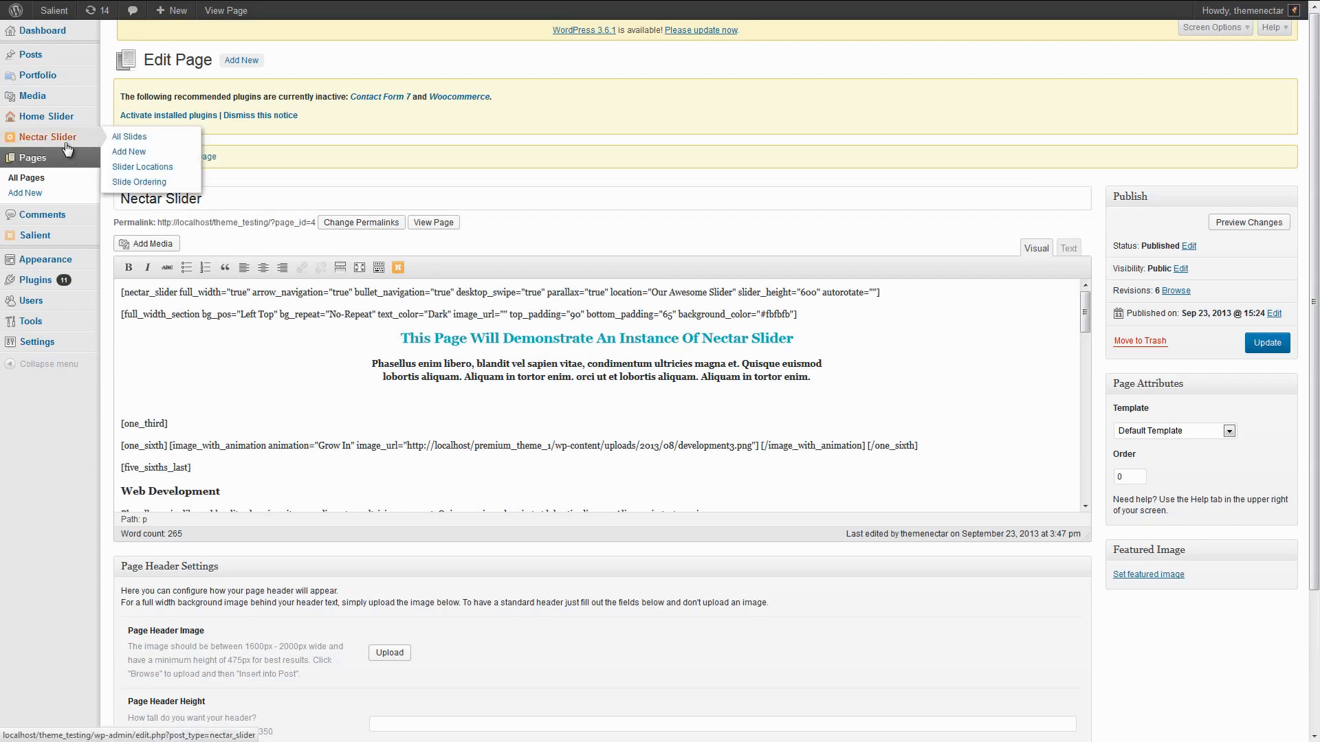
click(66, 146)
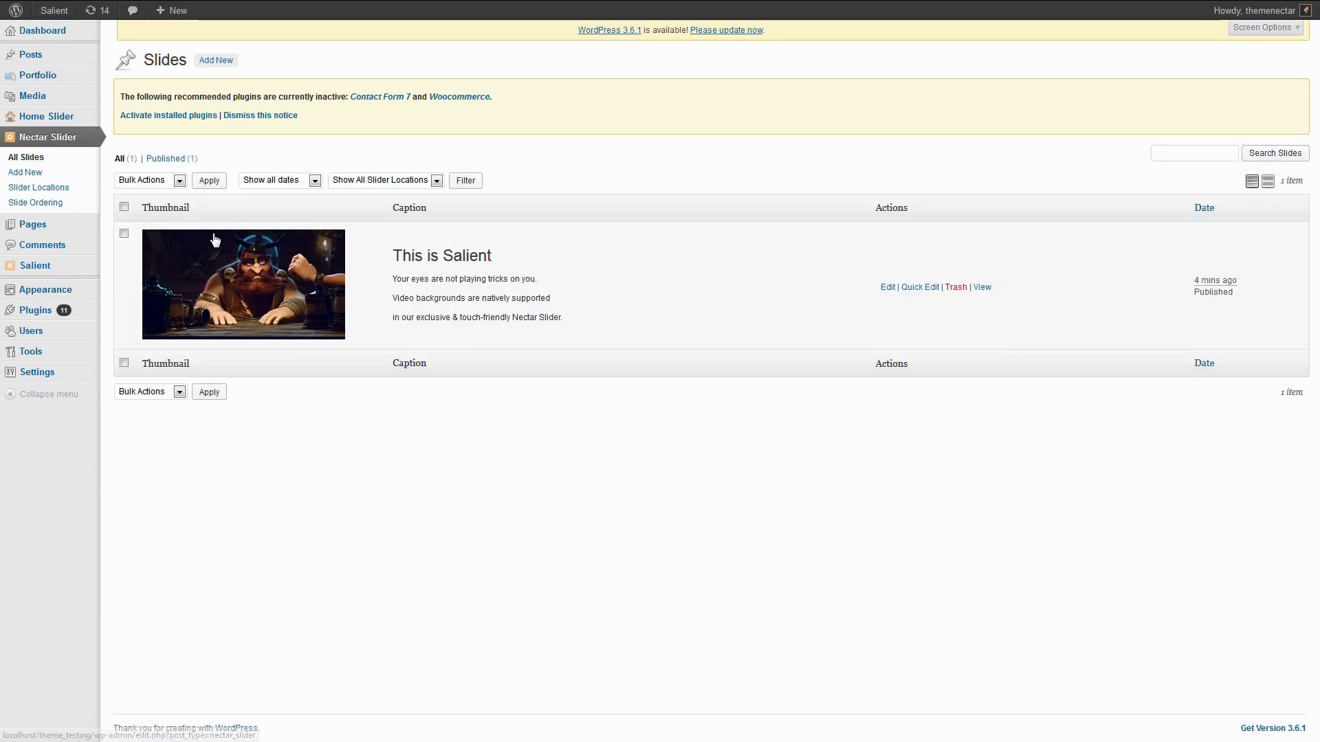
click(201, 63)
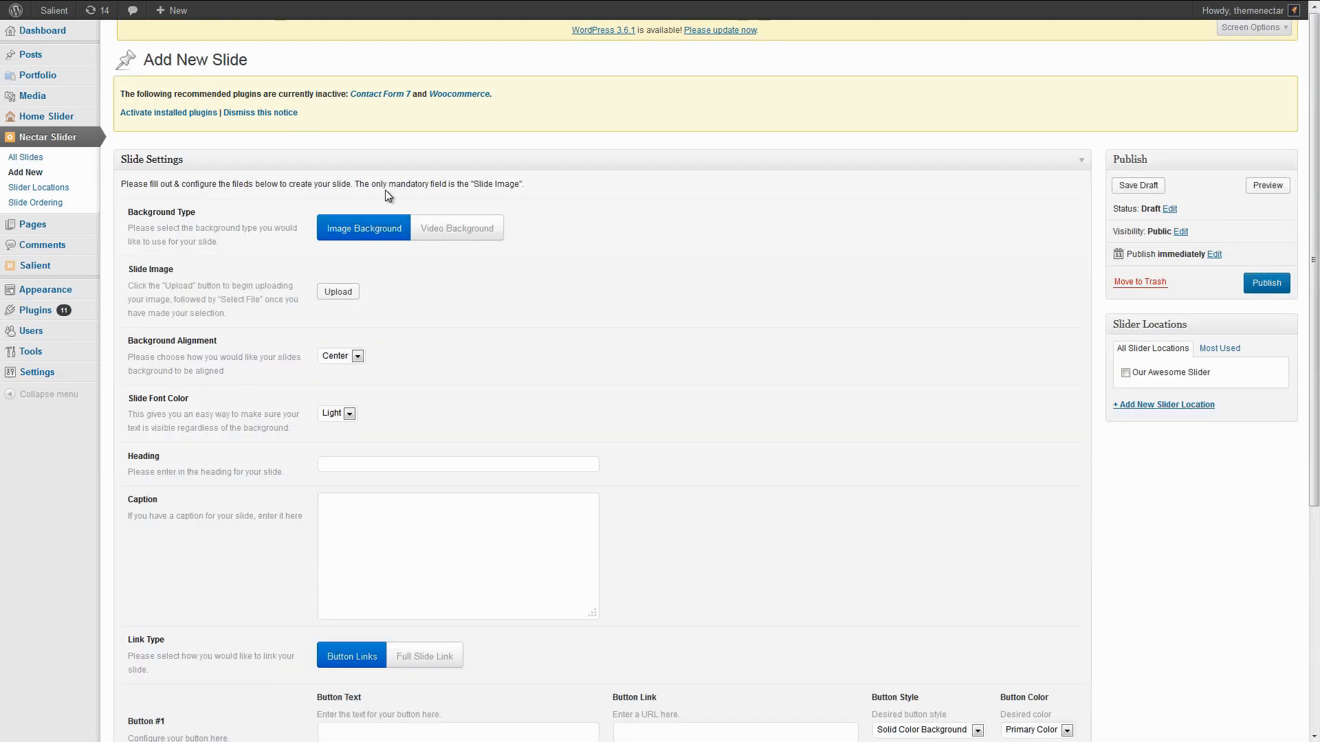
click(427, 235)
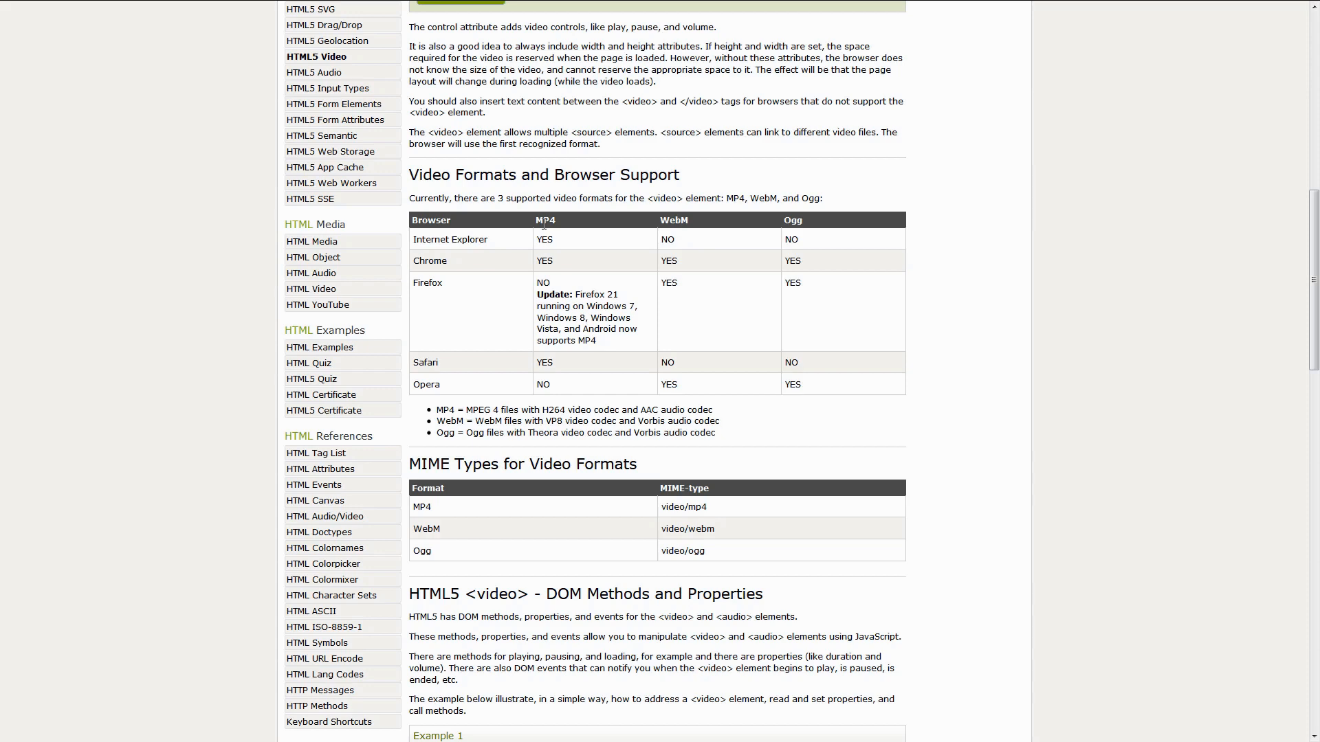
Return to the new slide and upload onemore.webm as its WebM video.
click(76, 12)
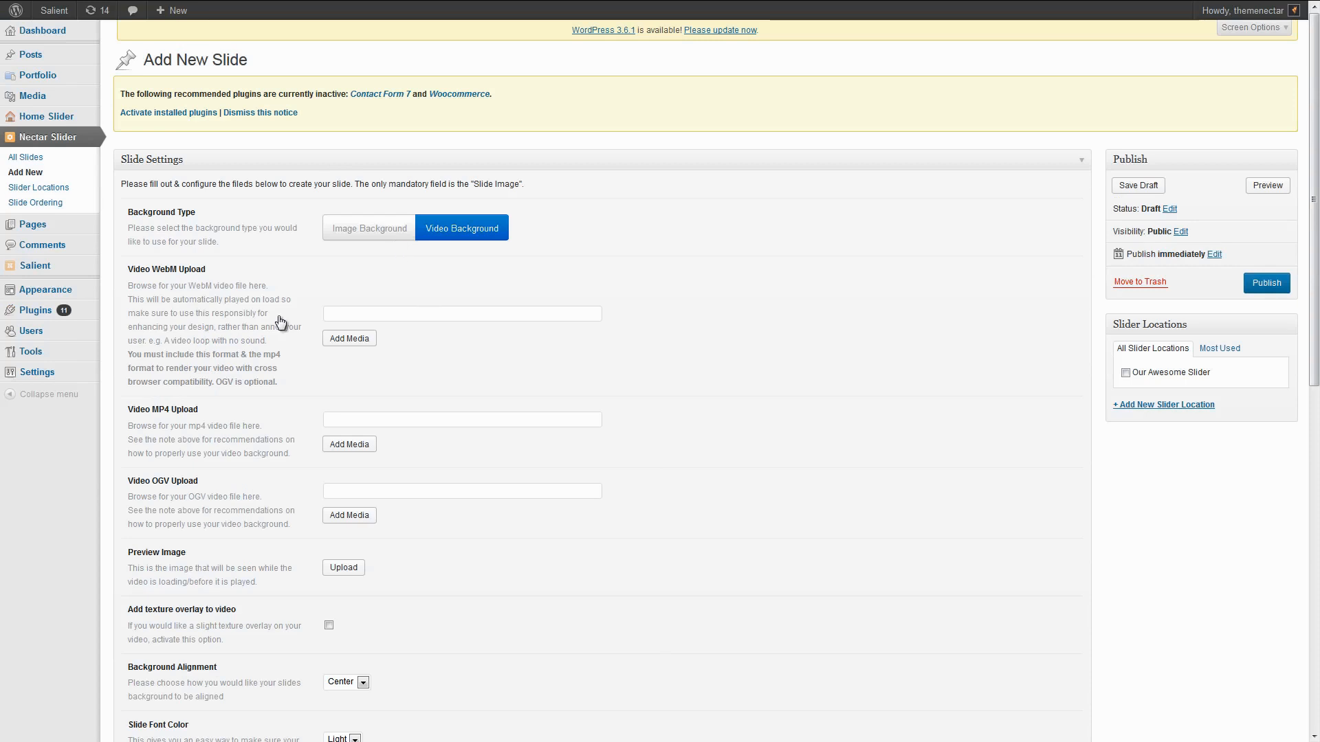
click(349, 338)
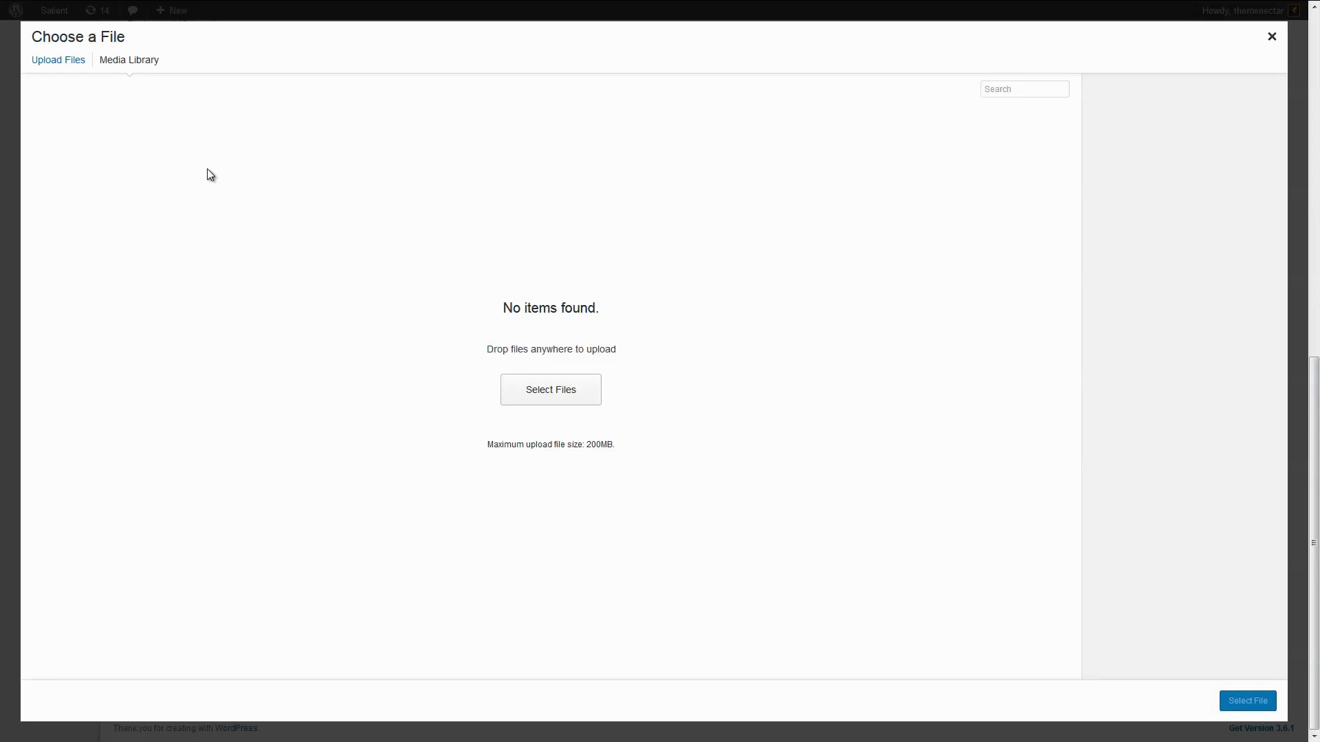
click(73, 63)
click(632, 351)
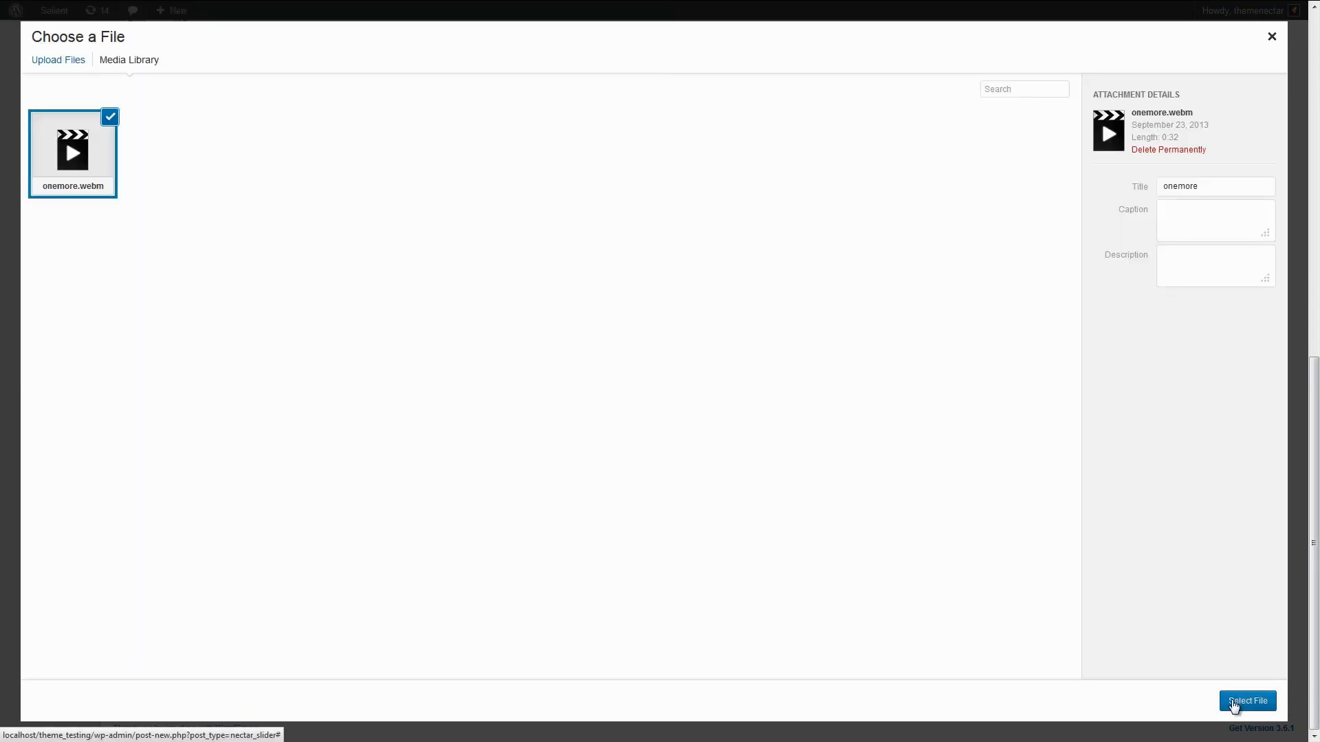
click(1233, 702)
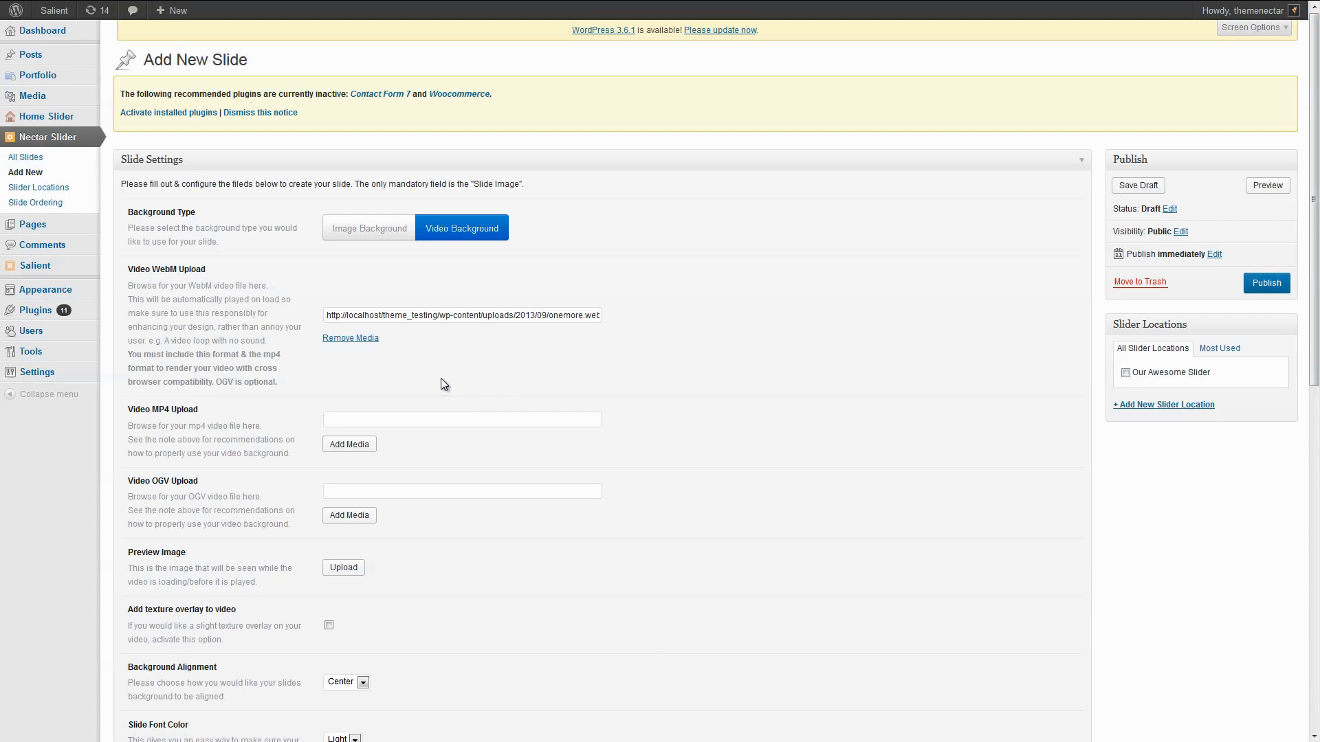
Upload onemore.mp4 as the slide's MP4 video.
click(351, 447)
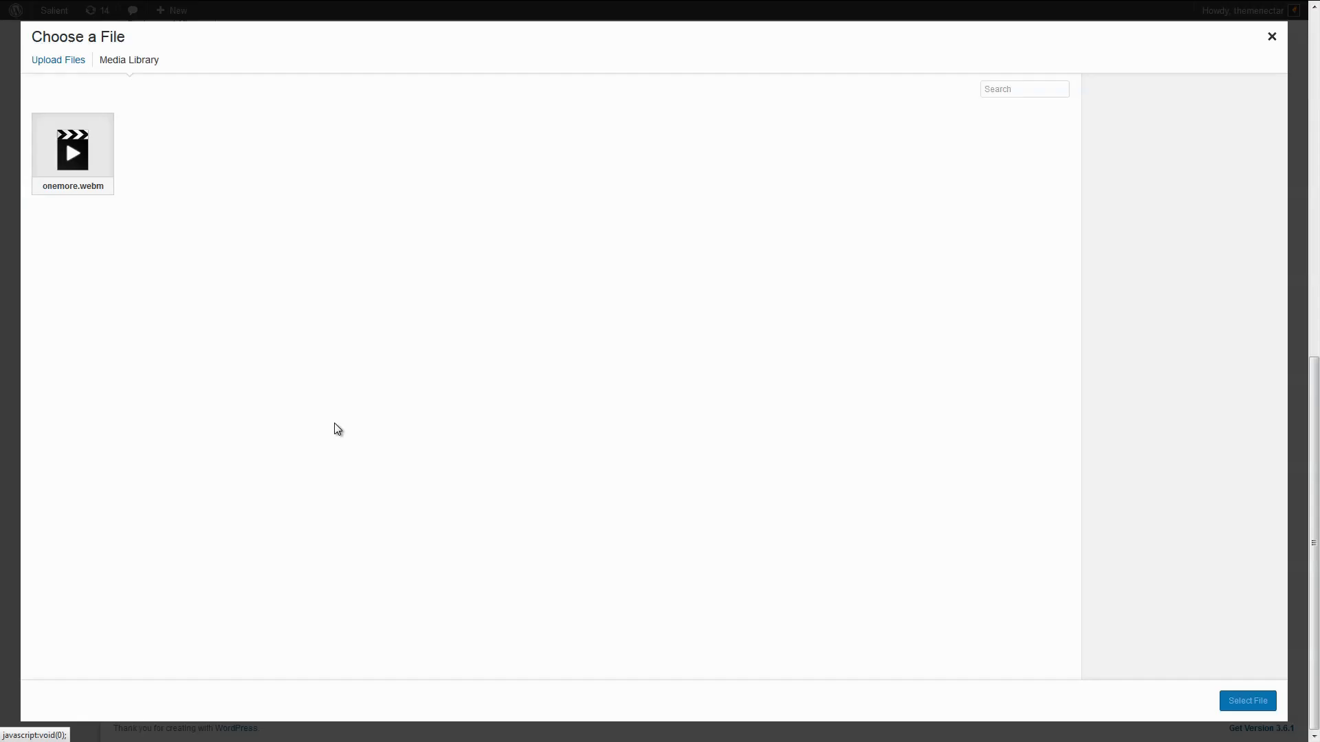
click(55, 64)
click(639, 347)
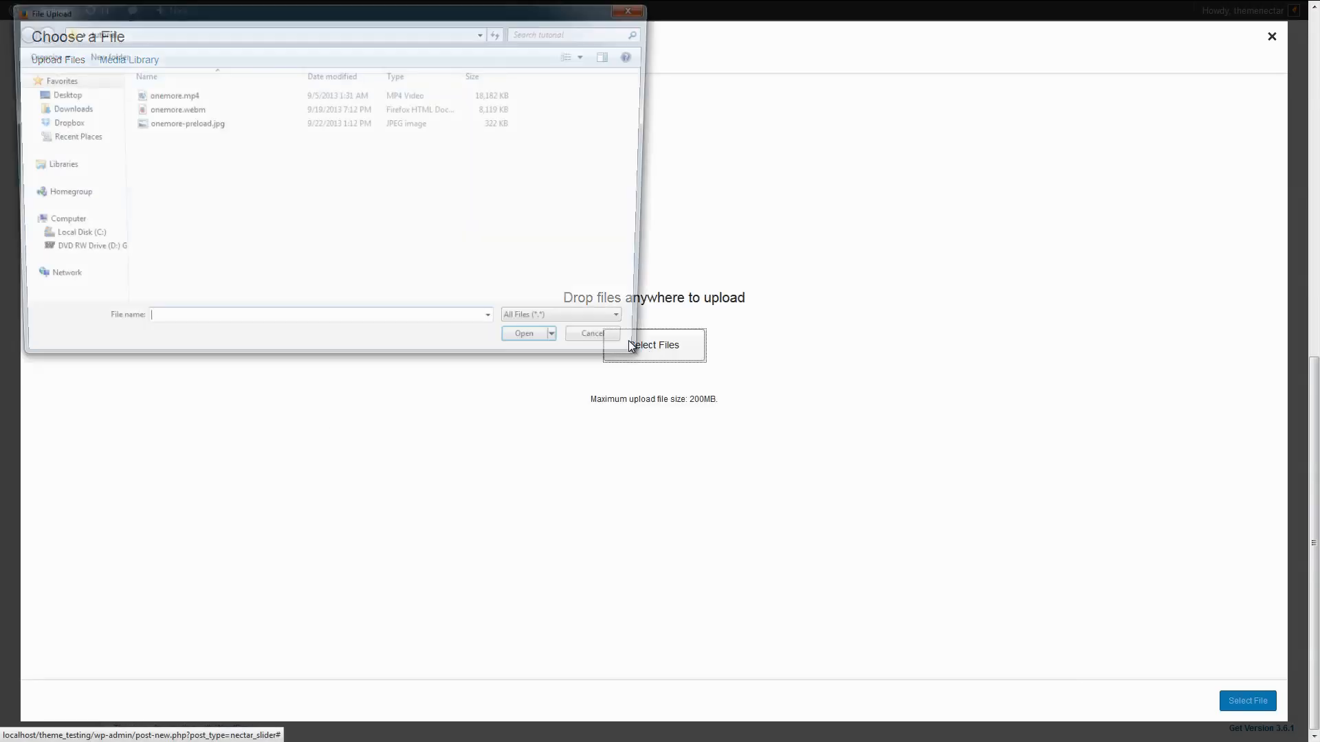
click(200, 98)
double_click(200, 97)
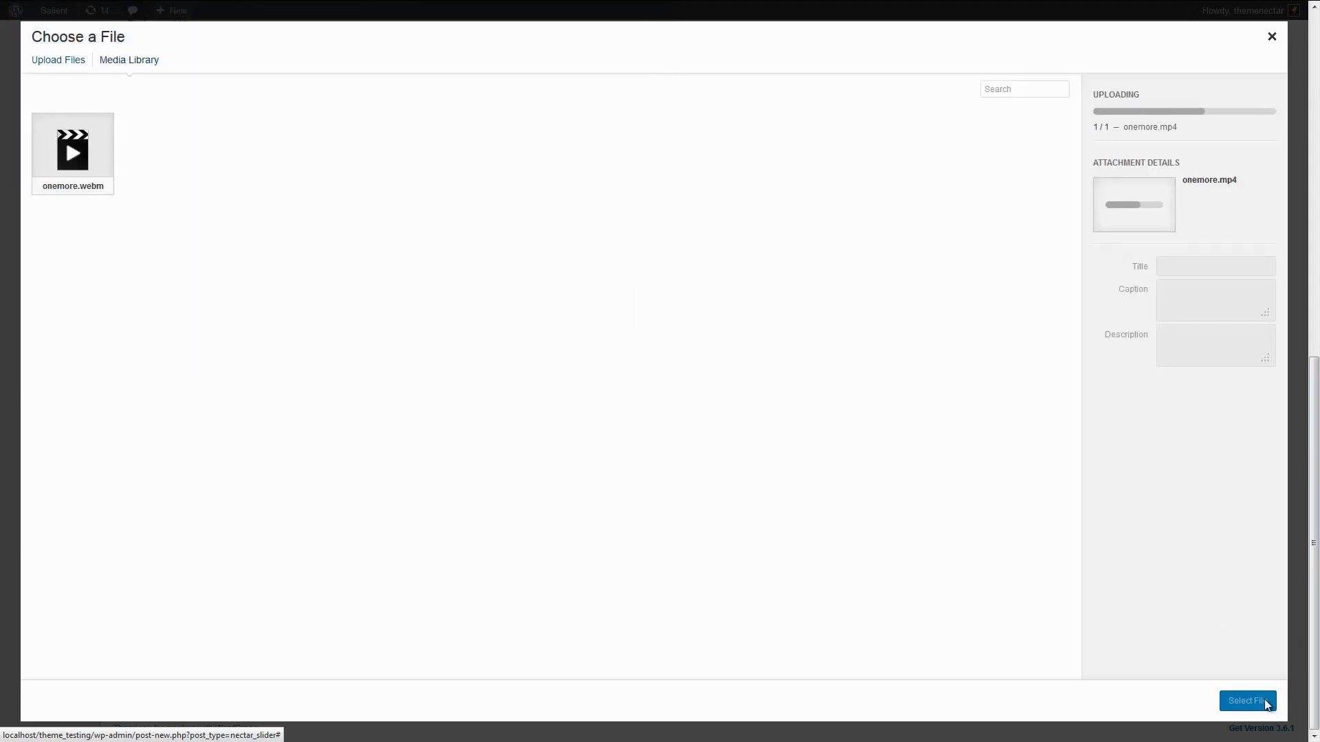
click(1266, 706)
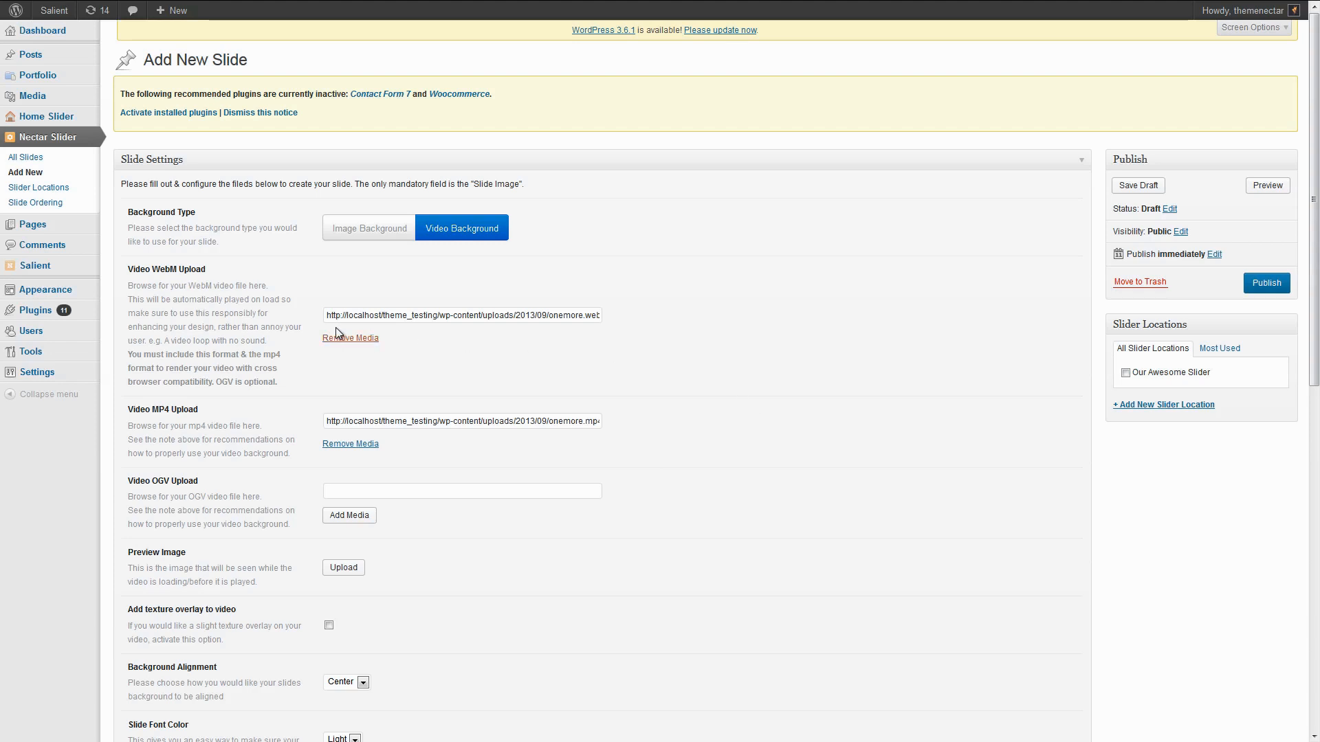
drag(330, 314, 626, 318)
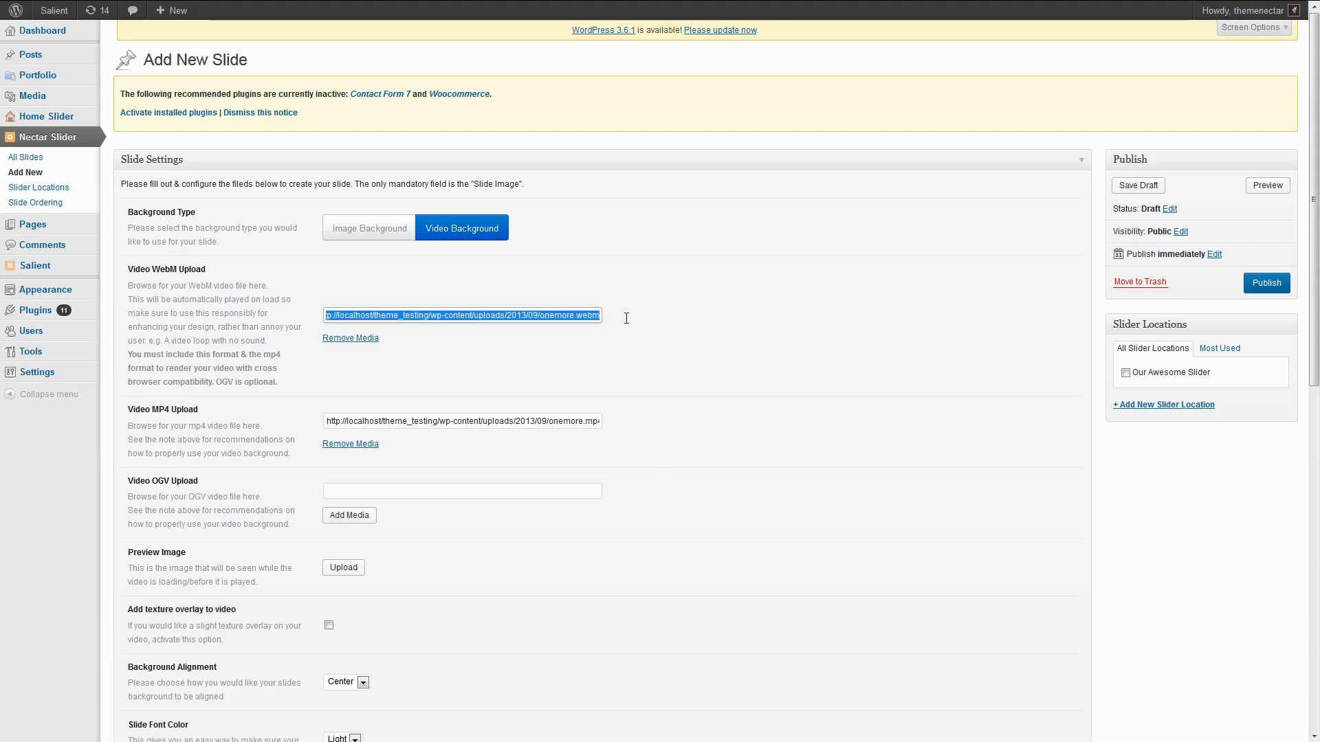
click(626, 319)
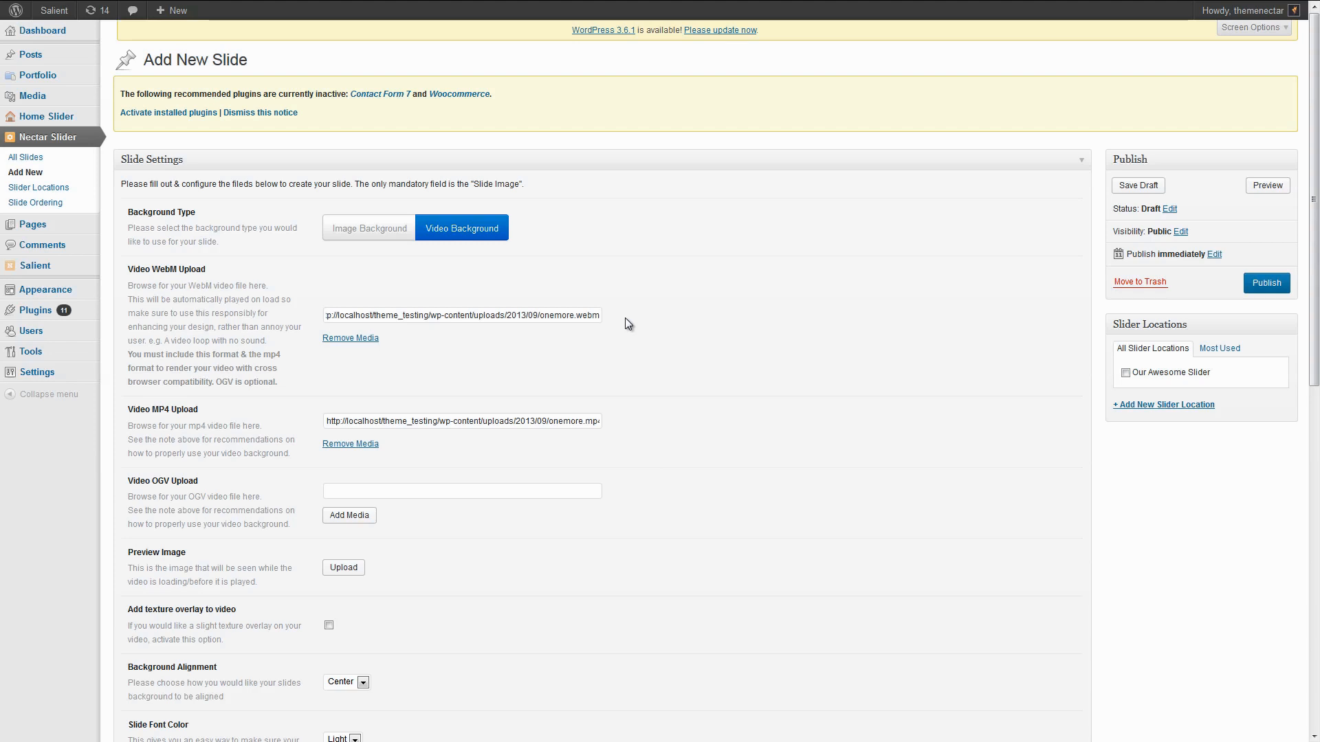
triple_click(399, 316)
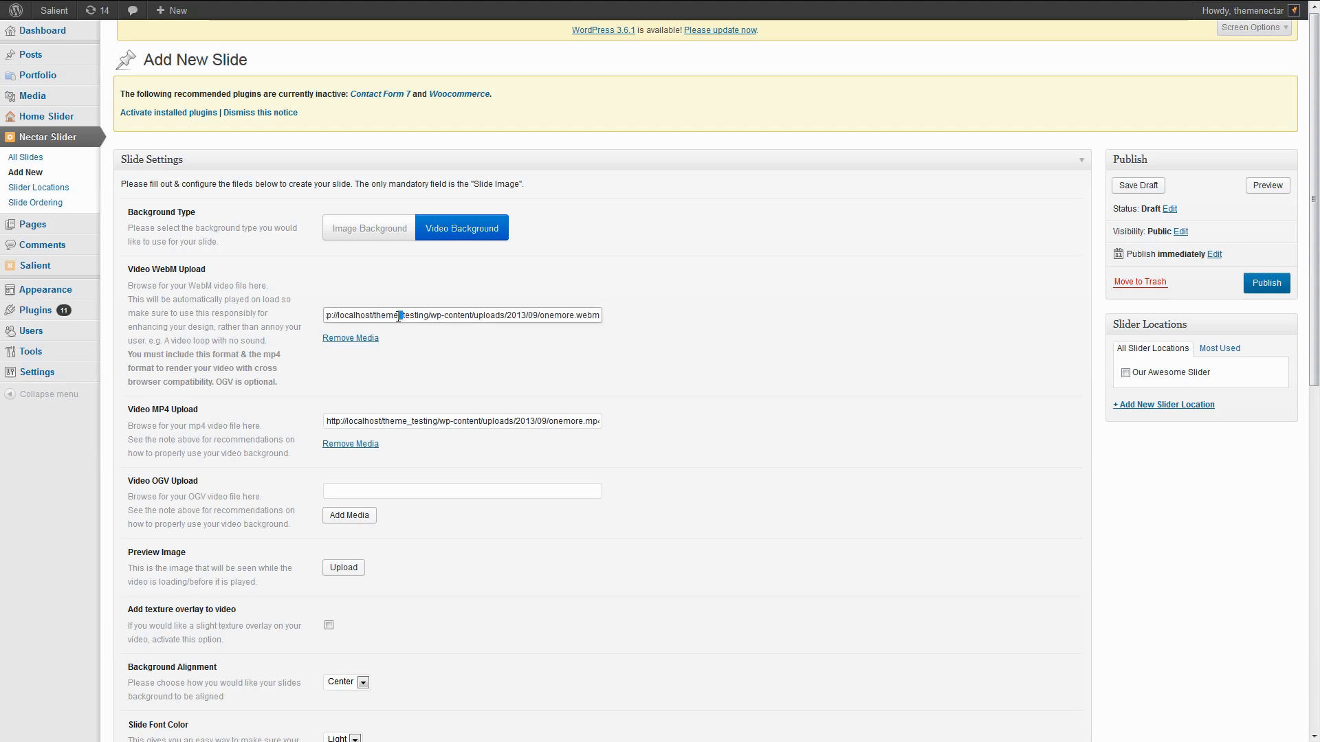
click(514, 382)
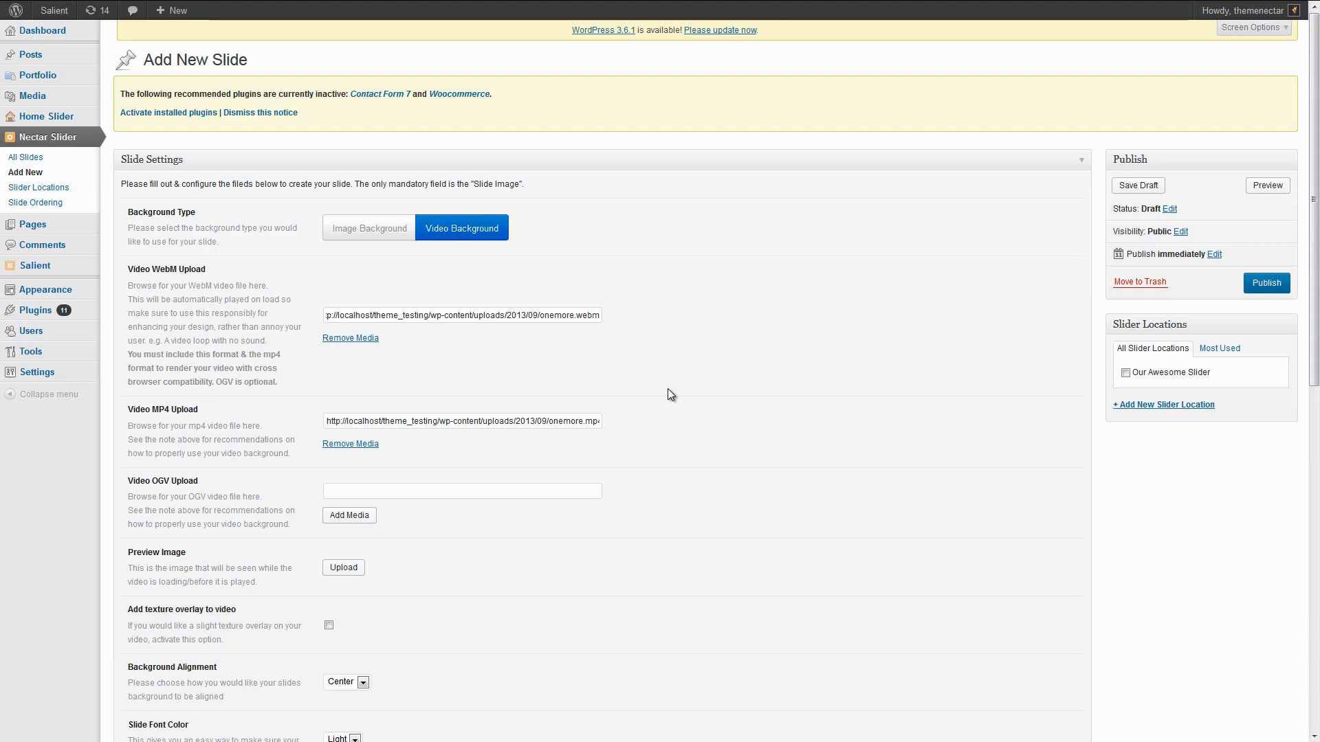
Upload the picture of the bearded viking as the video slide's preview image.
middle_click(667, 389)
middle_click(664, 412)
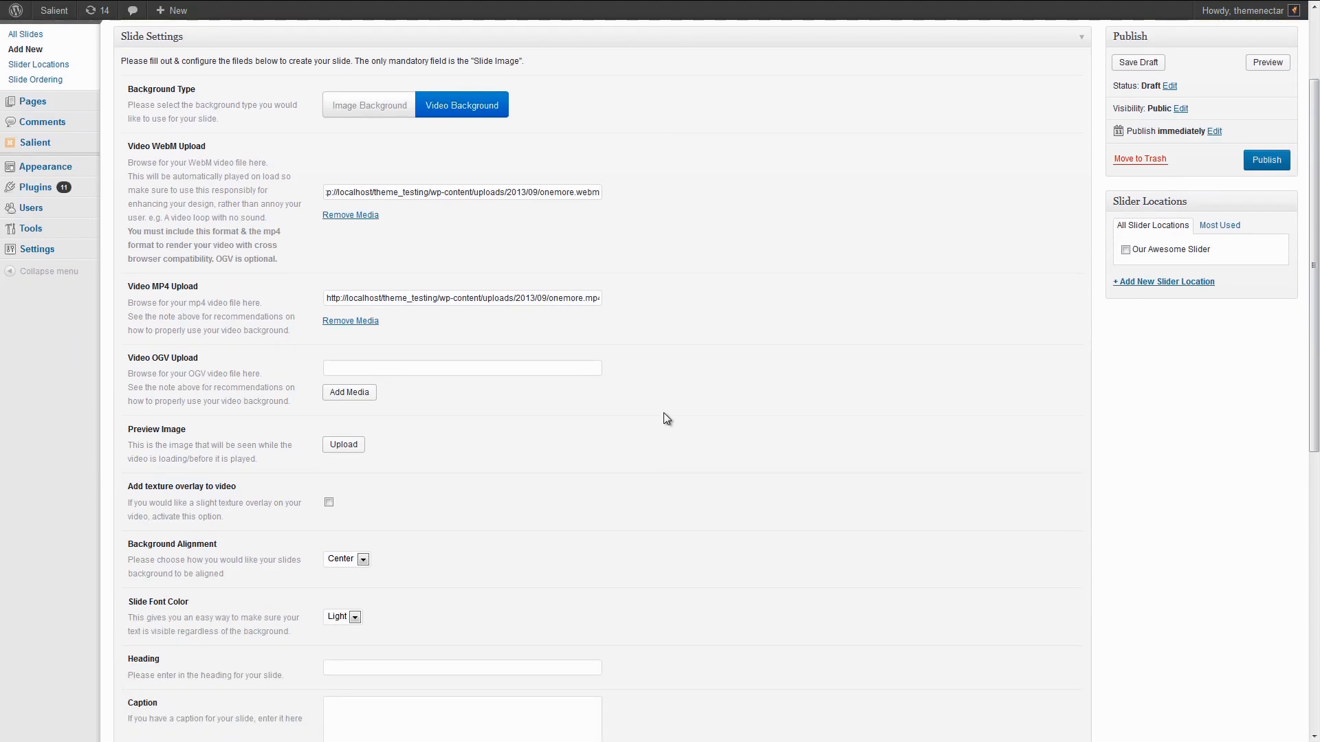
click(335, 447)
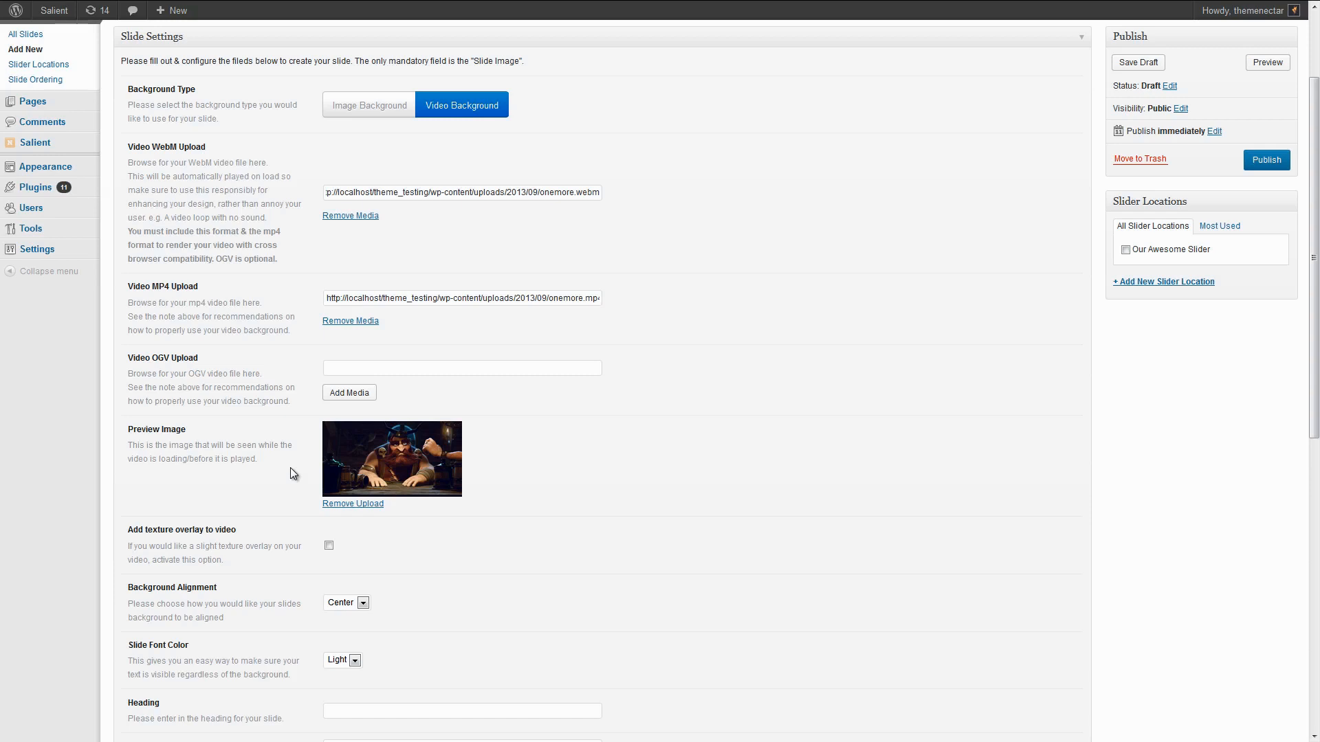
Publish the video slide with its texture overlay enabled in Our Awesome Slider, and view the live Nectar Slider page.
scroll(286, 498, down, 6)
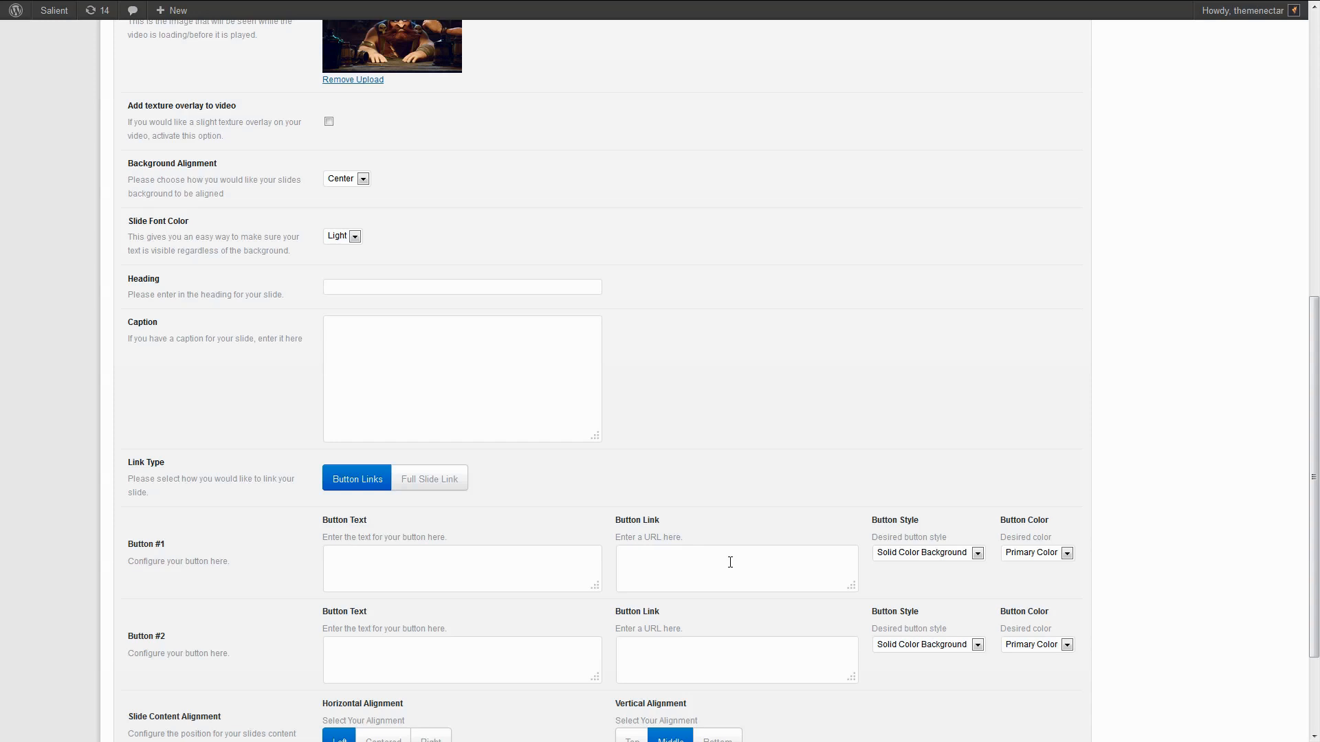
scroll(742, 564, up, 5)
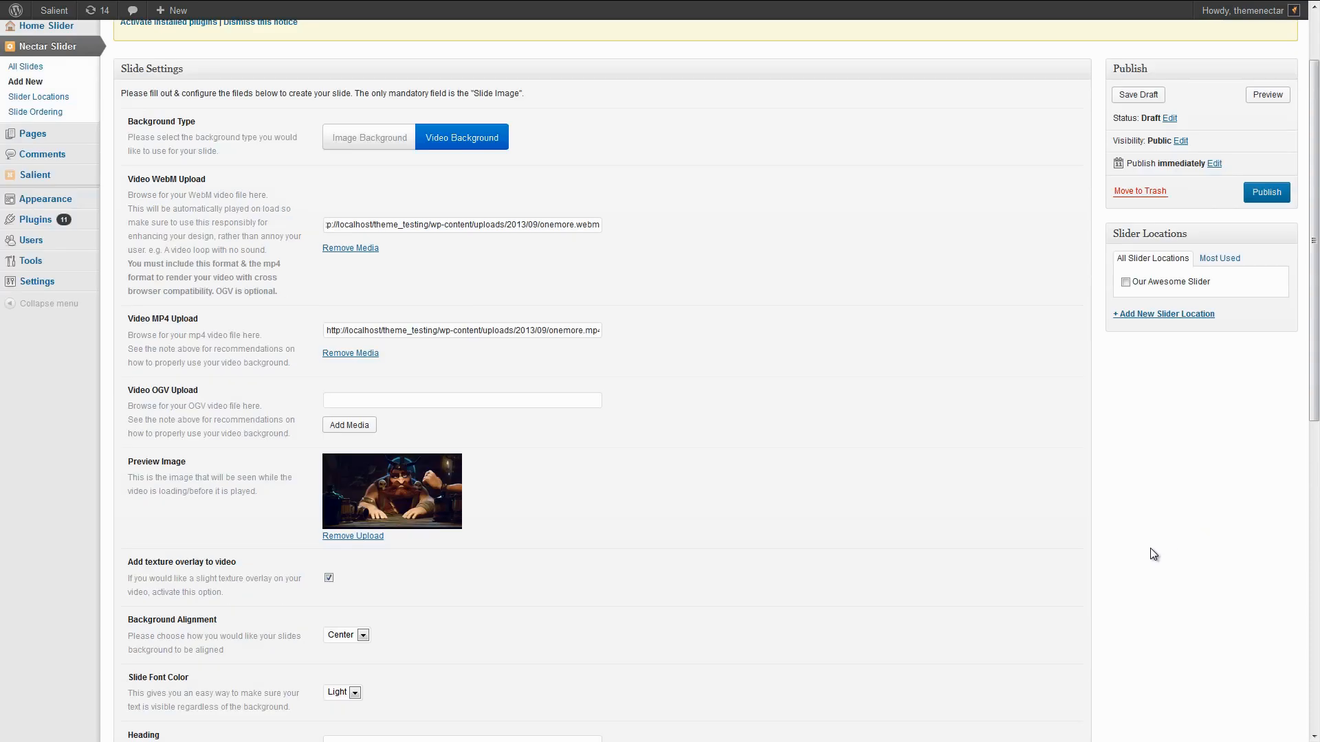
middle_click(1151, 548)
middle_click(1148, 526)
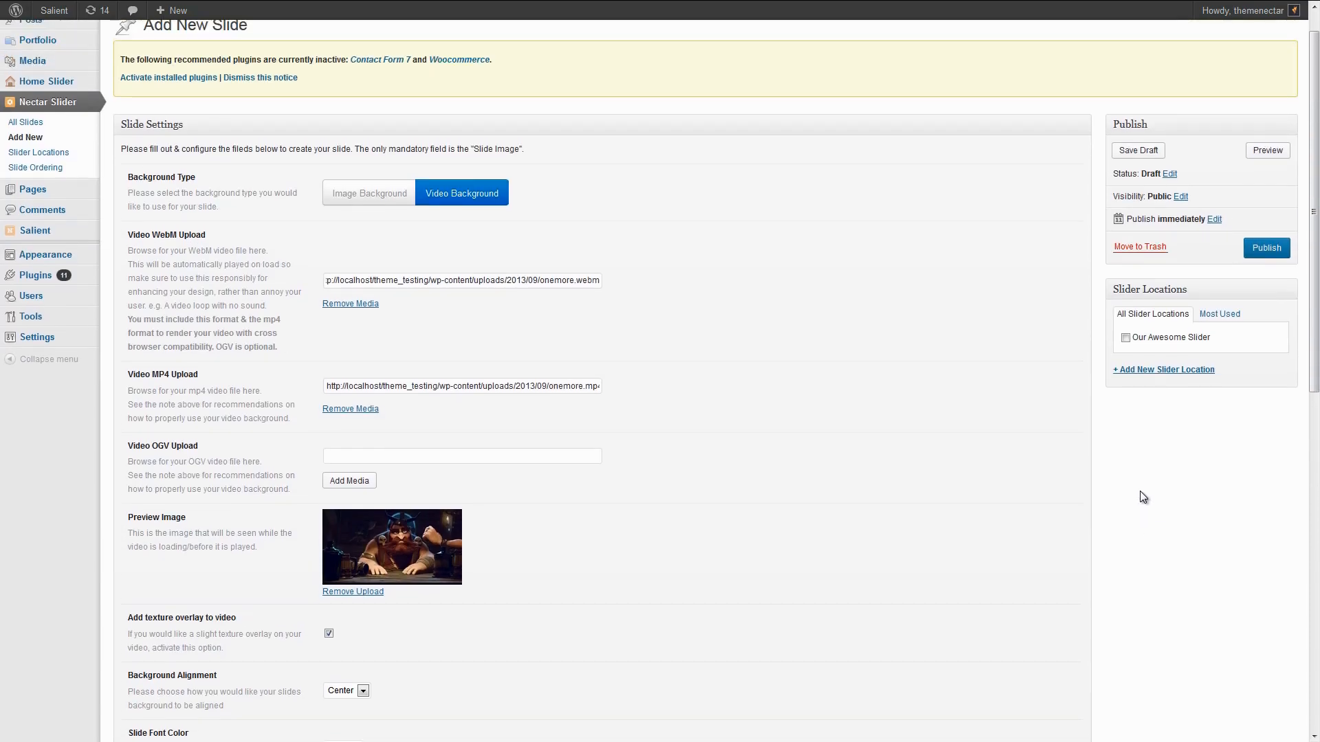
click(1267, 255)
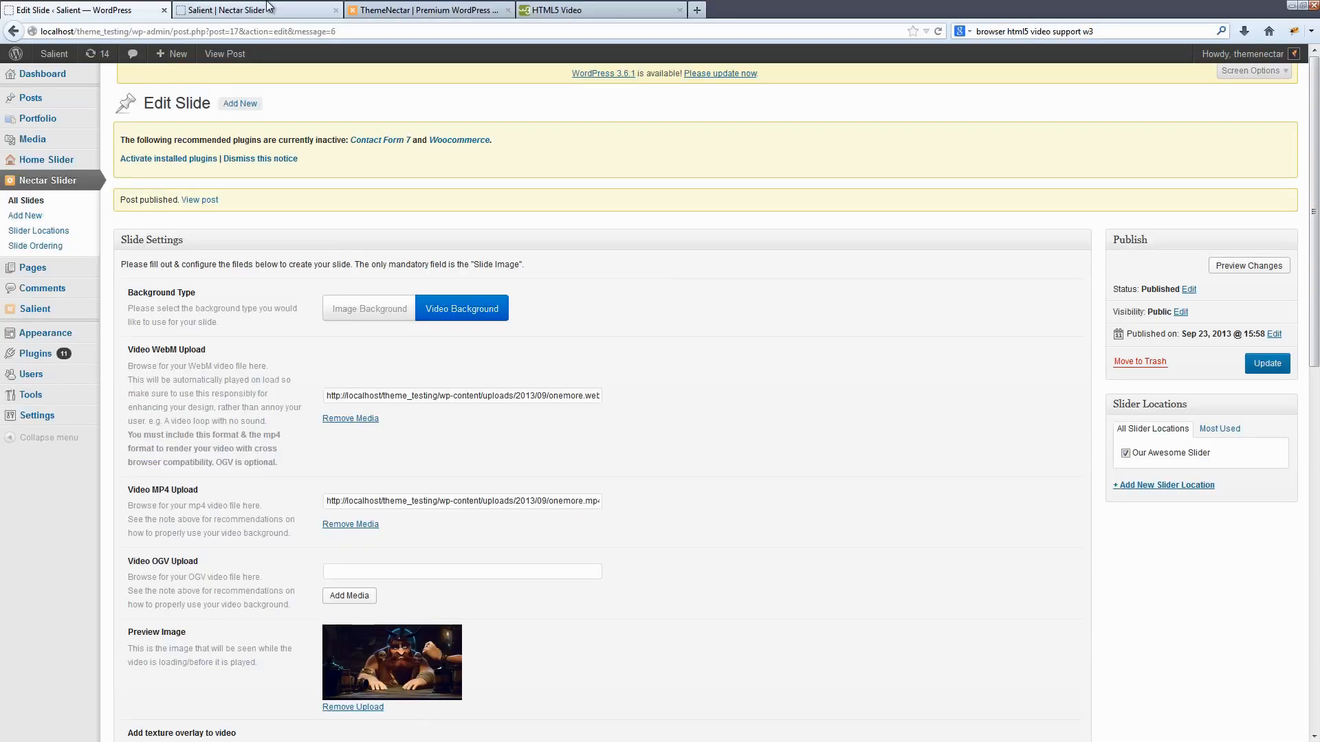
click(273, 14)
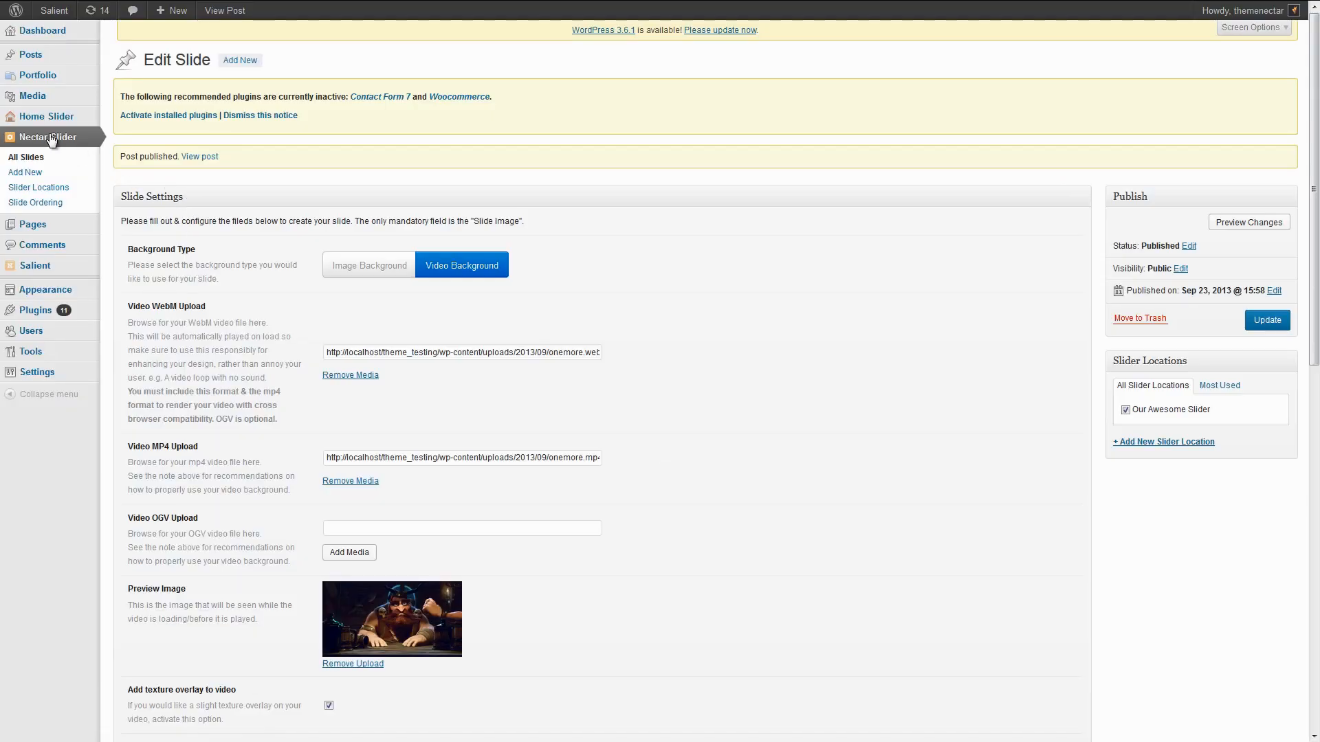
Start another new Nectar Slider slide and upload desk.jpg as its slide image.
click(29, 177)
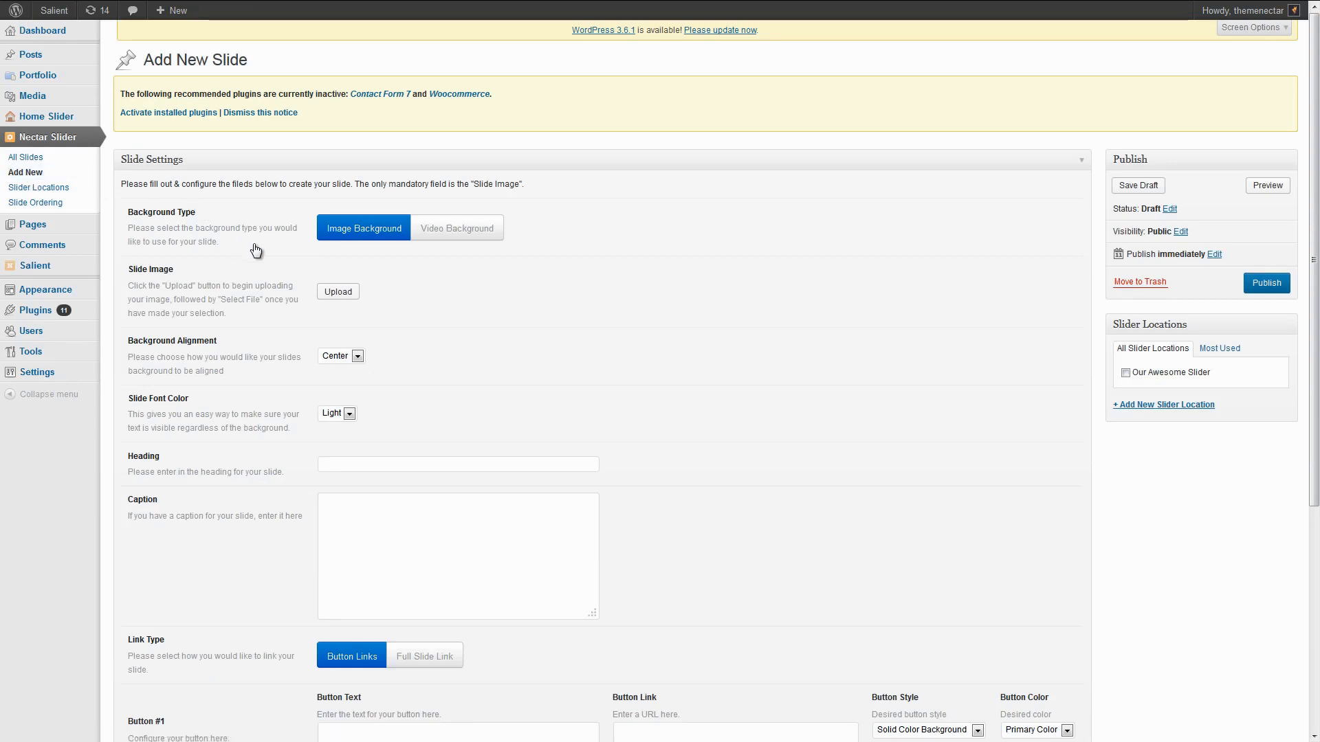
click(335, 292)
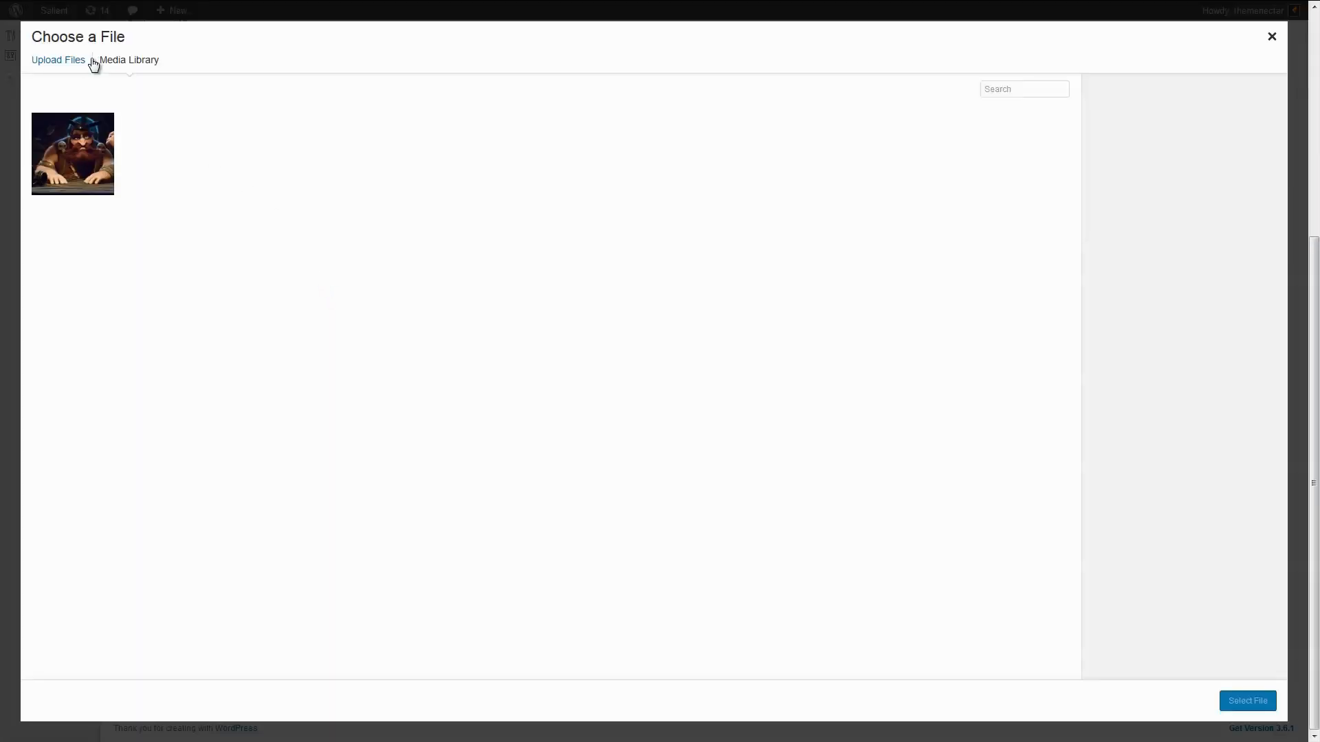
click(82, 60)
click(645, 343)
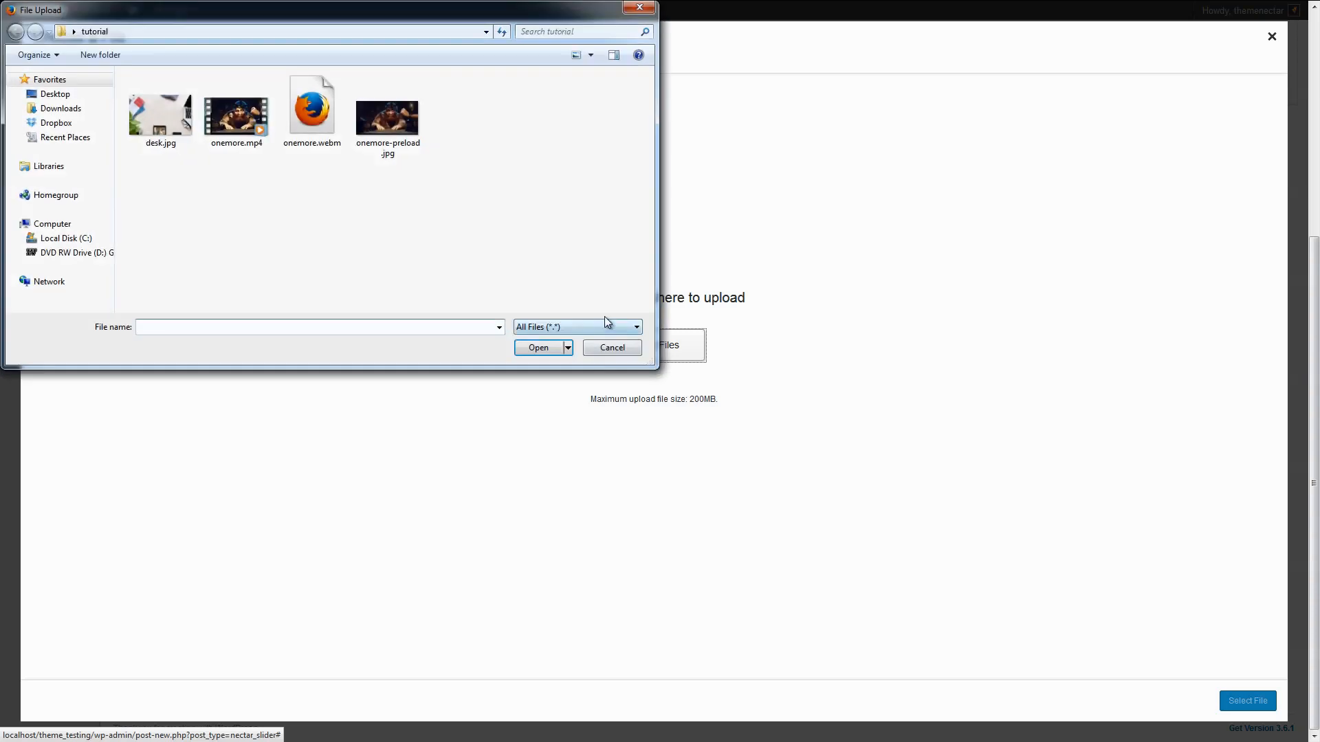
double_click(175, 112)
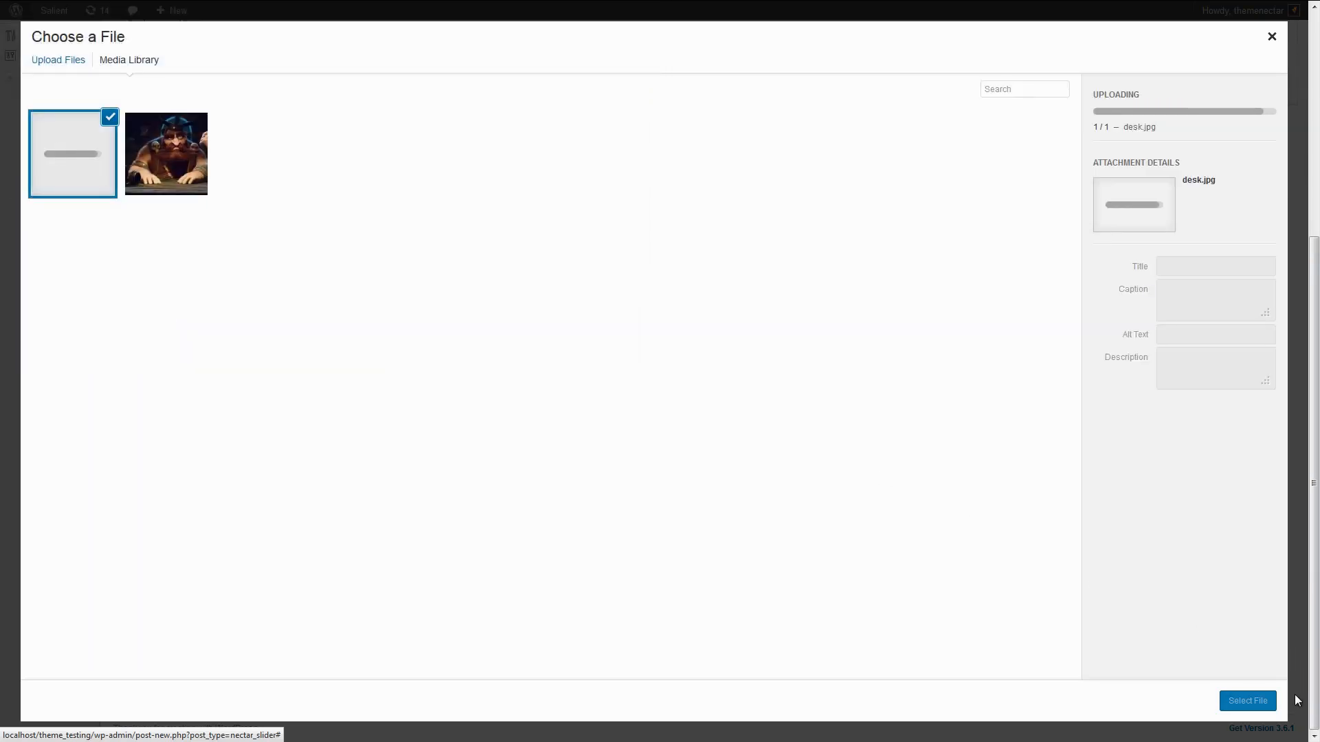
click(1247, 700)
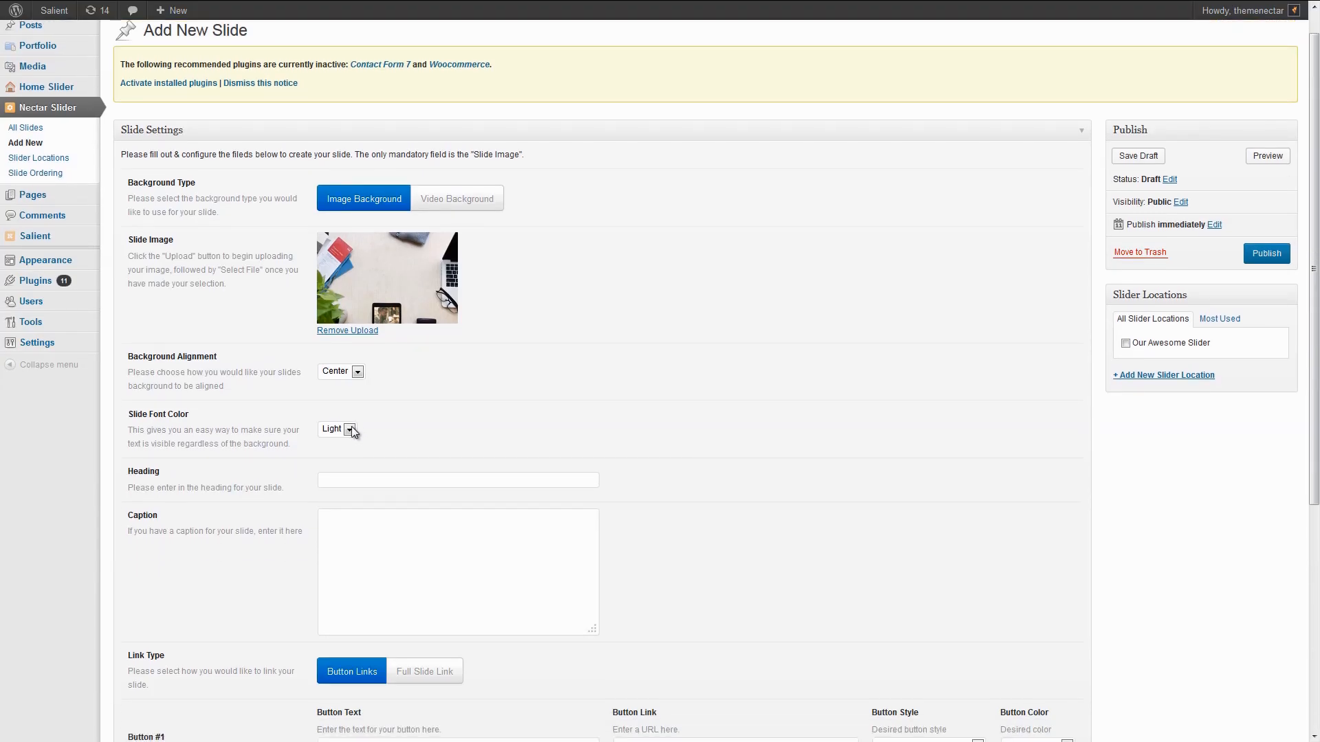
Set the desk slide's font color to Dark and enter the heading "Smart Slide Coloring".
click(350, 429)
click(333, 454)
scroll(392, 422, down, 2)
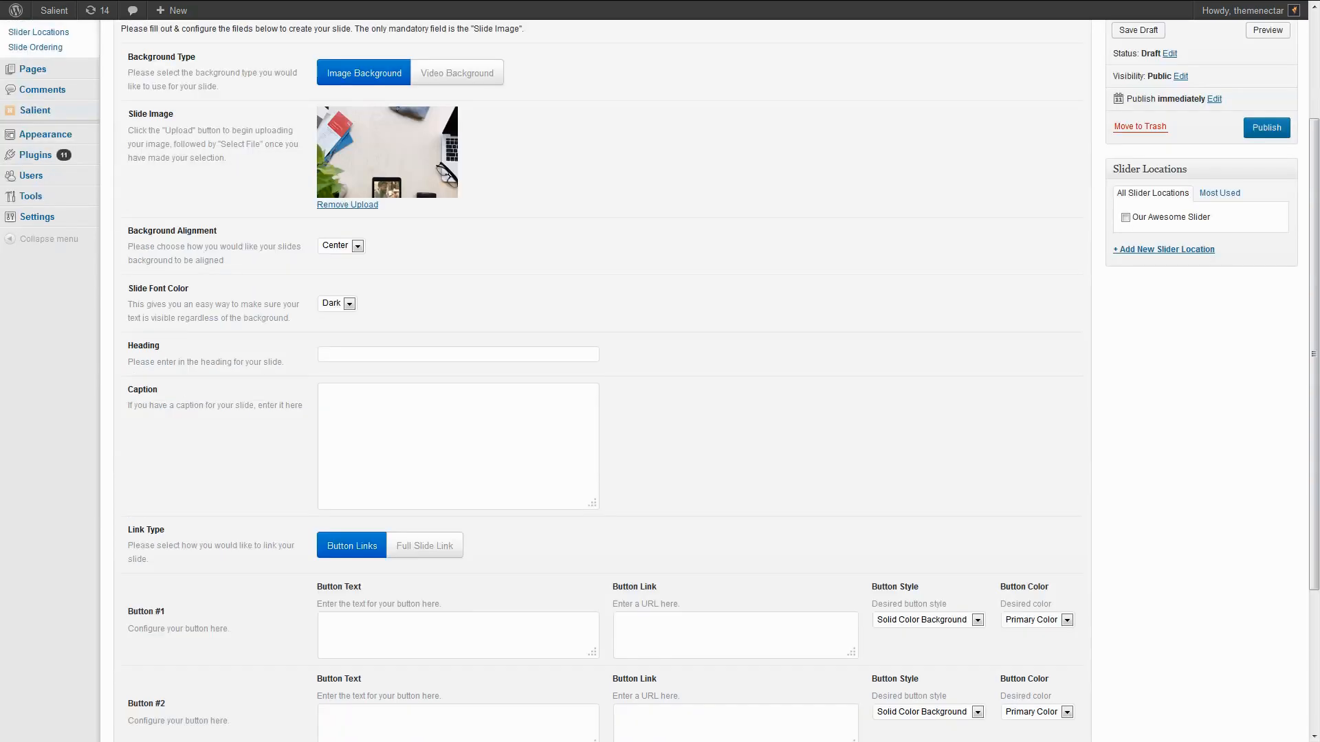
click(413, 354)
text(Smart Slide Coloring)
Enter the caption "Notice how the controls & caption color changed on this slide? <br/> Just another exclusive feature that adds functionality and sex appeal.".
click(370, 449)
text(Notice how the controls & caption color changed on this slide? <br/> Just another exclusive feature that adds functionality and sex appeal.)
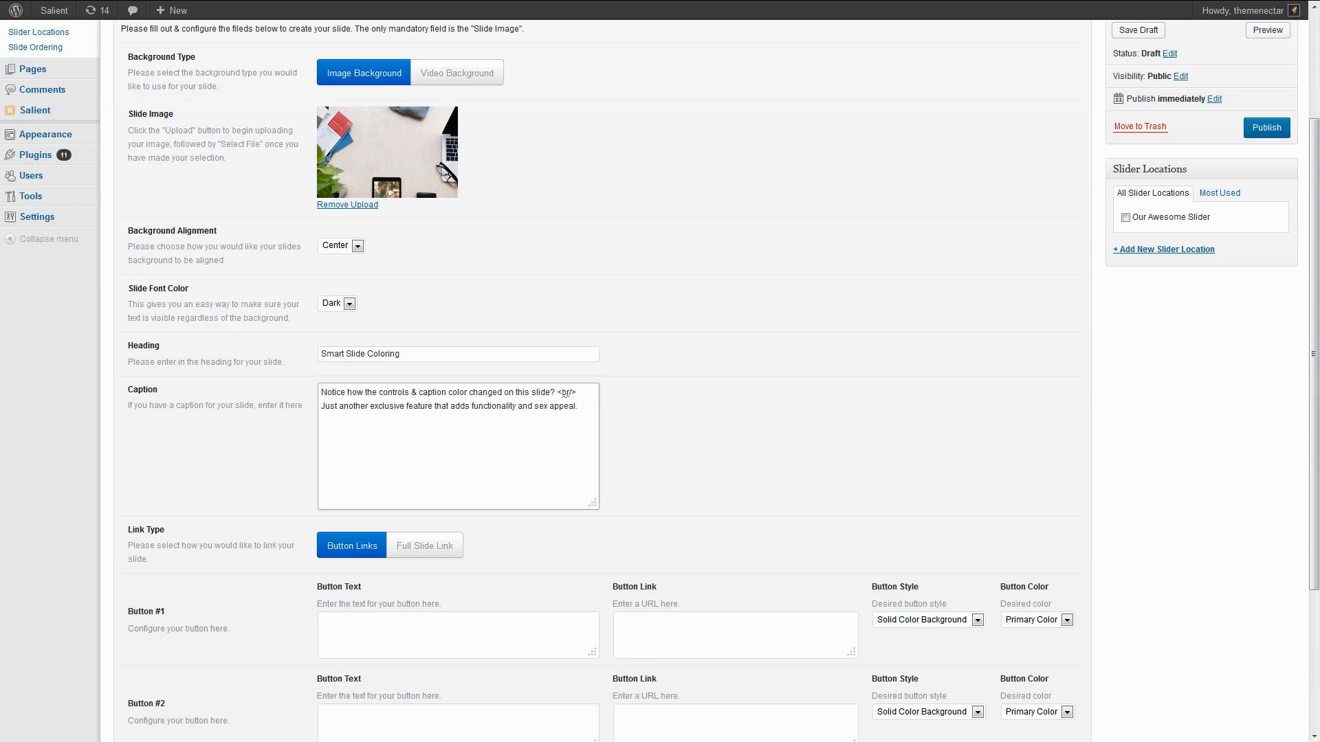
Give Button #1 the text "A sweet button" and the color Extra Color #3.
scroll(732, 319, down, 3)
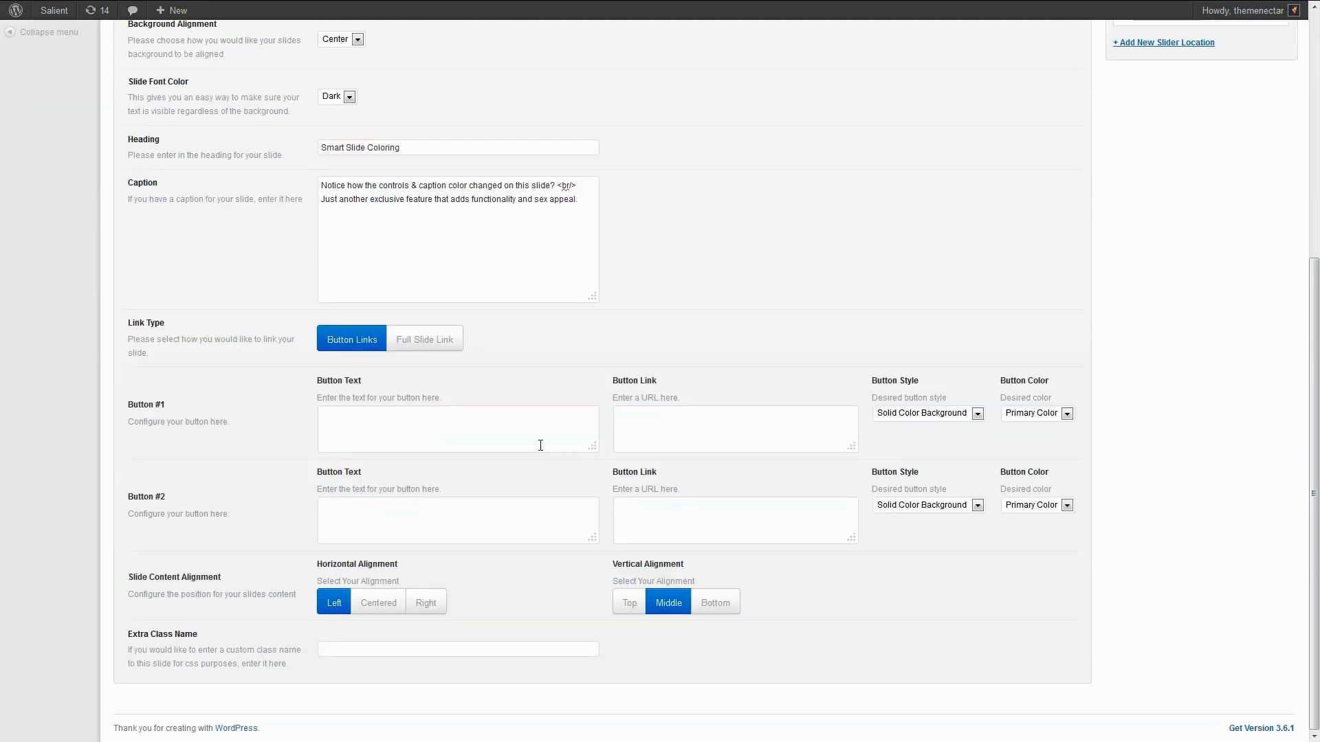
click(474, 425)
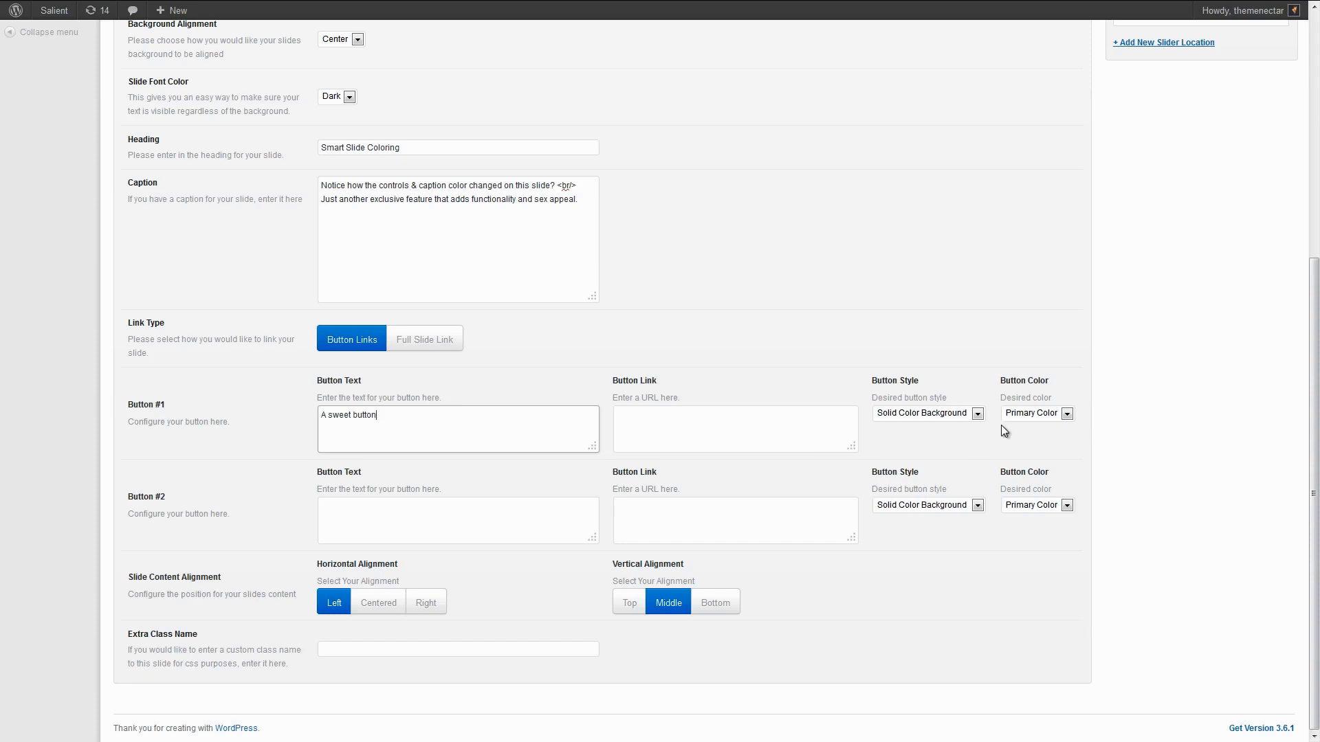
click(1042, 412)
click(1042, 415)
click(1043, 416)
click(1043, 459)
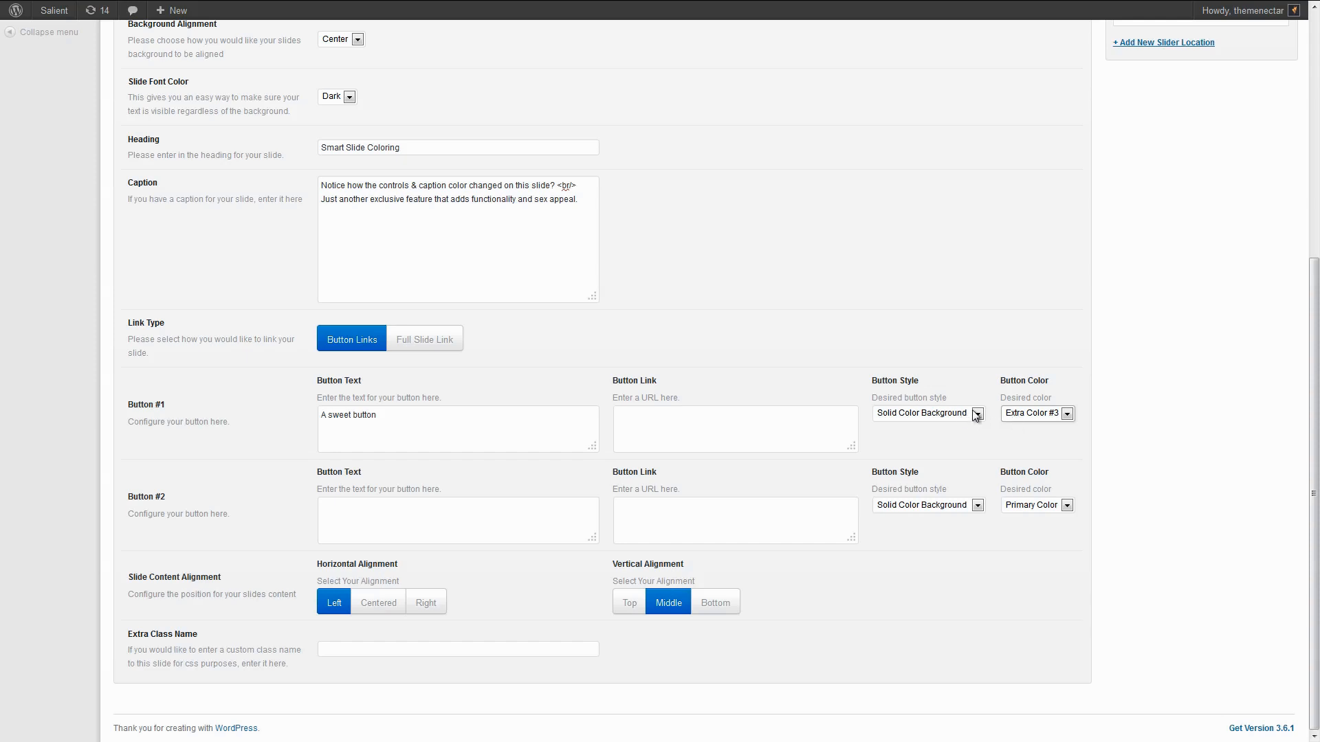
Give Button #2 the text "one more button" and the style Transparent With Border.
click(426, 530)
text(one more button)
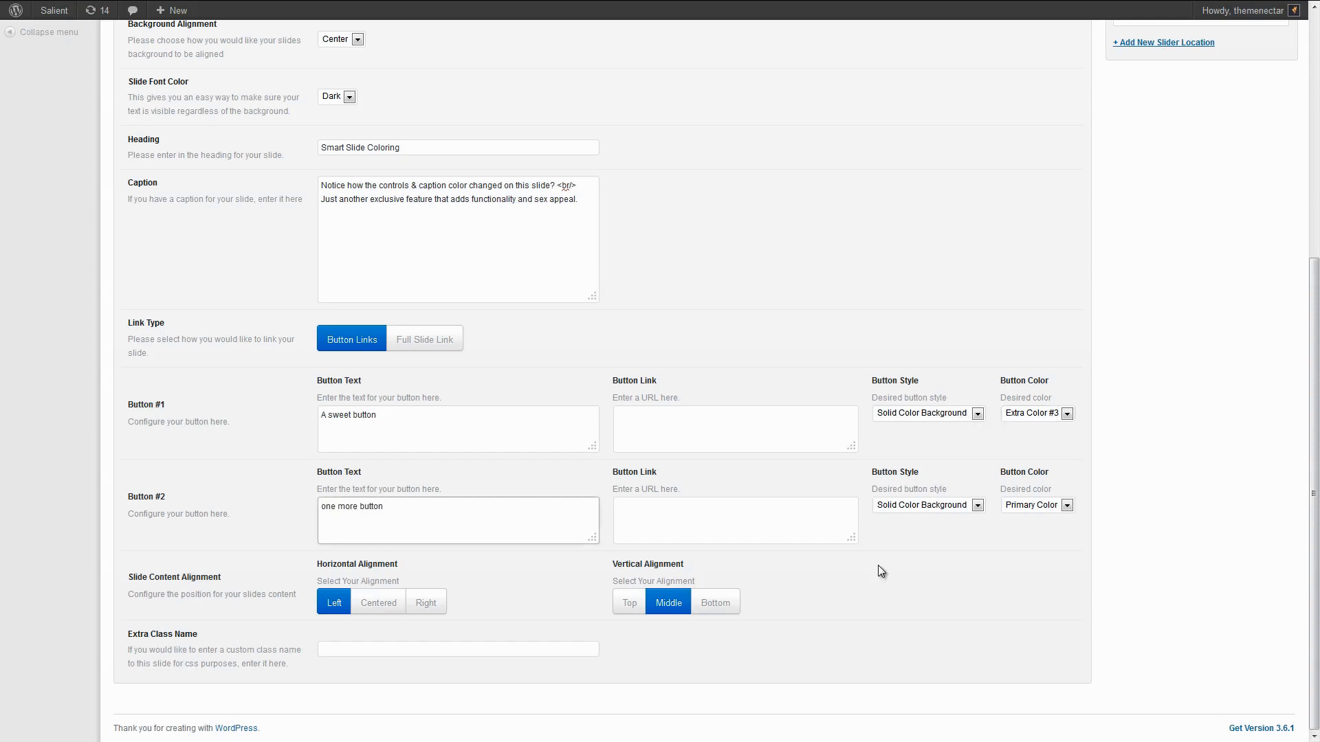
click(946, 510)
click(917, 529)
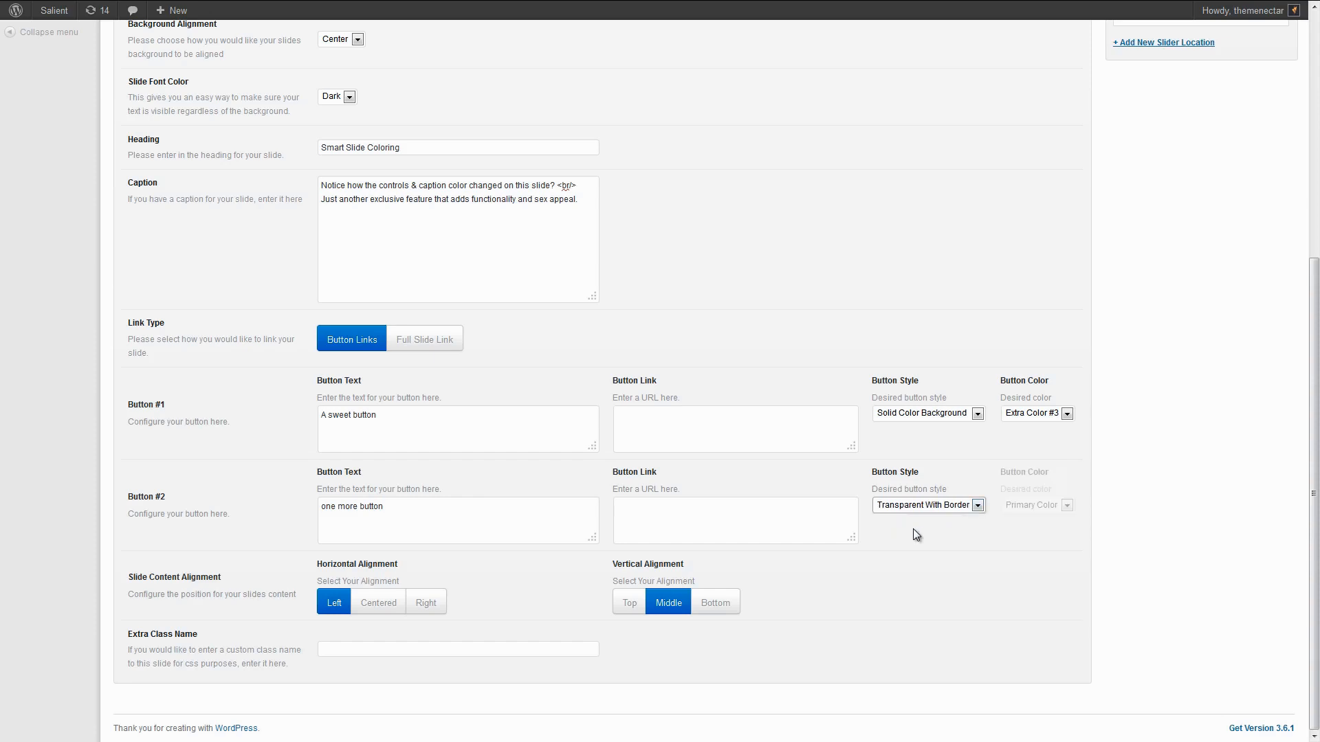
Align the slide content Centered horizontally and Top vertically, and publish the slide in Our Awesome Slider.
click(374, 609)
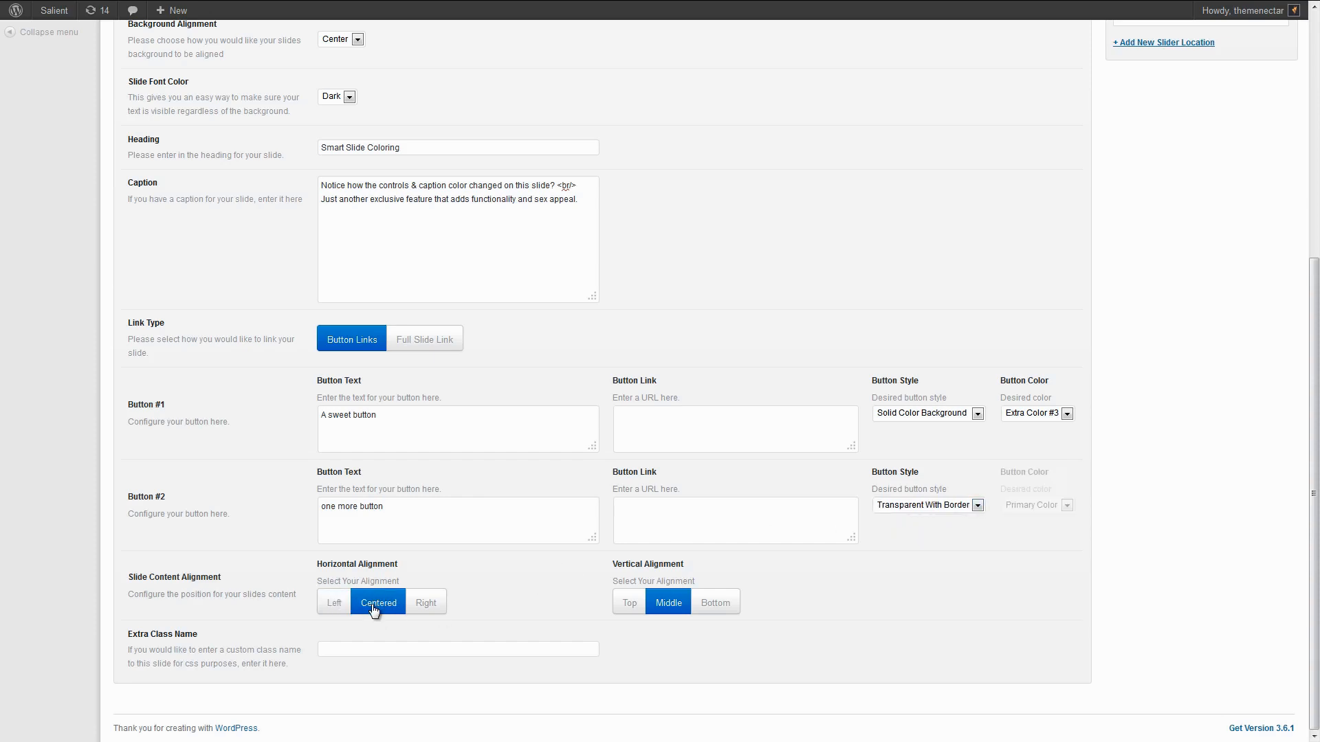
click(629, 611)
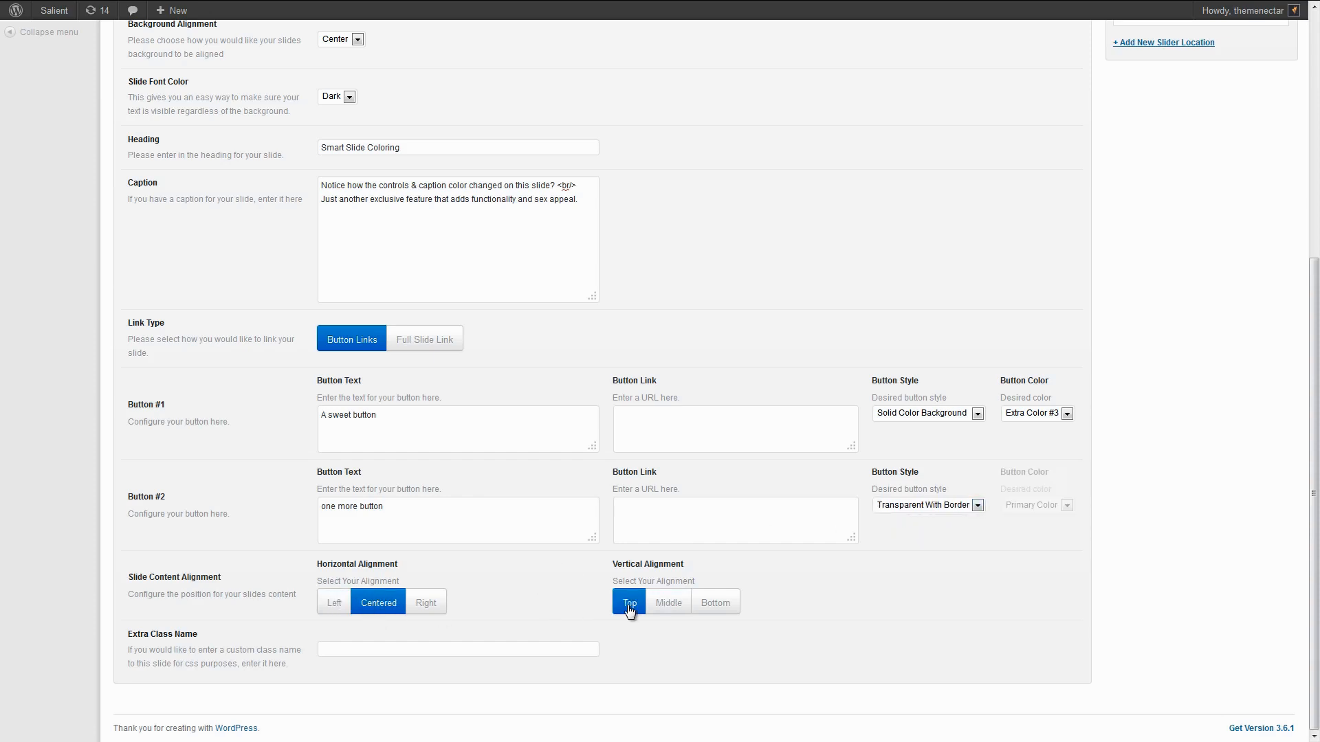
scroll(630, 611, up, 5)
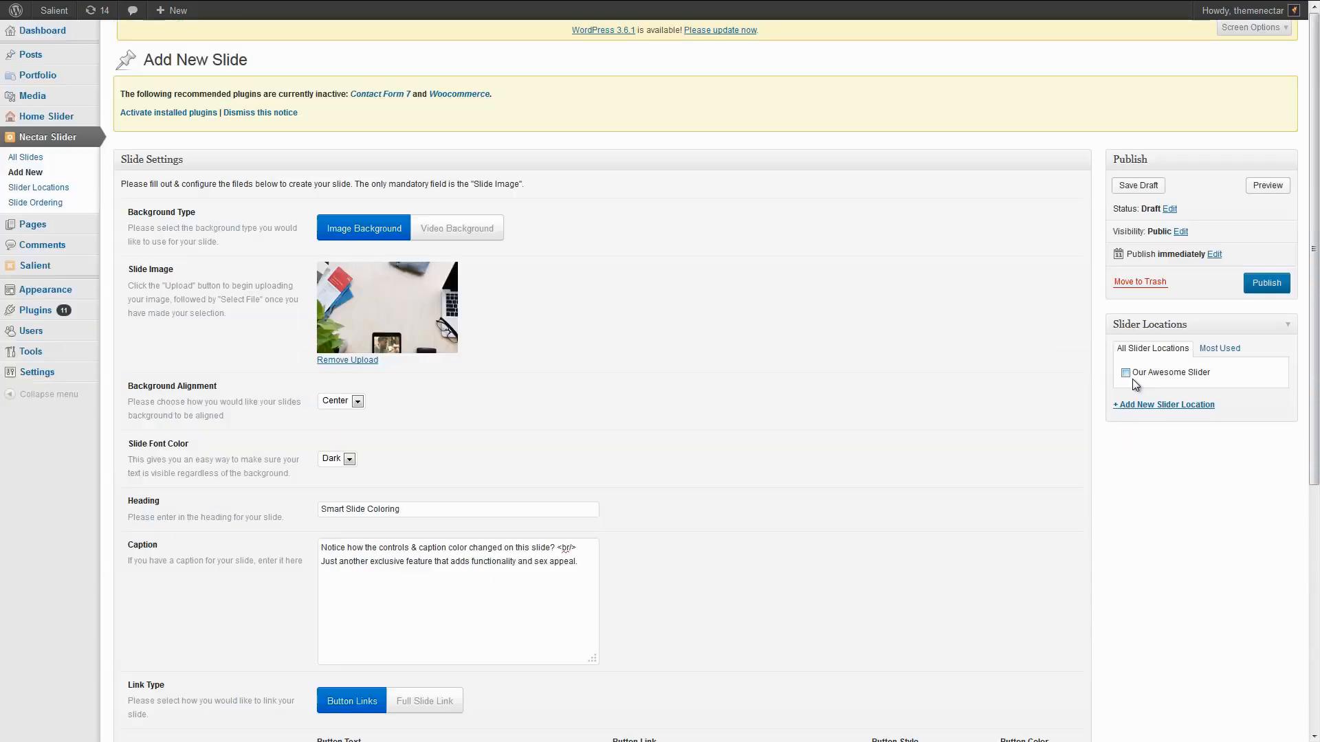
click(1126, 372)
click(1267, 284)
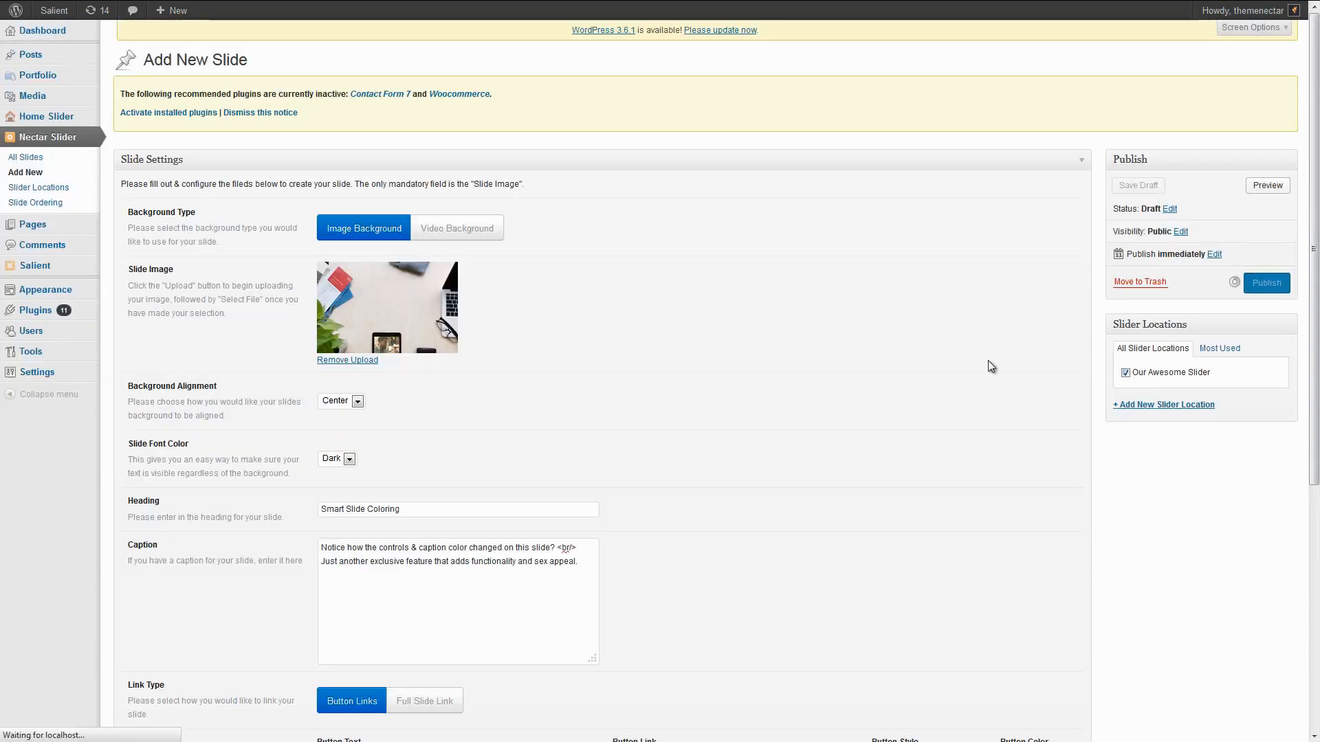
Open the slide ordering for Our Awesome Slider and move the desk slide above the uncaptioned viking slide.
click(52, 202)
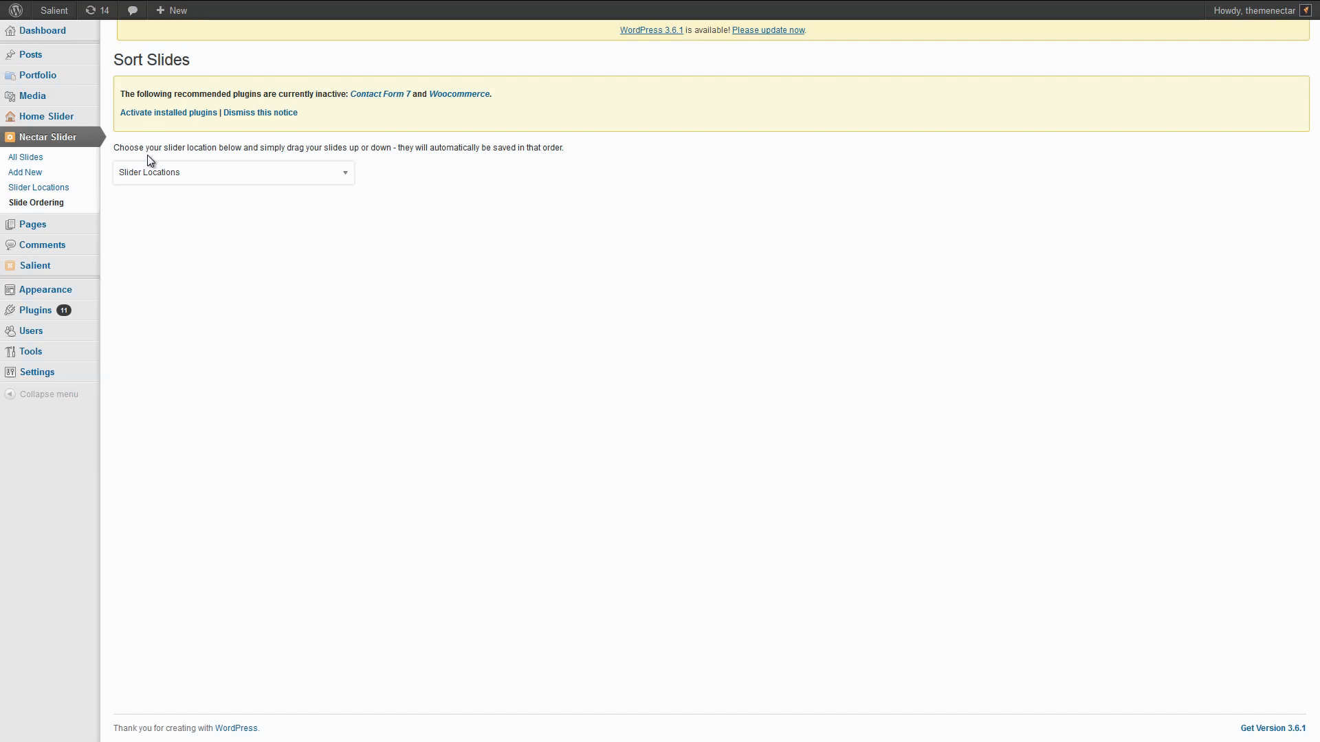
click(150, 174)
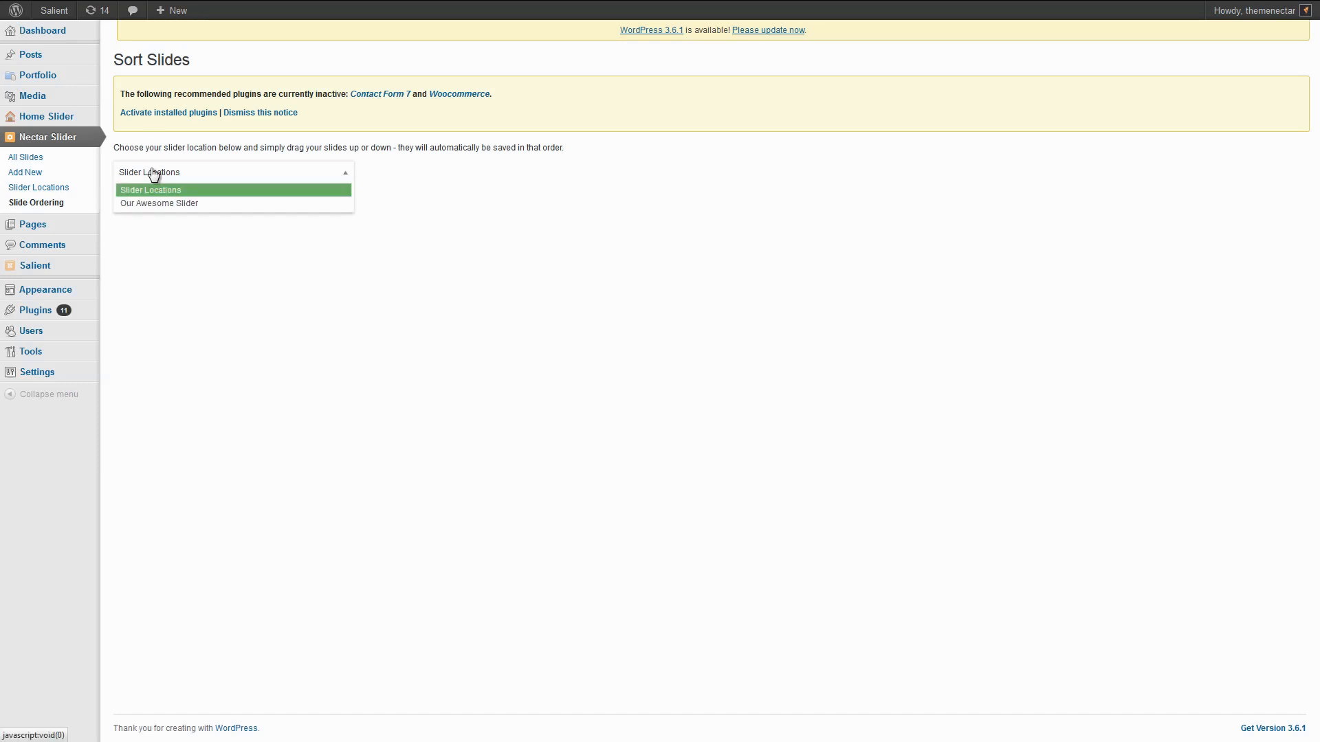
click(148, 205)
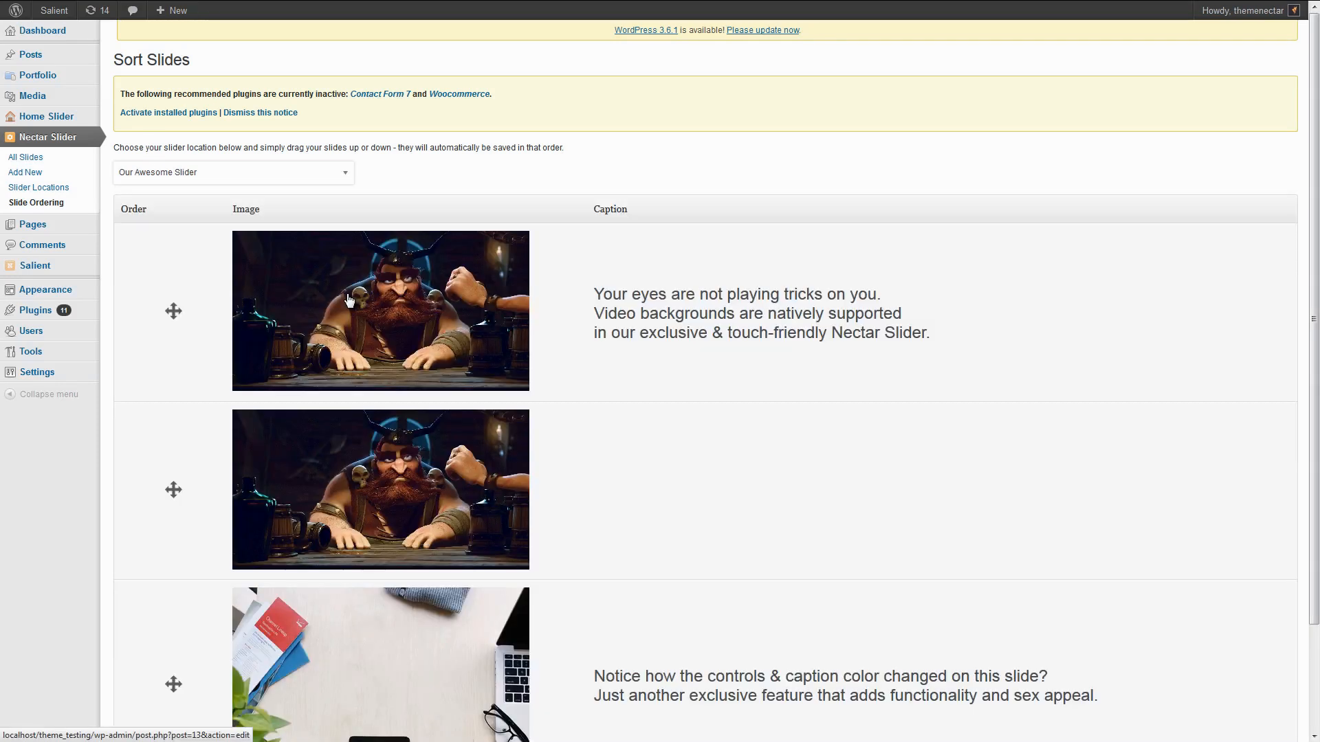
scroll(740, 339, down, 1)
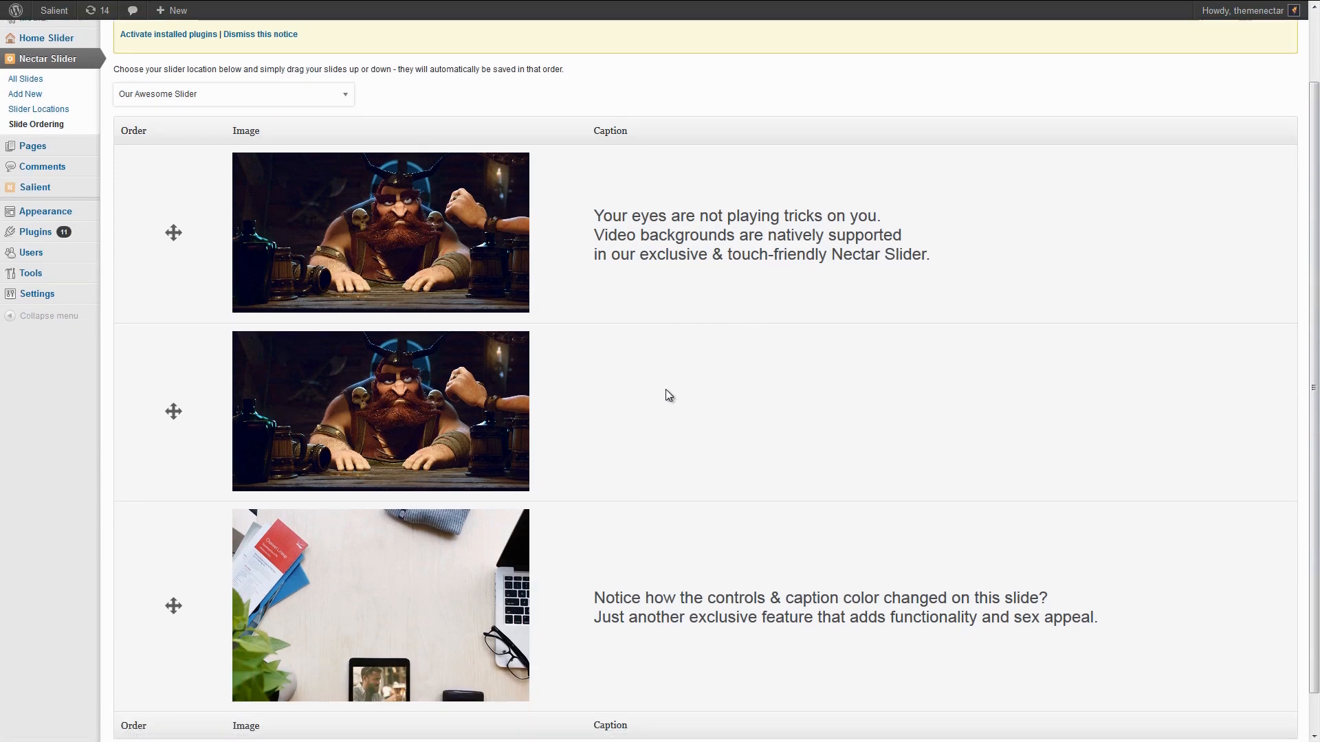
drag(190, 575, 225, 441)
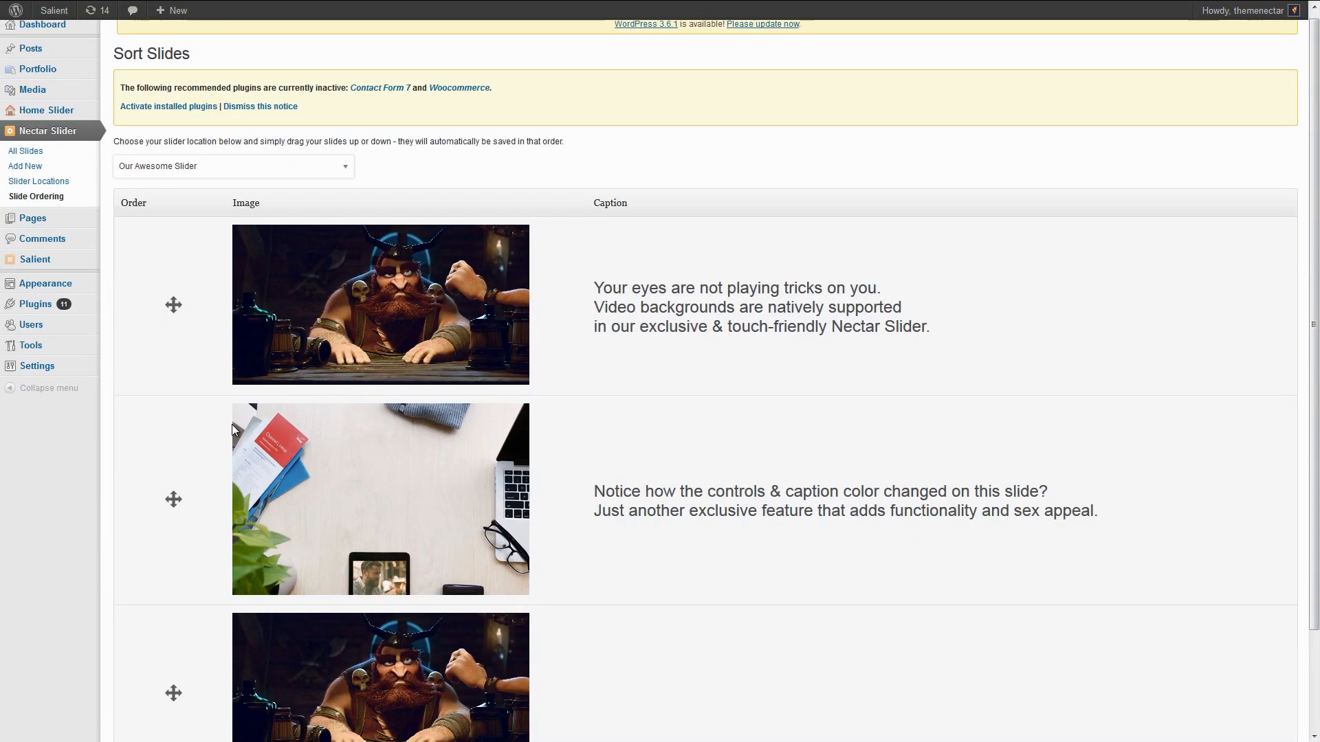
Reorder the slides with the uncaptioned viking slide first, the desk slide second and the captioned viking slide last.
scroll(222, 442, down, 2)
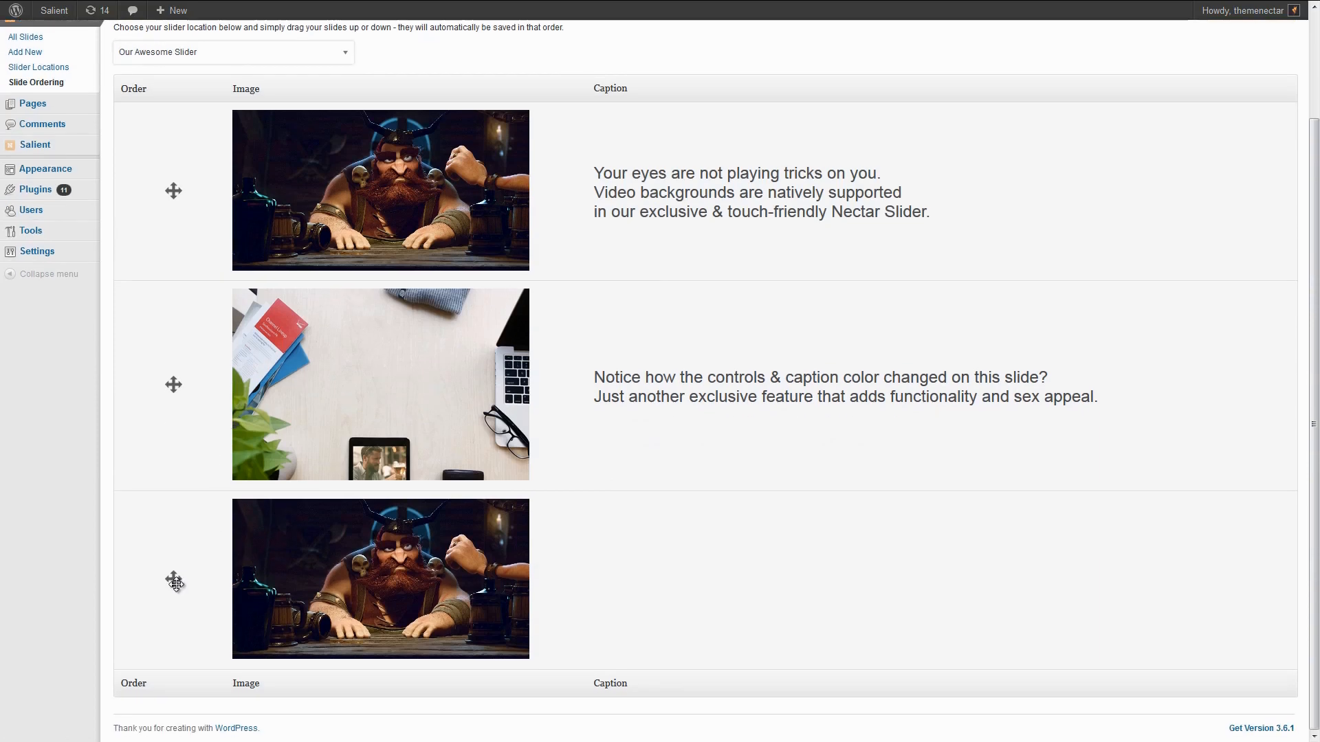
drag(174, 581, 238, 349)
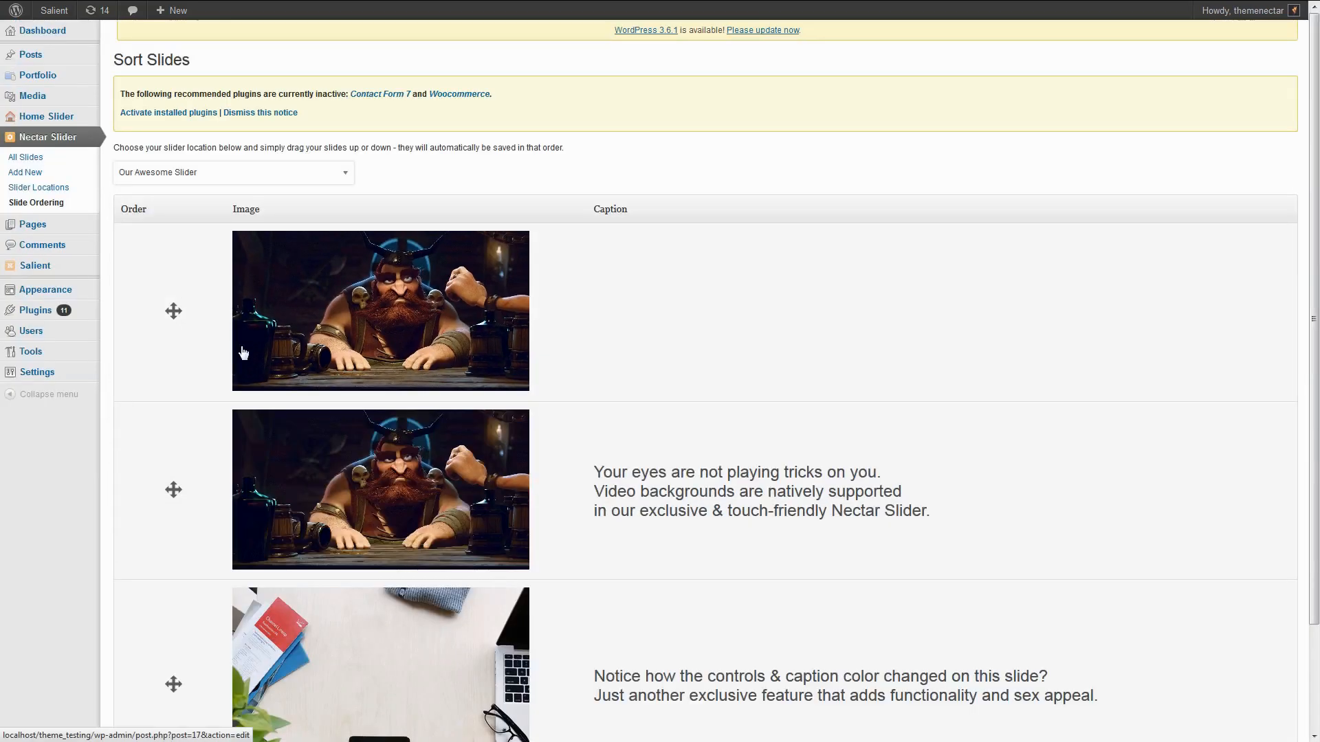
scroll(174, 489, down, 2)
drag(177, 404, 427, 495)
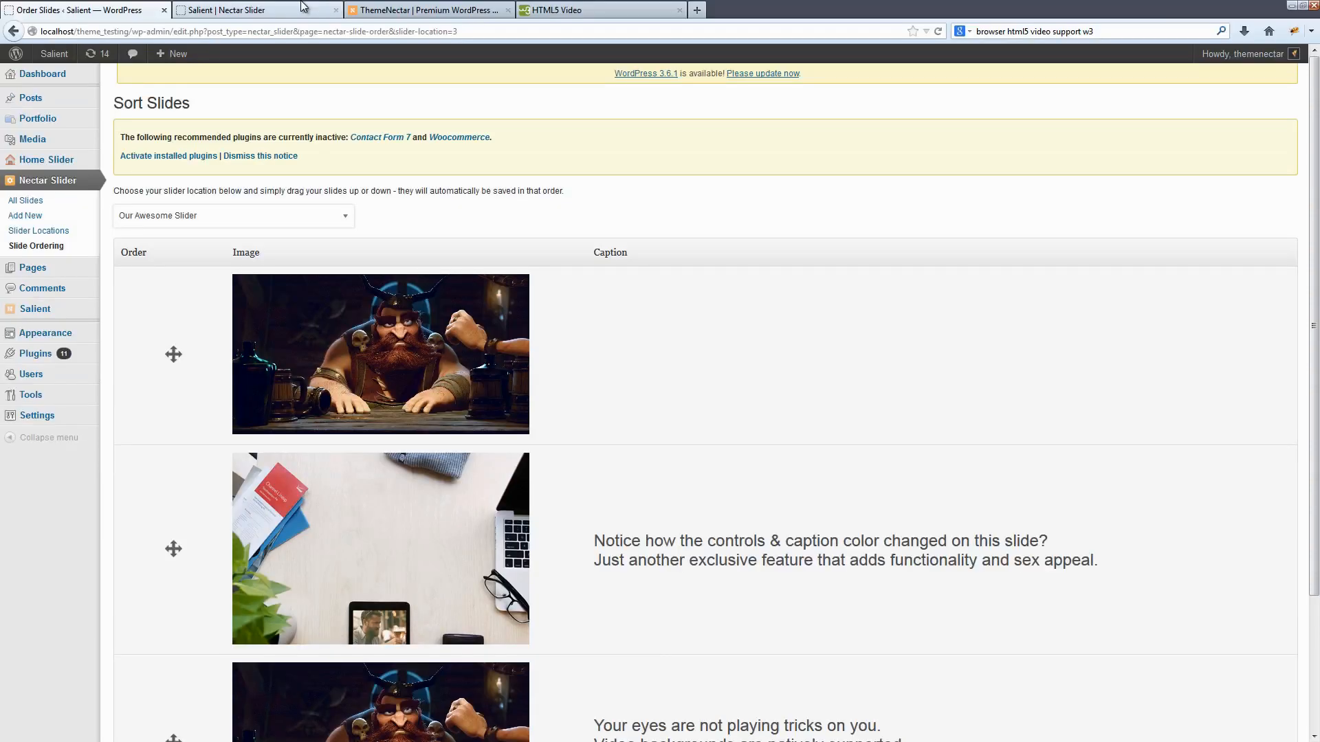
Reload the live Nectar Slider page and swipe back and forth between the video slide and the desk slide.
click(302, 8)
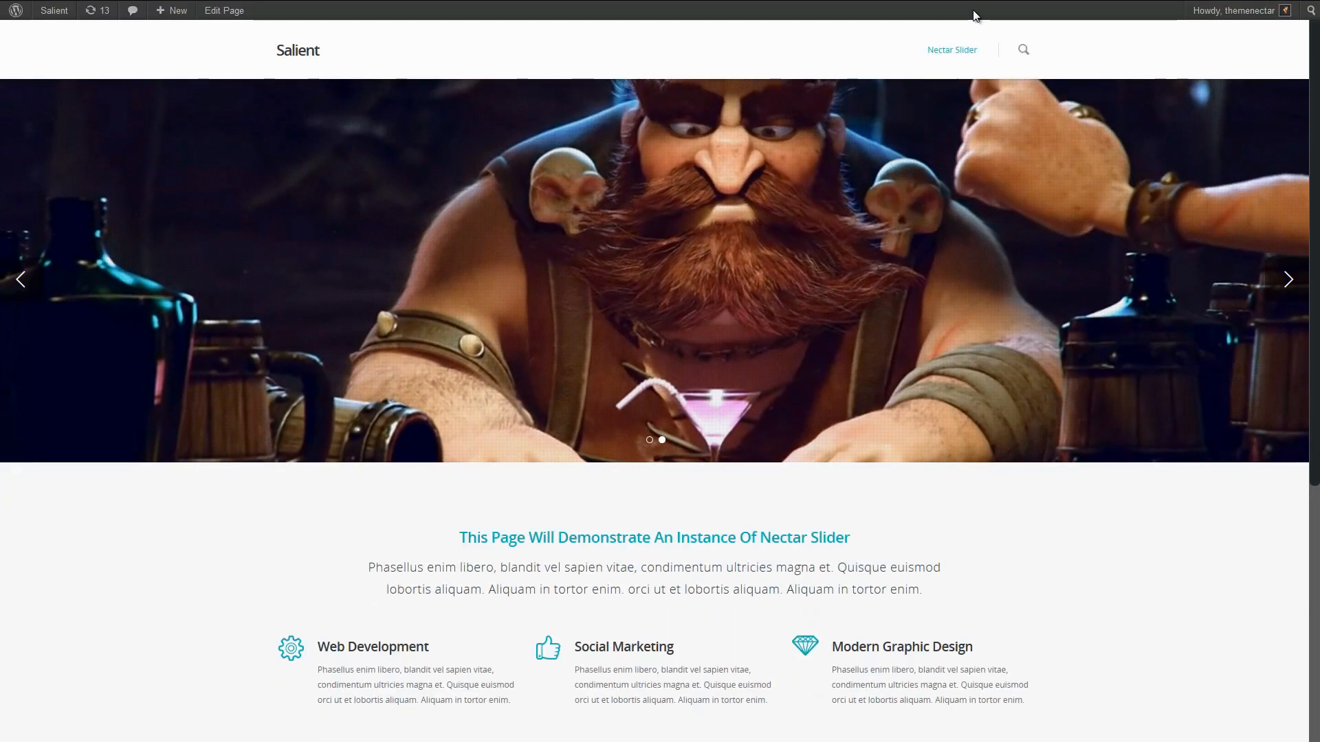
mouse_move(877, 5)
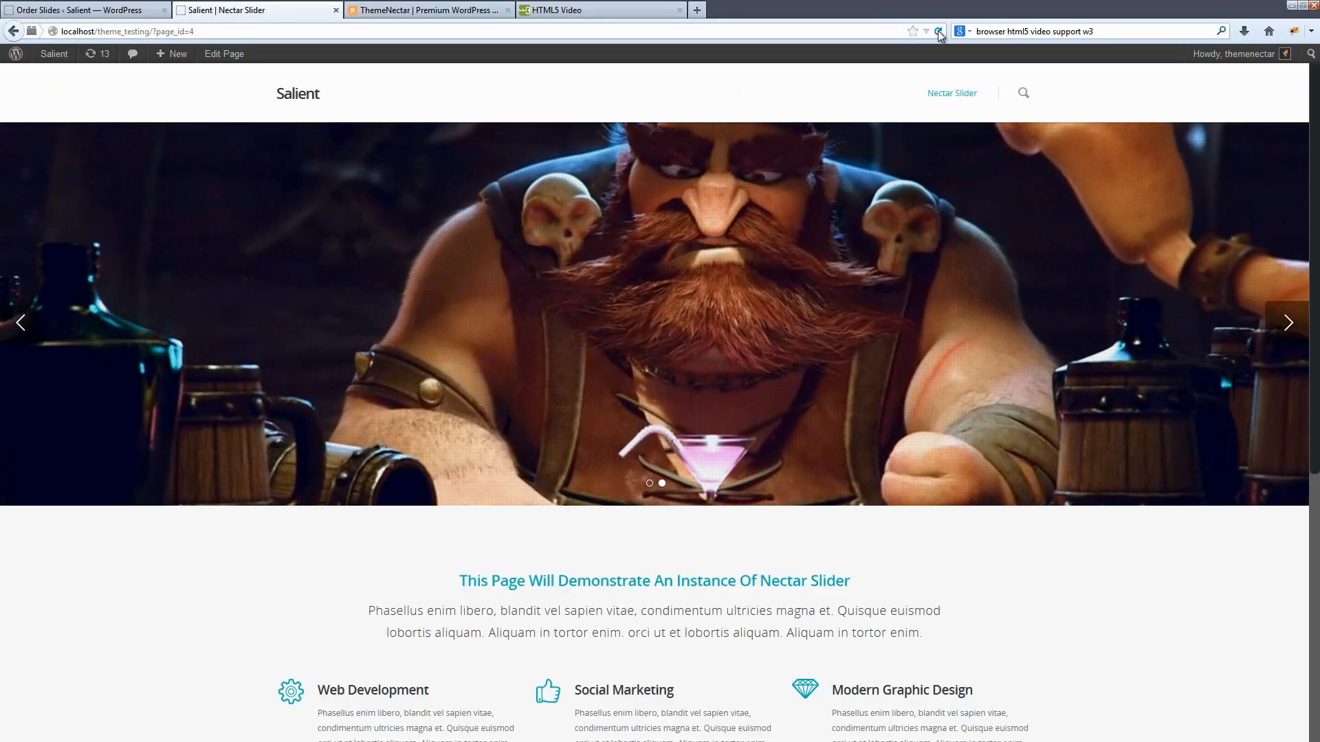
click(938, 30)
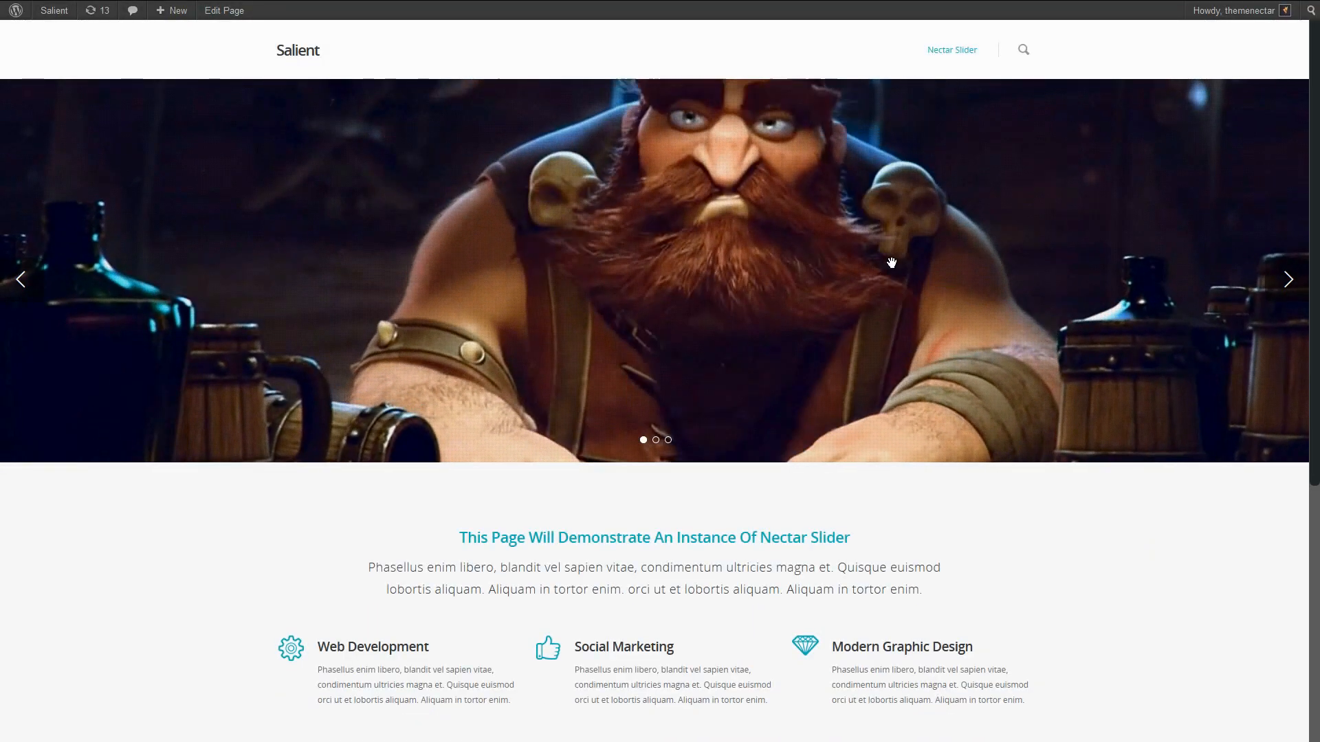
drag(891, 263, 153, 213)
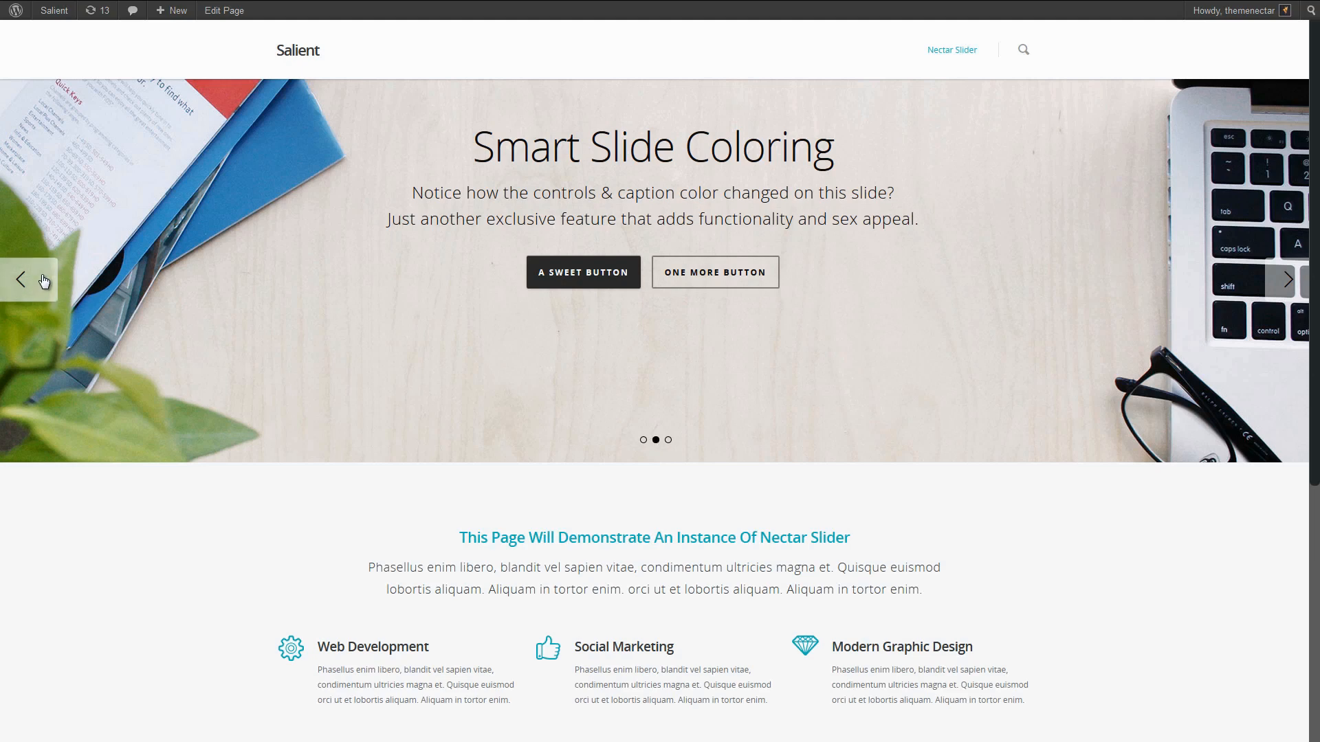
drag(188, 274, 1162, 640)
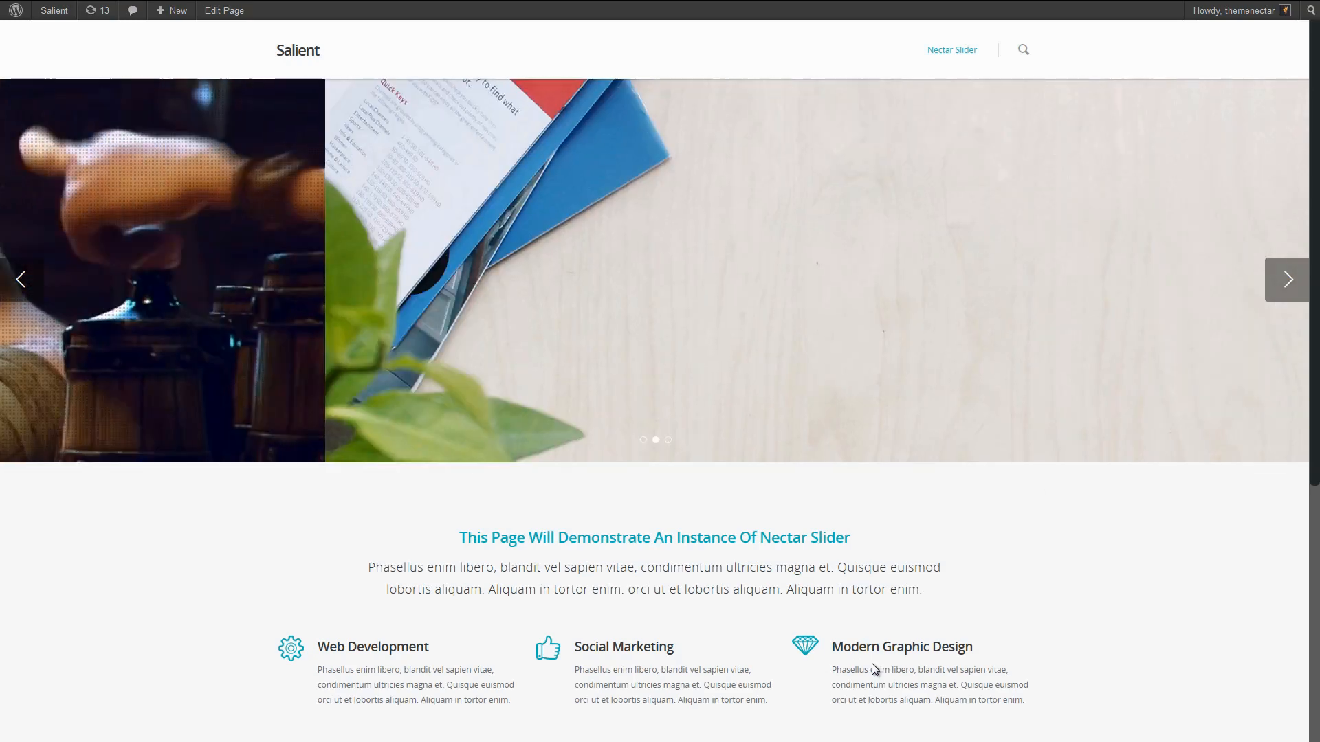
middle_click(1094, 560)
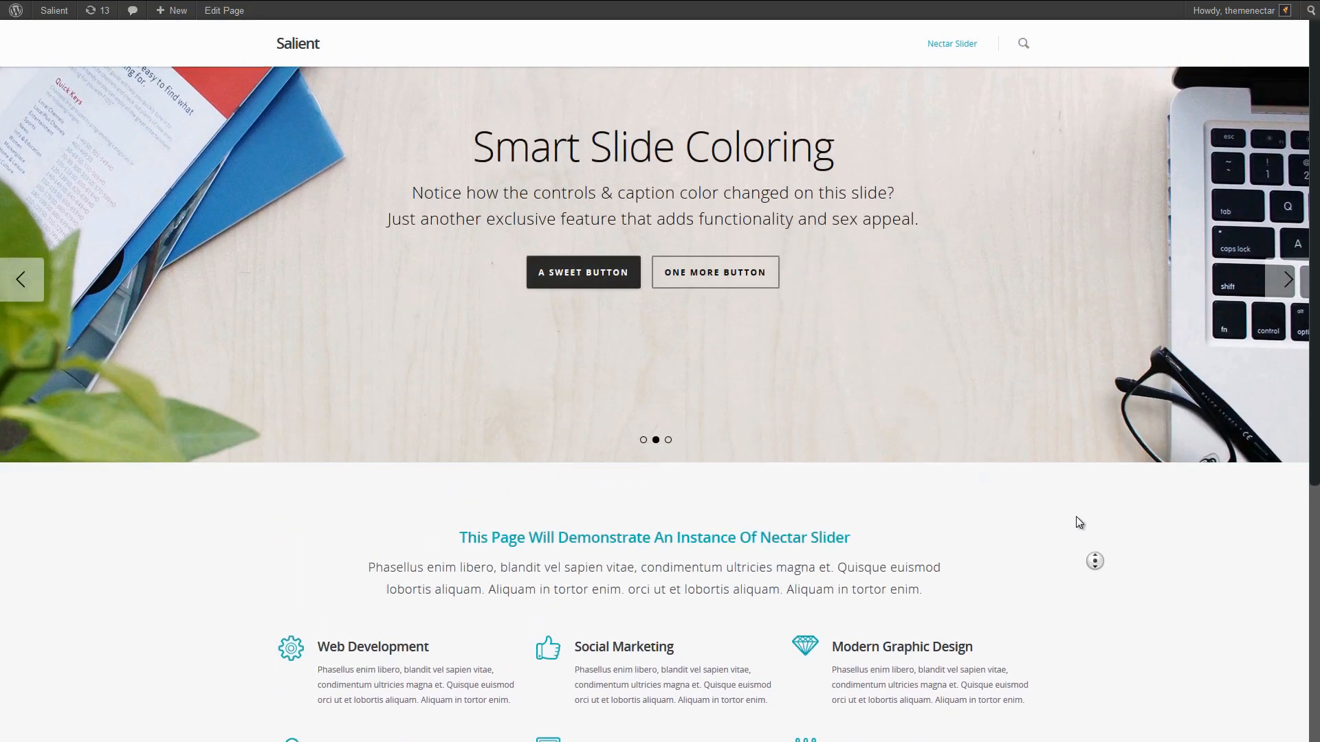
Examine the parallax effect of the desk slide's background, caption and buttons while the live page moves up and down.
middle_click(1077, 518)
middle_click(1158, 597)
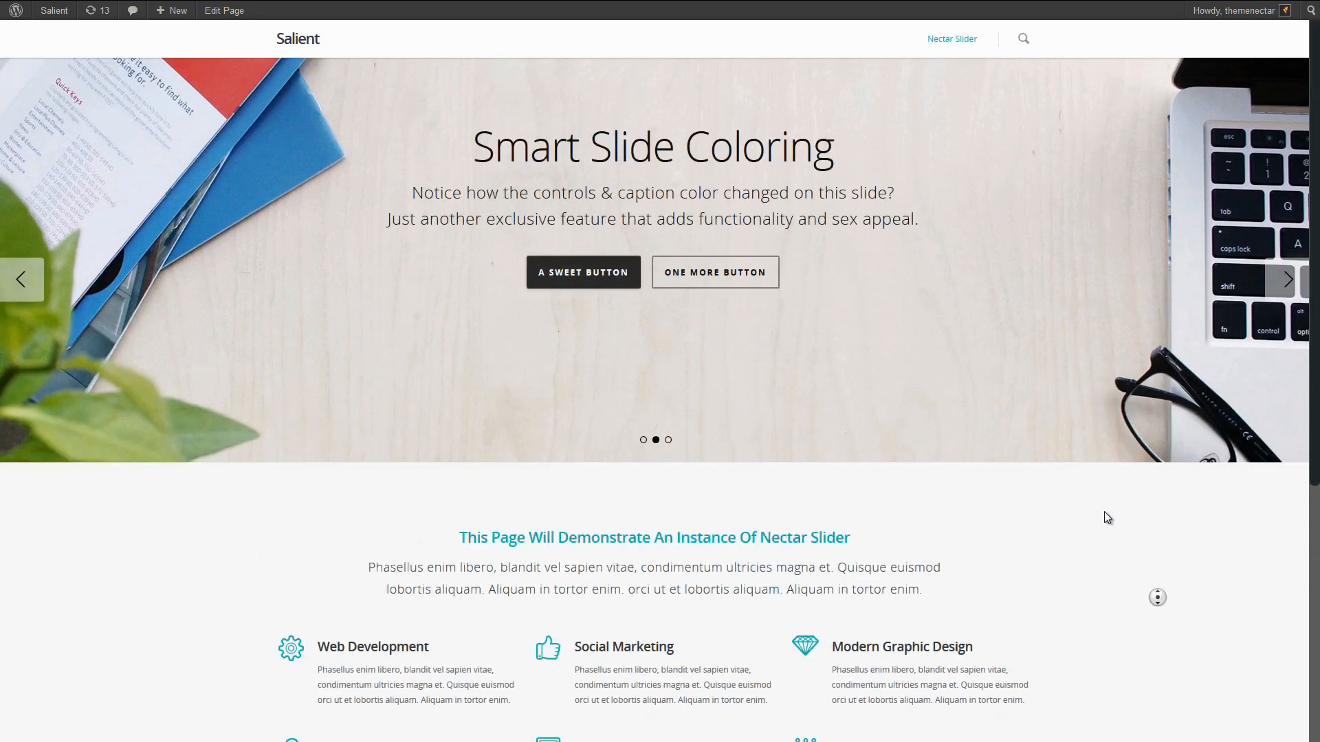
middle_click(1110, 555)
middle_click(1075, 528)
middle_click(1033, 499)
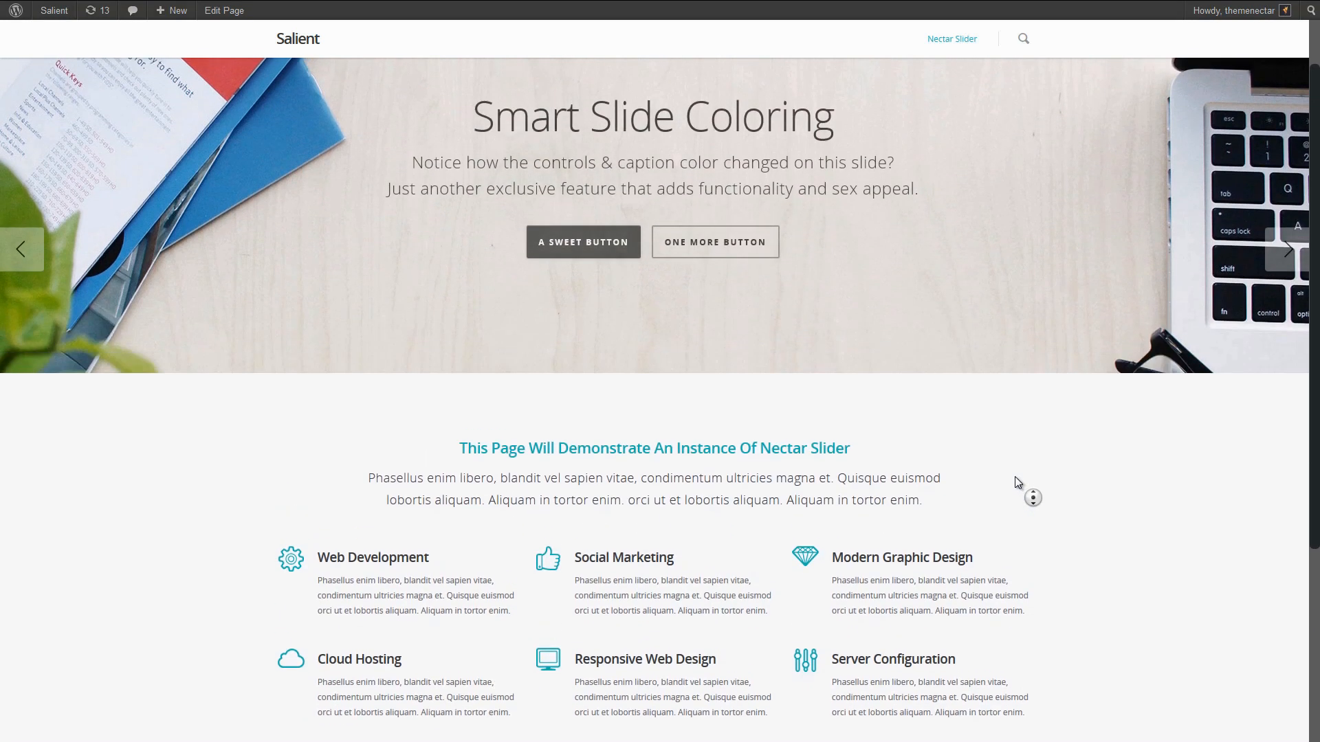
middle_click(1018, 495)
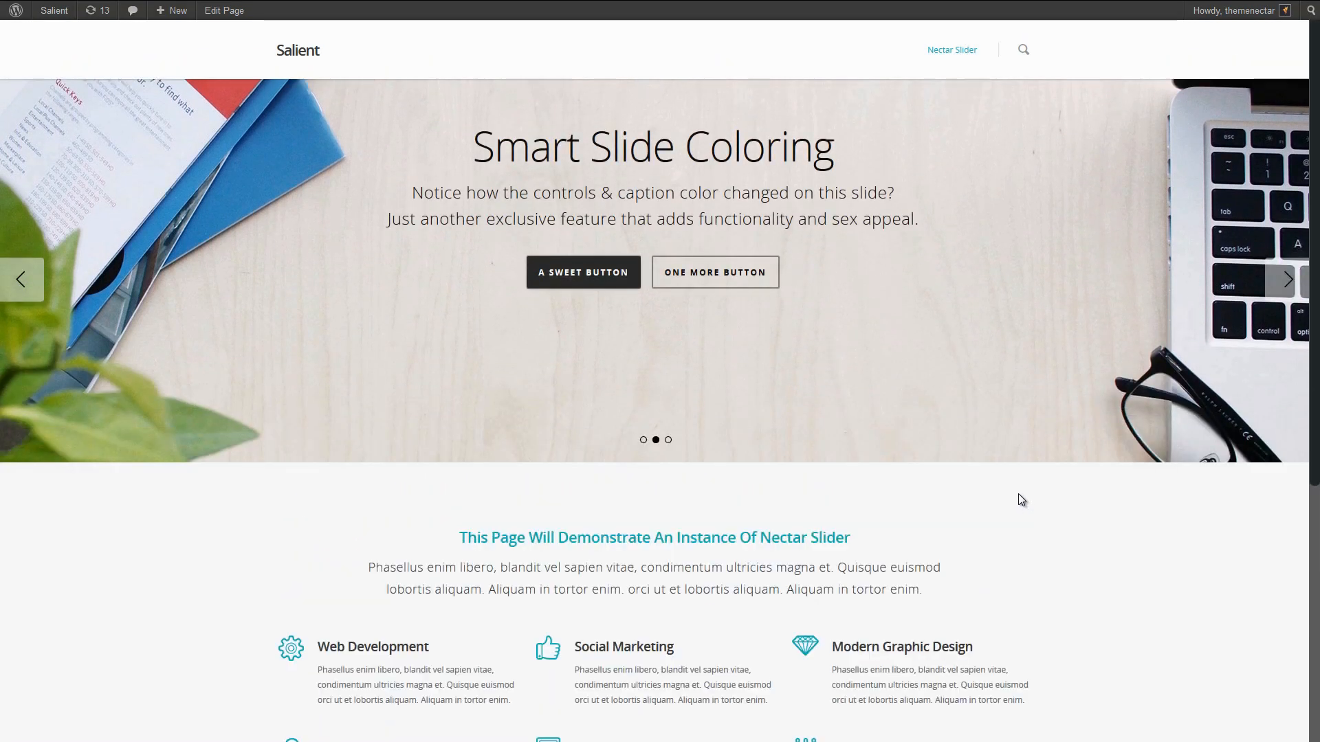
middle_click(1066, 490)
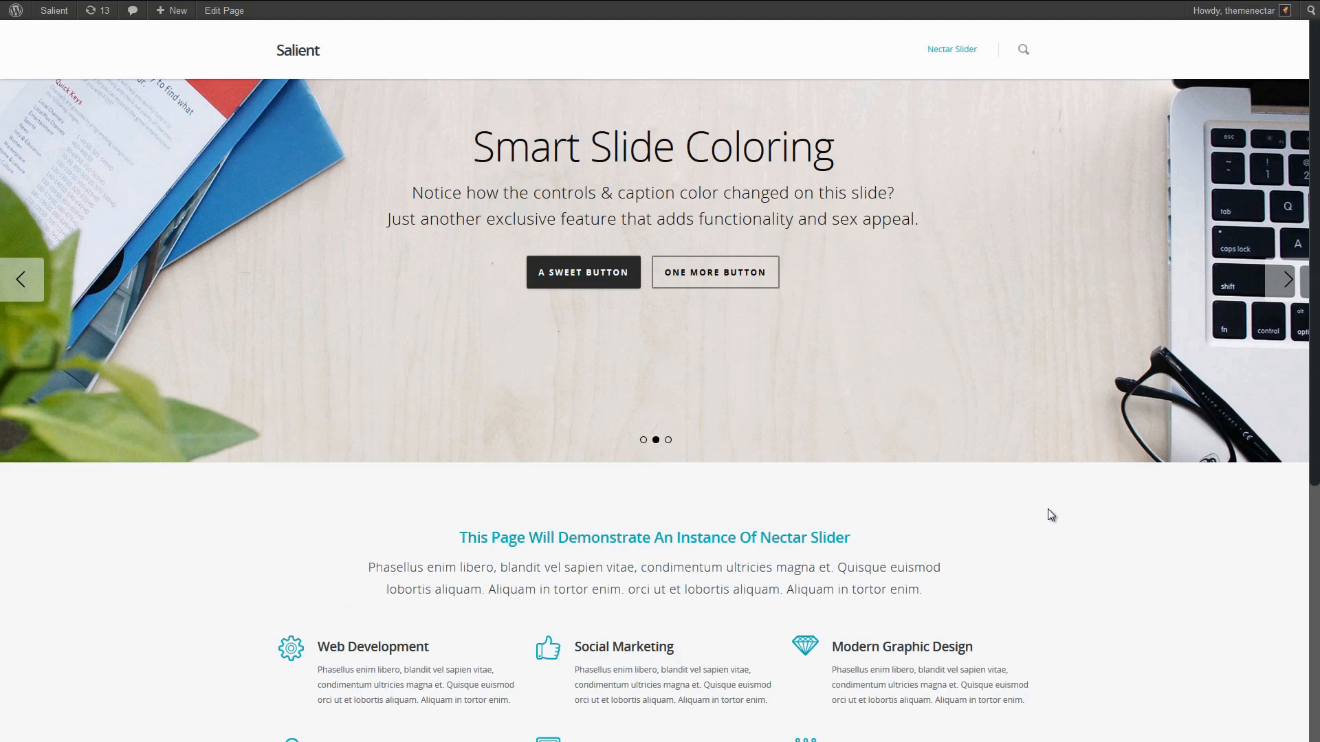
middle_click(1052, 514)
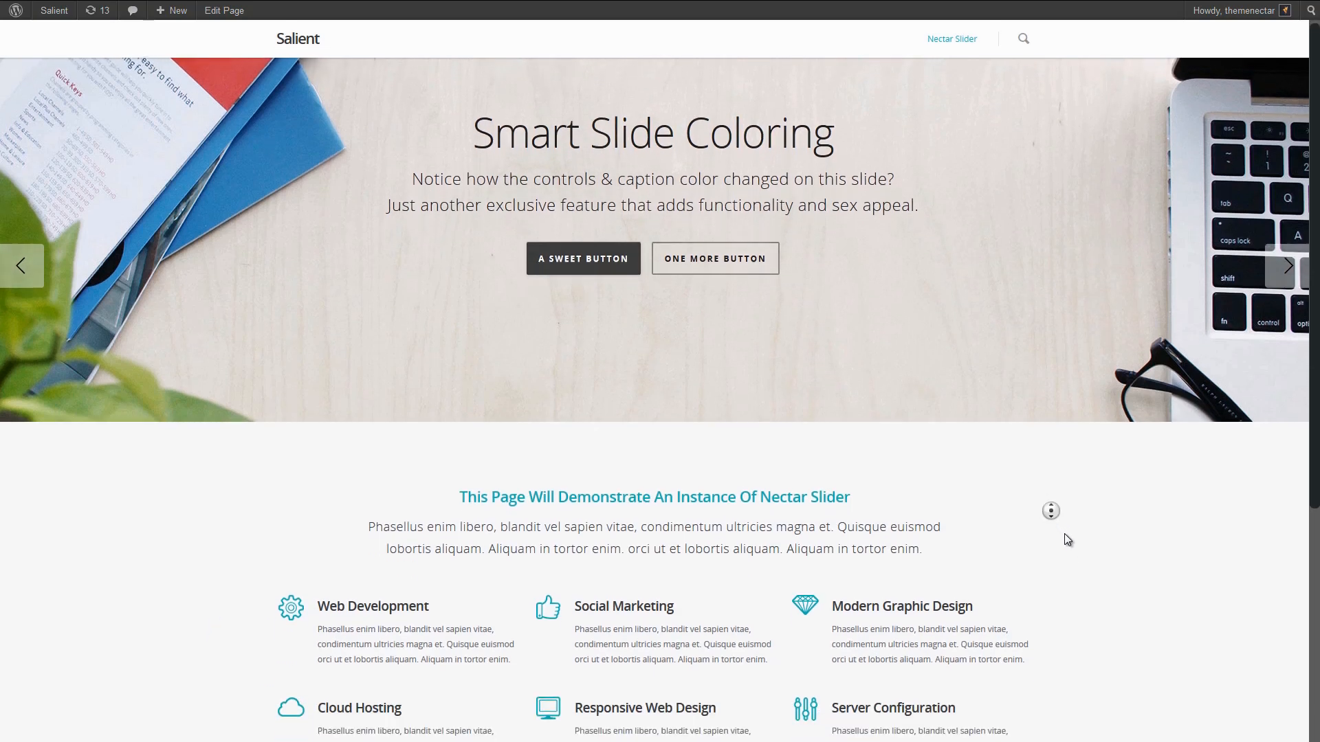
middle_click(1003, 372)
Advance to the captioned viking slide, check its parallax effect, and swipe back to the desk slide.
click(1288, 279)
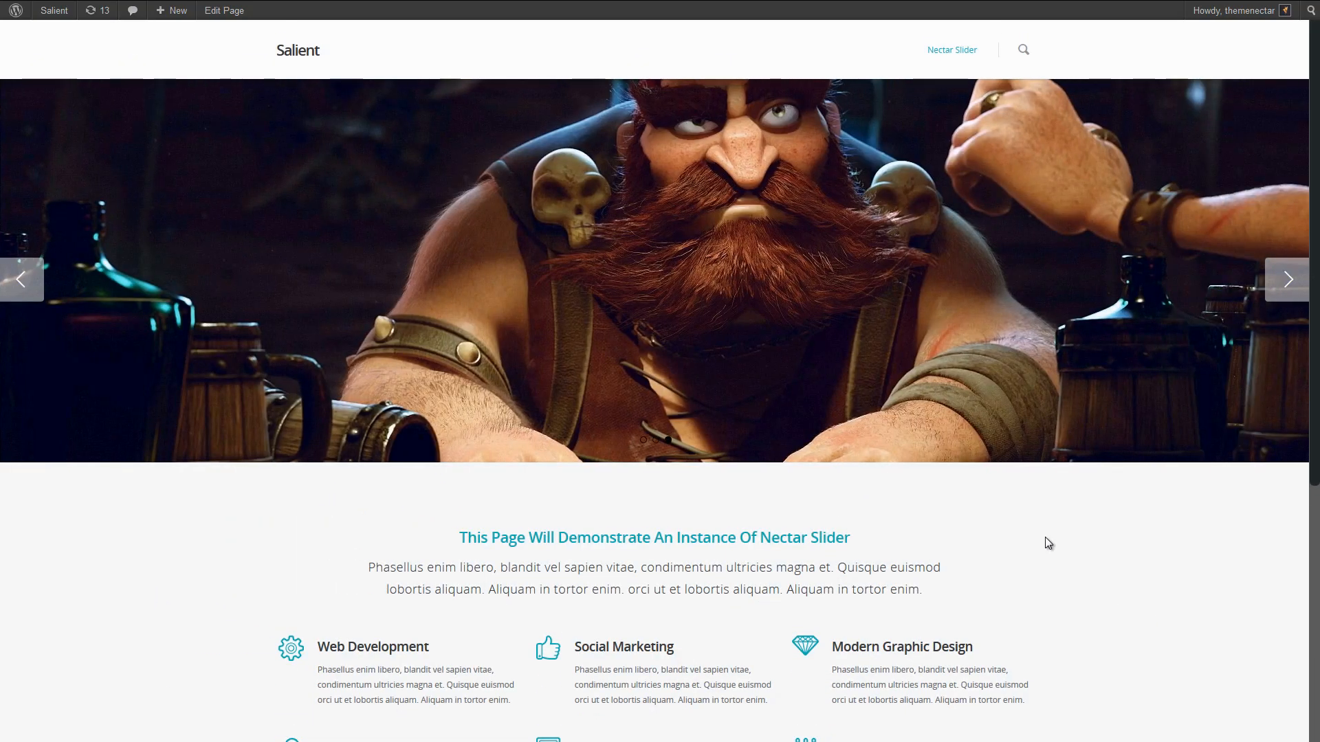
middle_click(1050, 529)
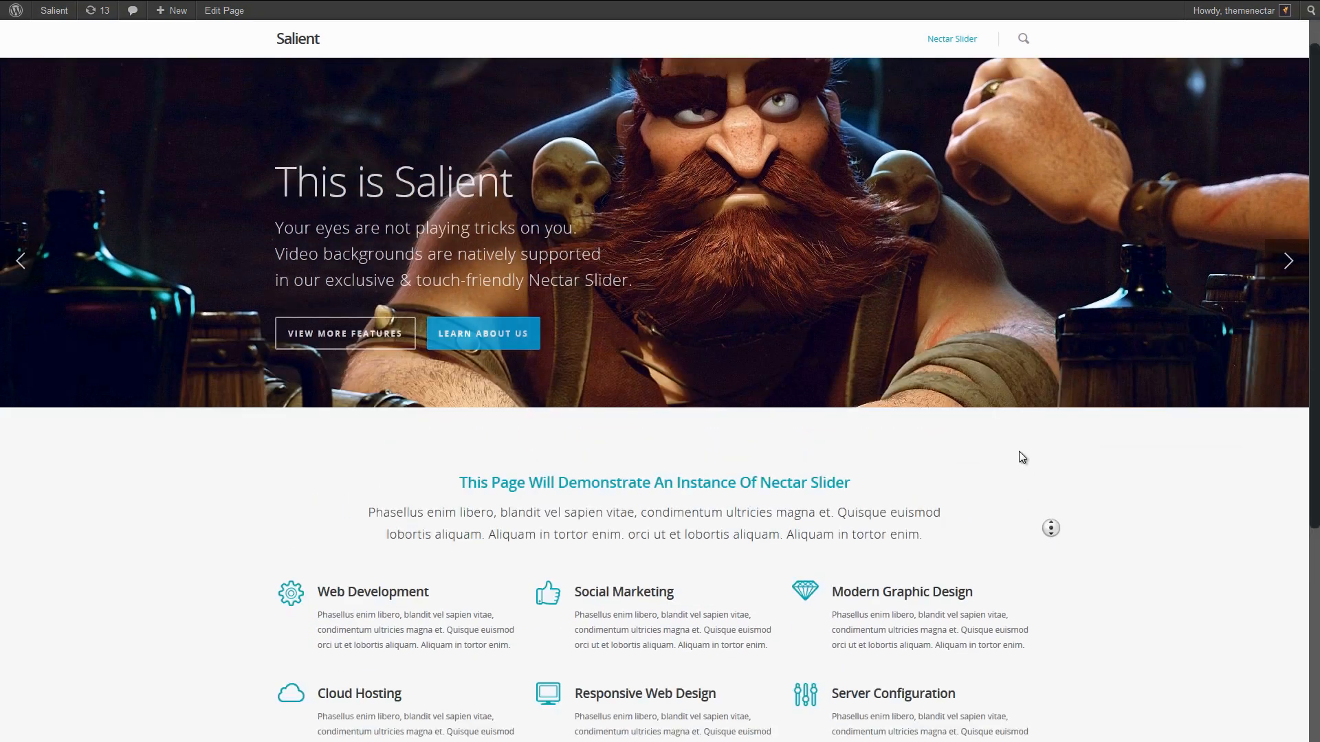
middle_click(1013, 444)
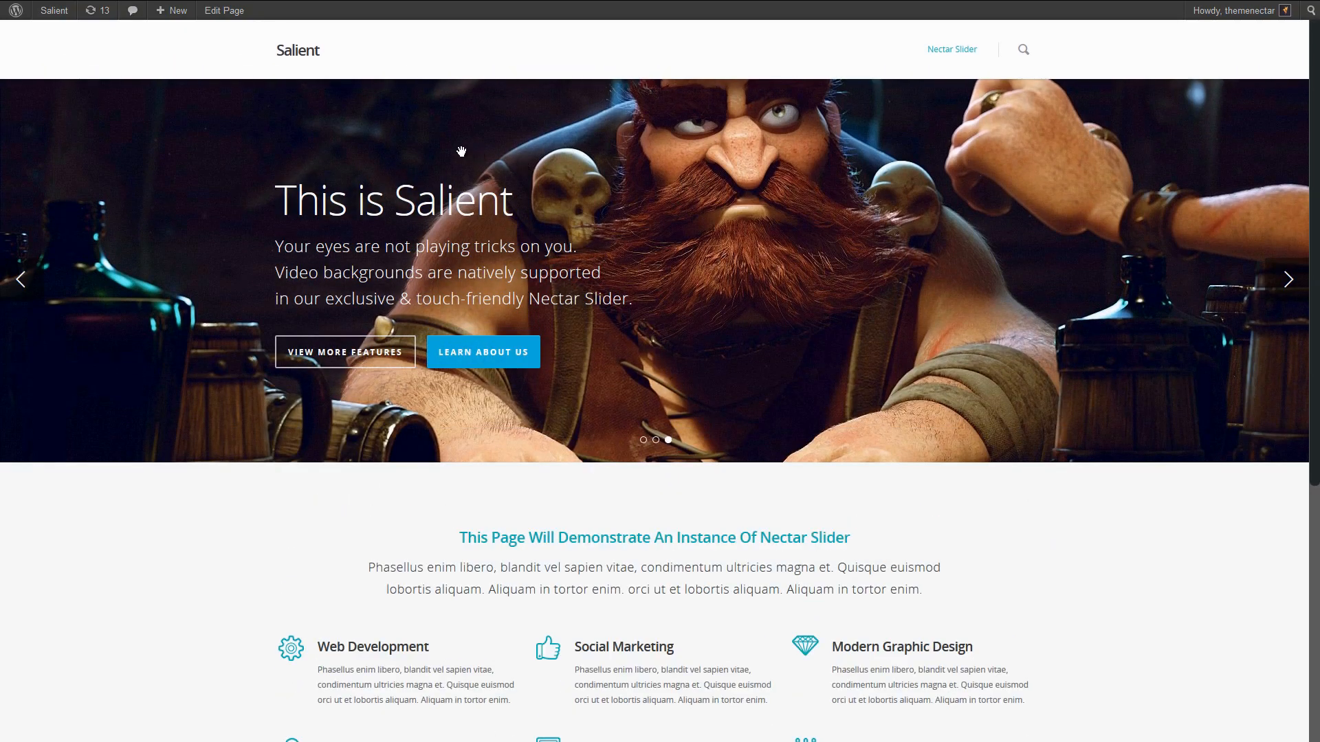
drag(460, 151, 989, 148)
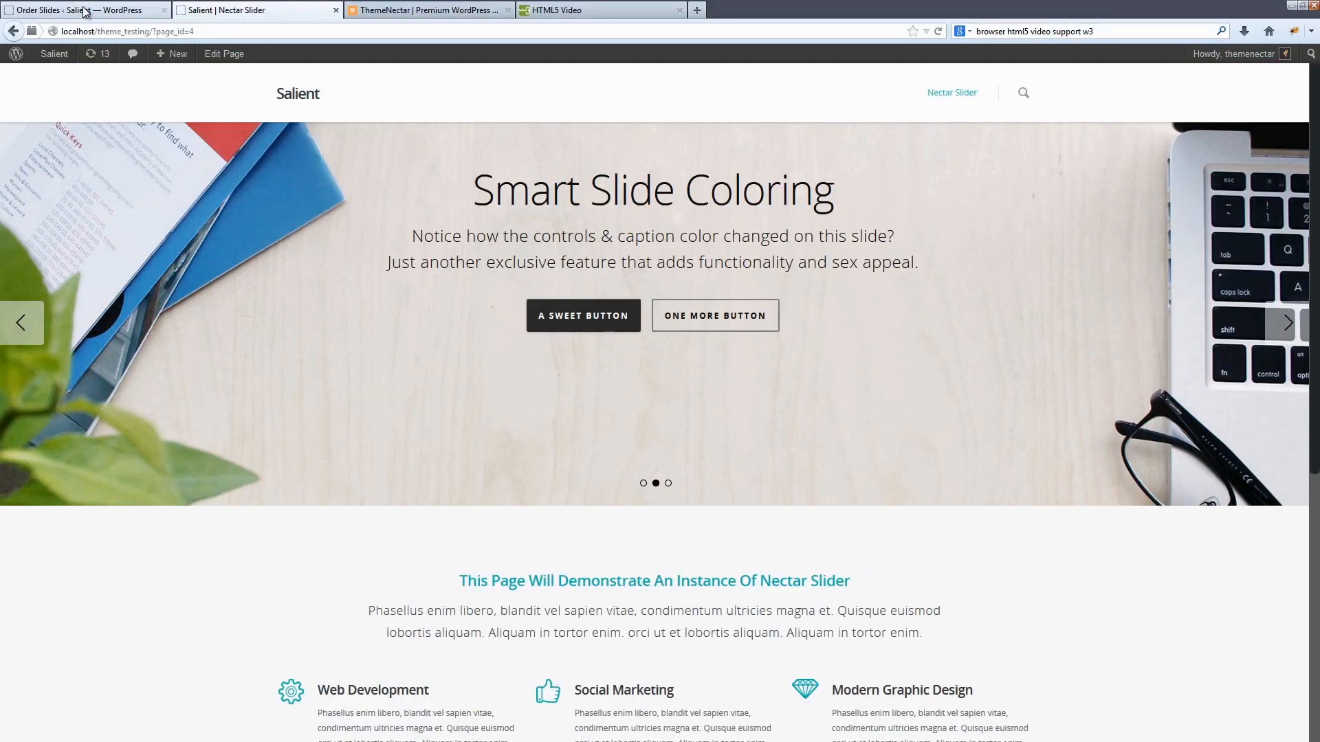
Open the Smart Slide Coloring slide for editing, set its extra class name to "static", and update it.
click(82, 11)
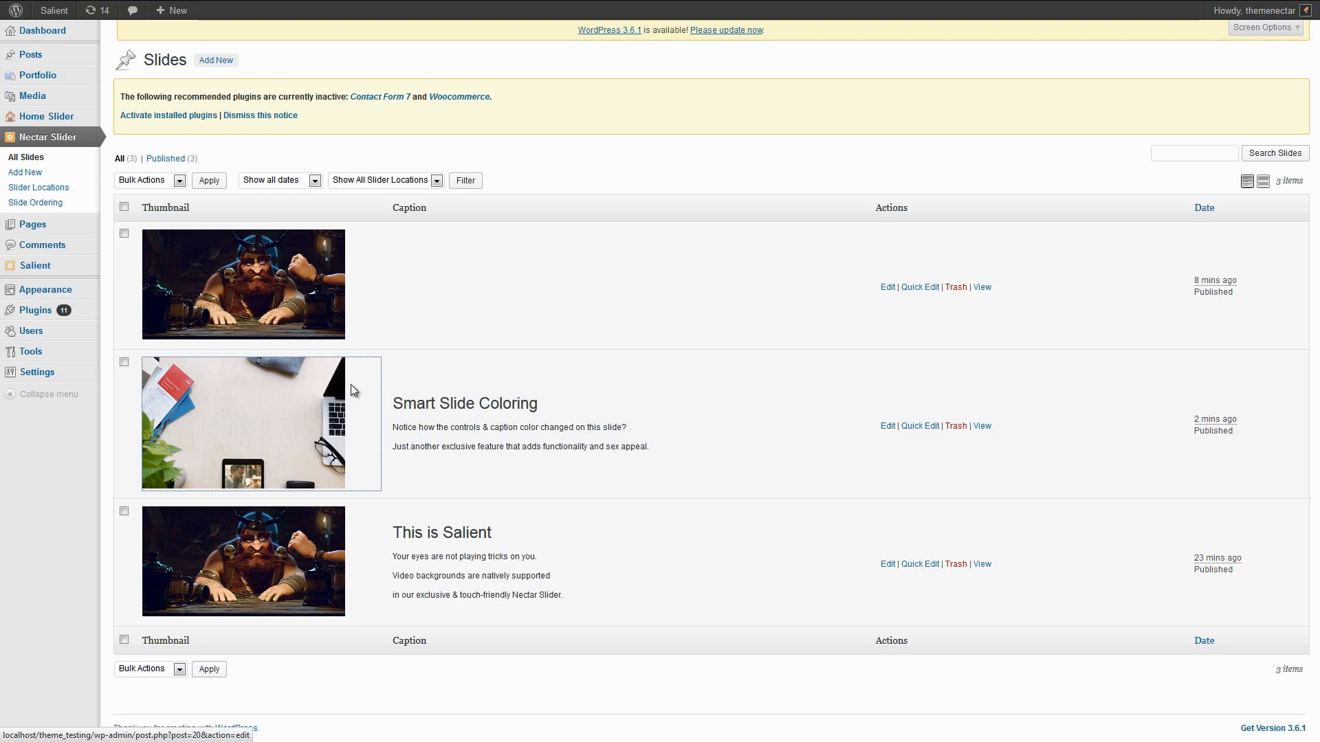
click(350, 385)
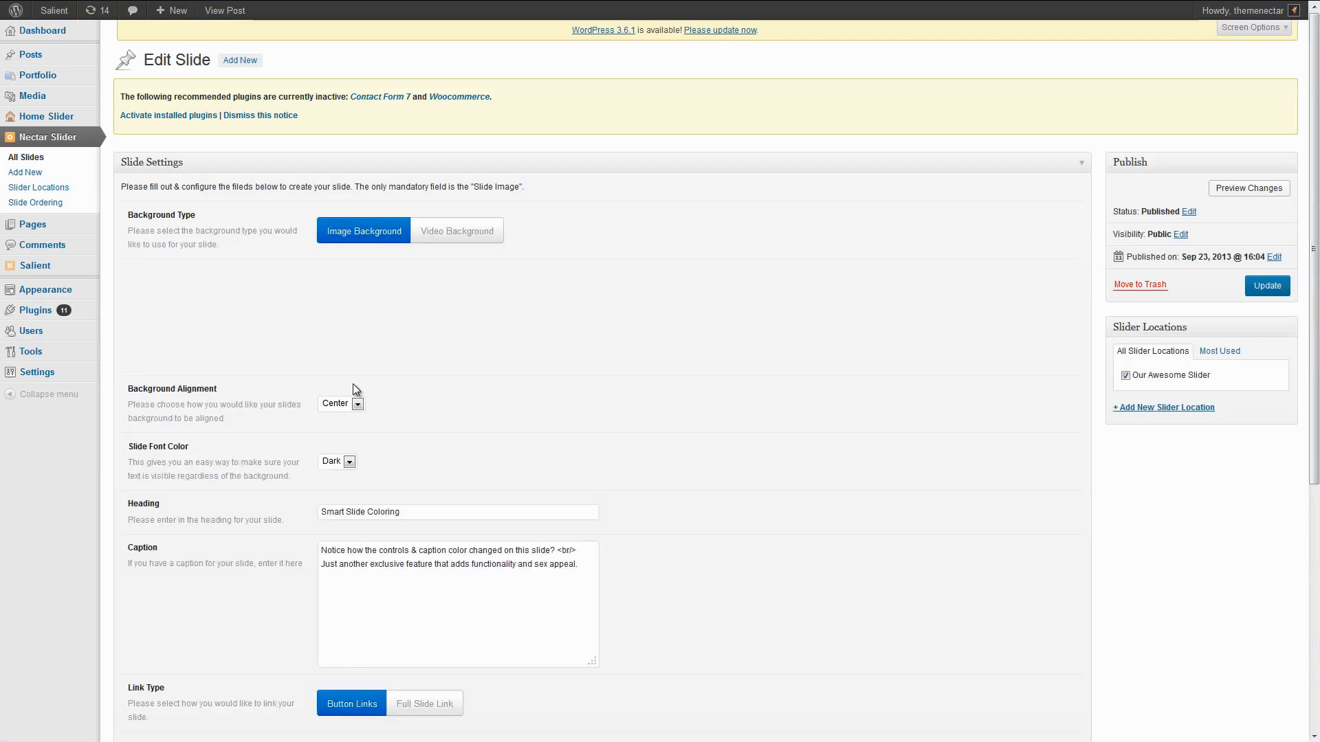
scroll(352, 384, down, 5)
click(344, 646)
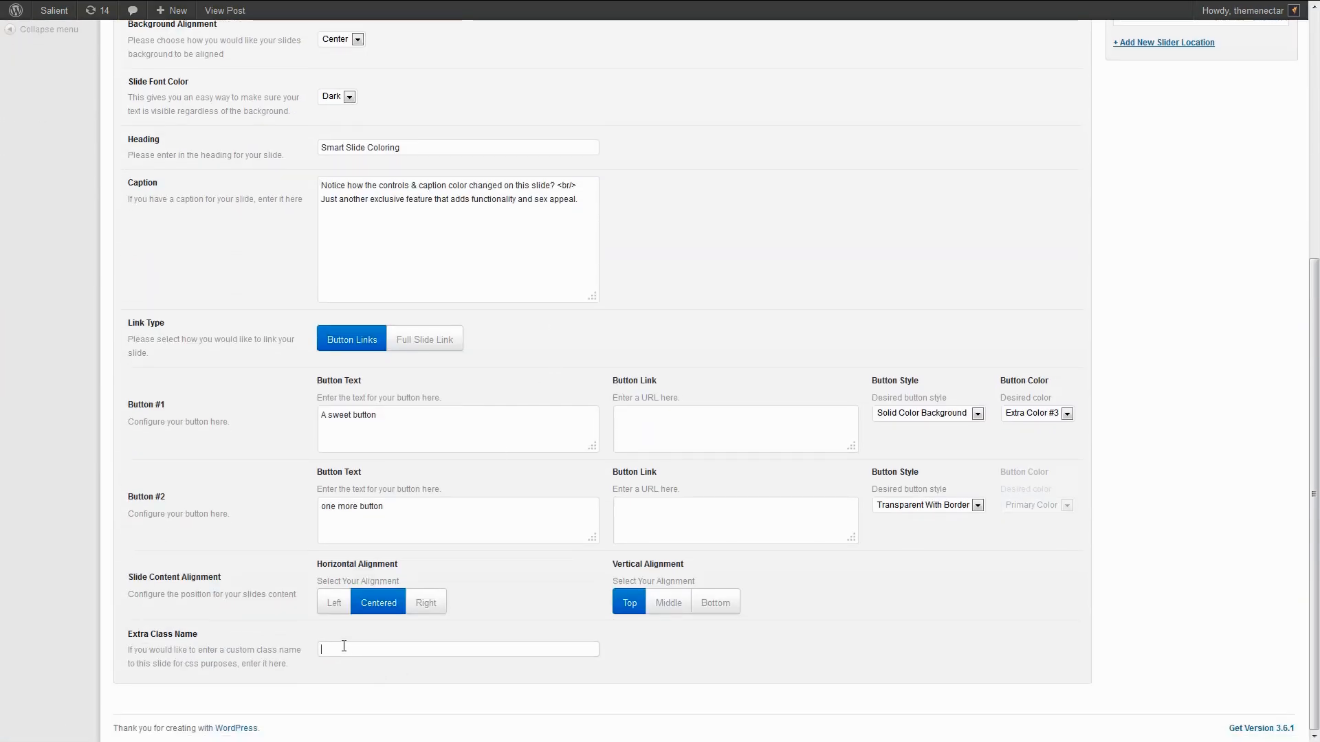
text(static)
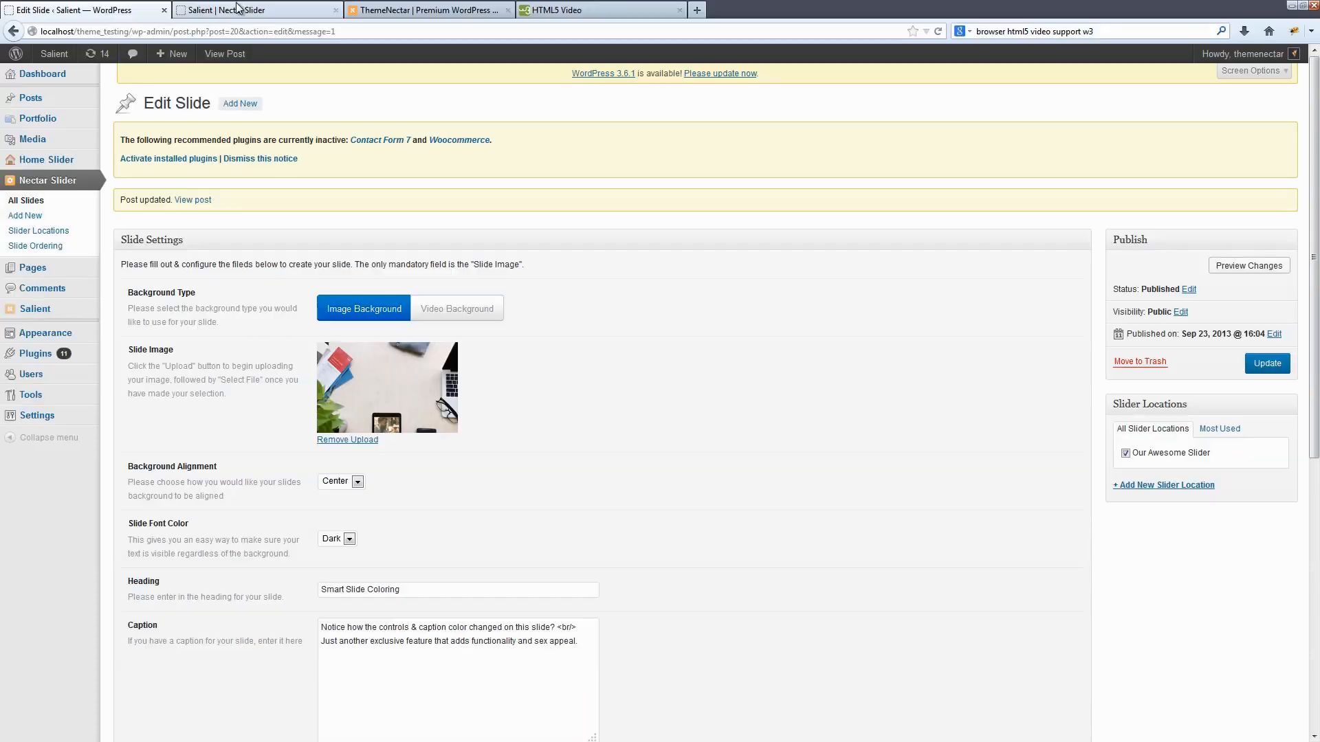
Reload the live Nectar Slider page and check how the desk slide behaves as the page scrolls.
click(238, 11)
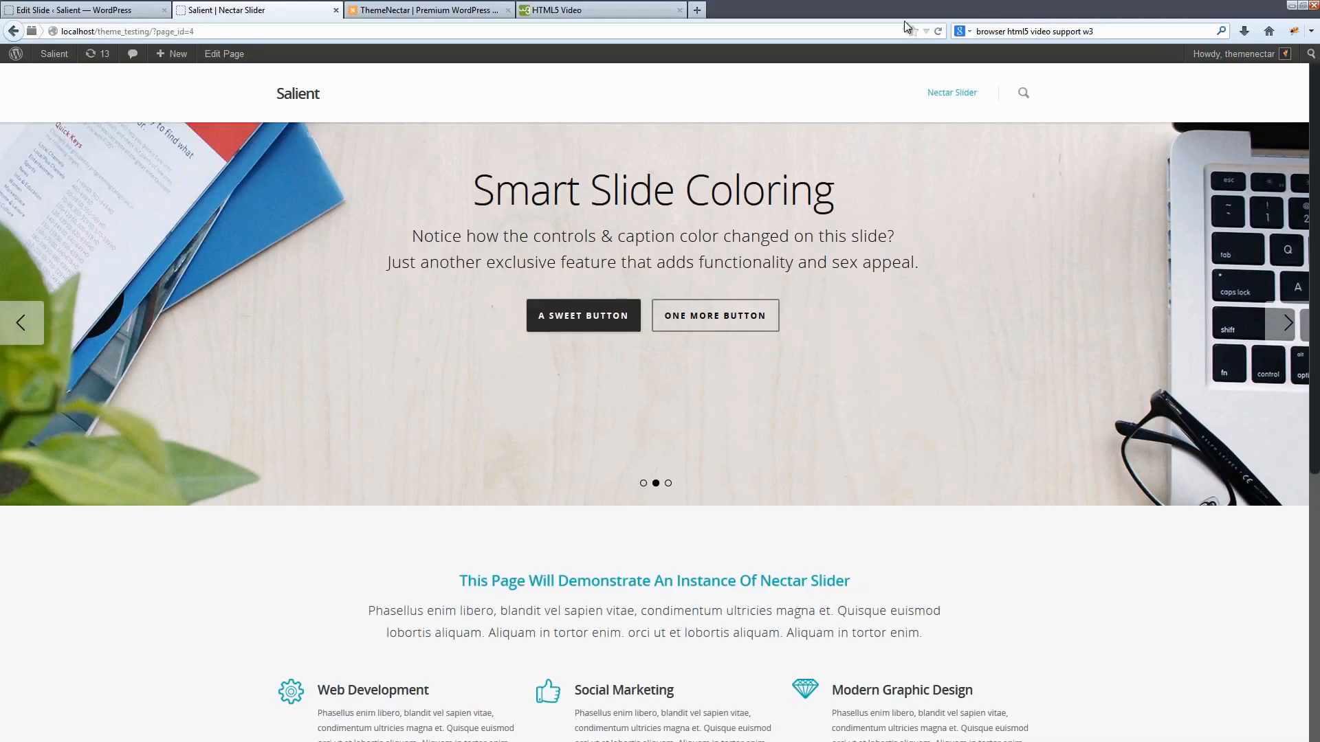
click(937, 31)
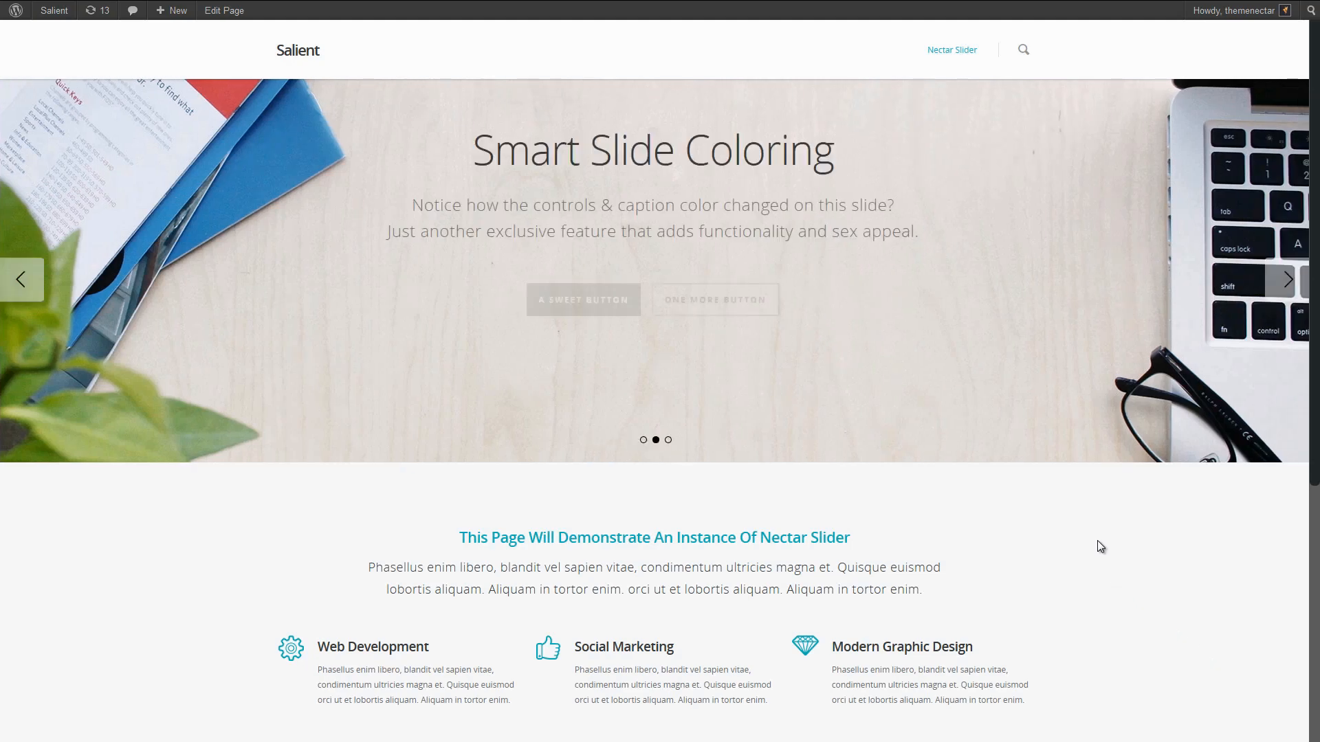
middle_click(1096, 540)
middle_click(1065, 580)
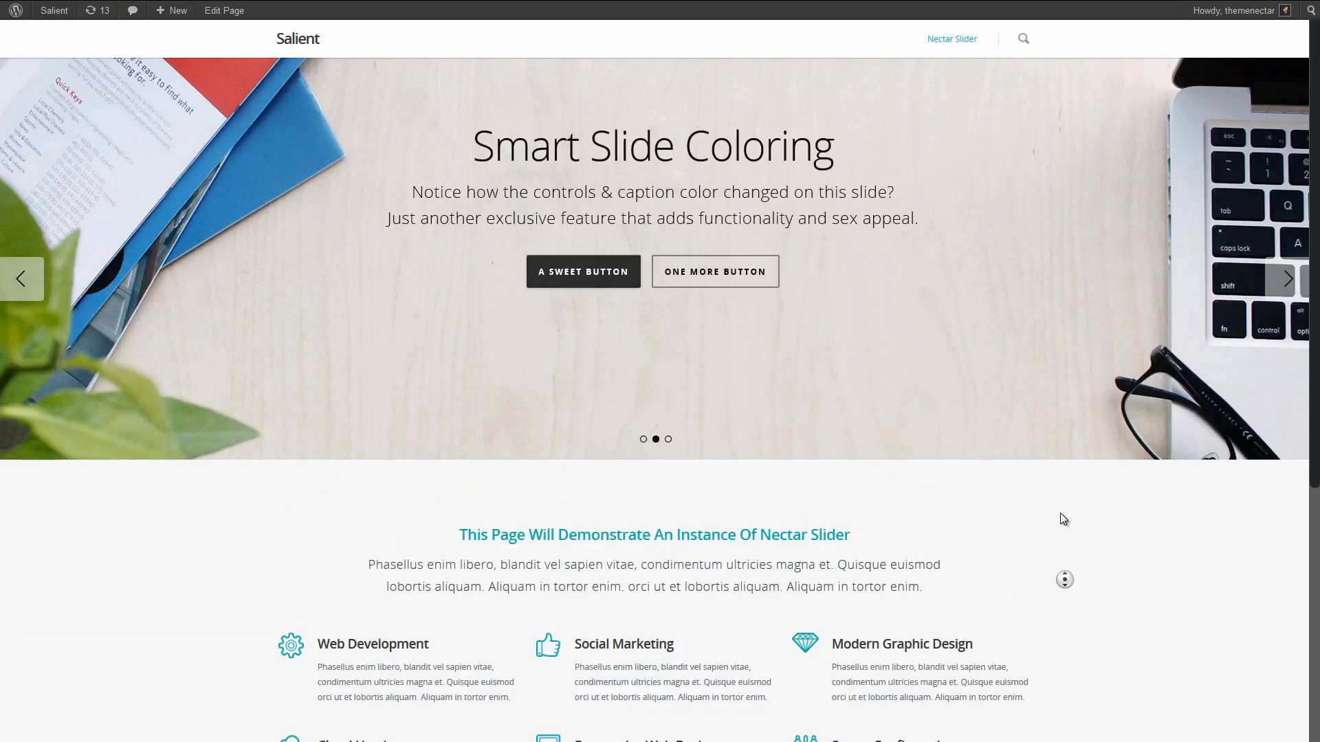
middle_click(1059, 525)
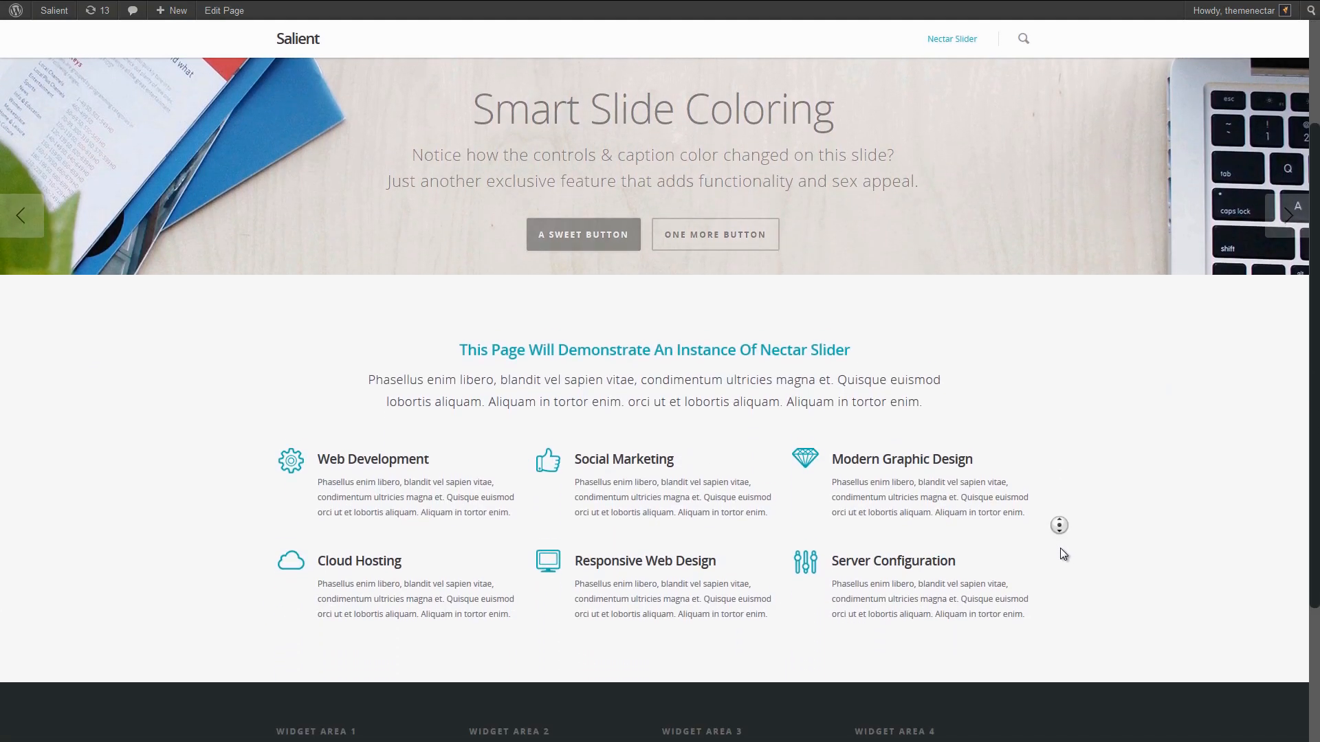
middle_click(910, 300)
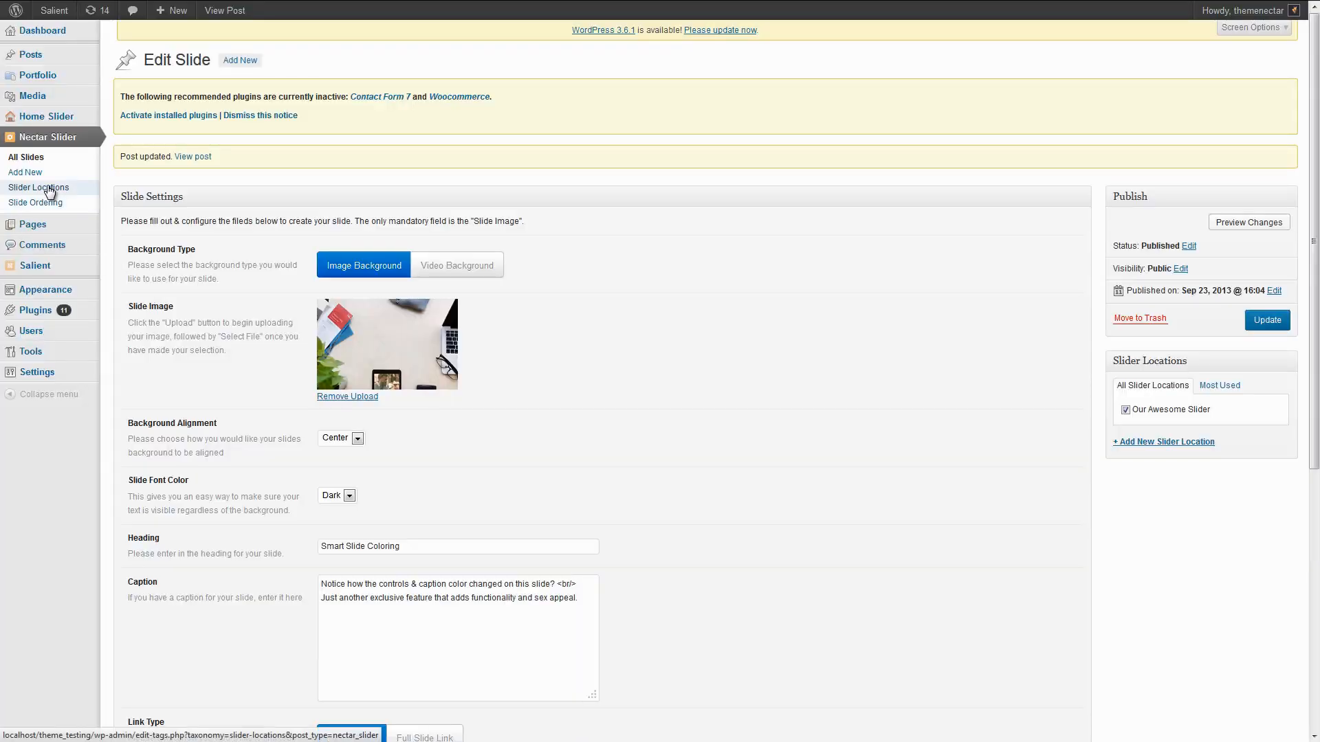
Add a new slider location named "Coding".
click(49, 191)
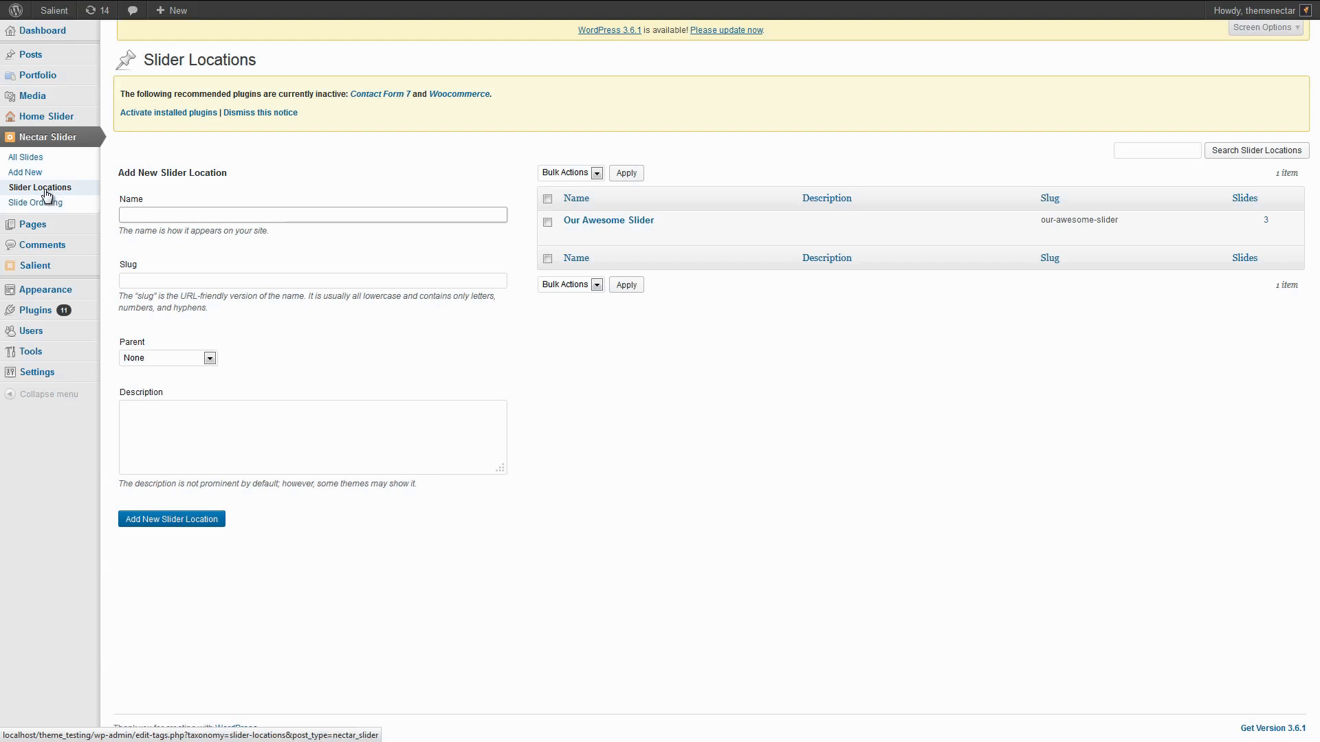
click(174, 212)
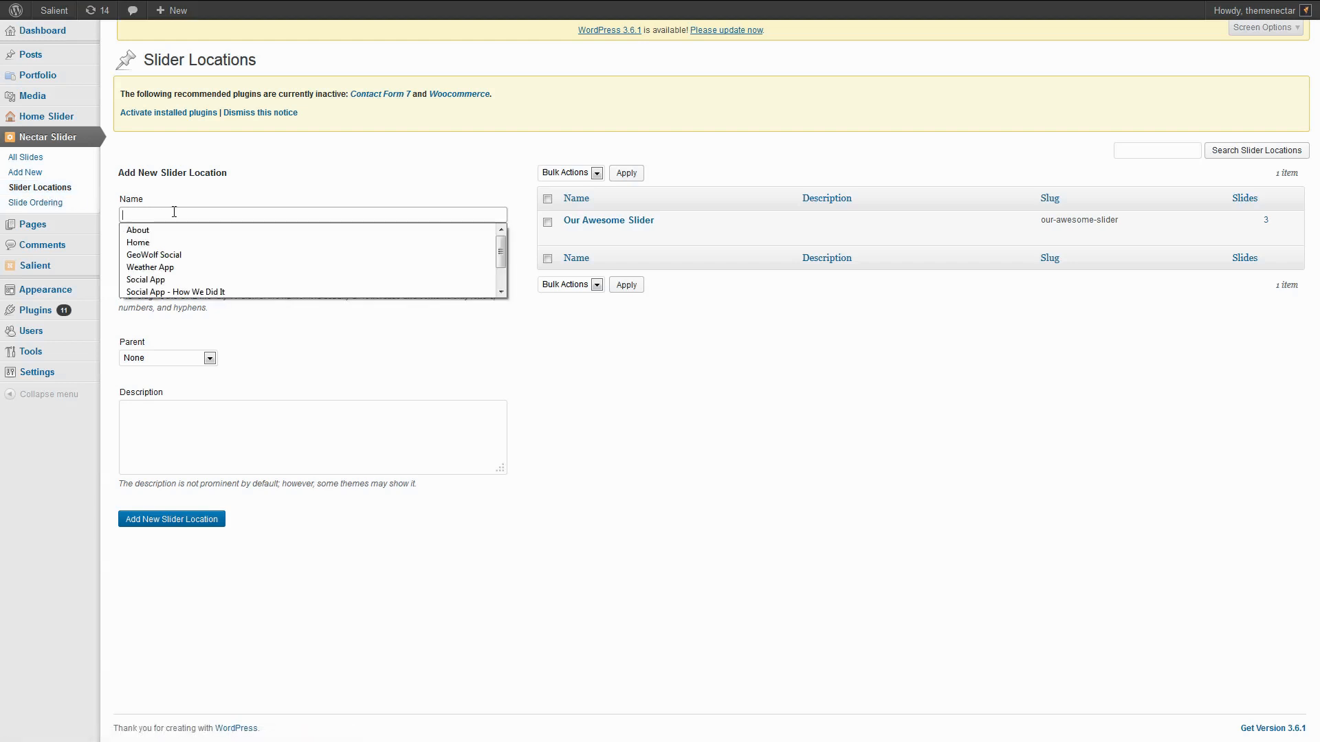
text(Coding)
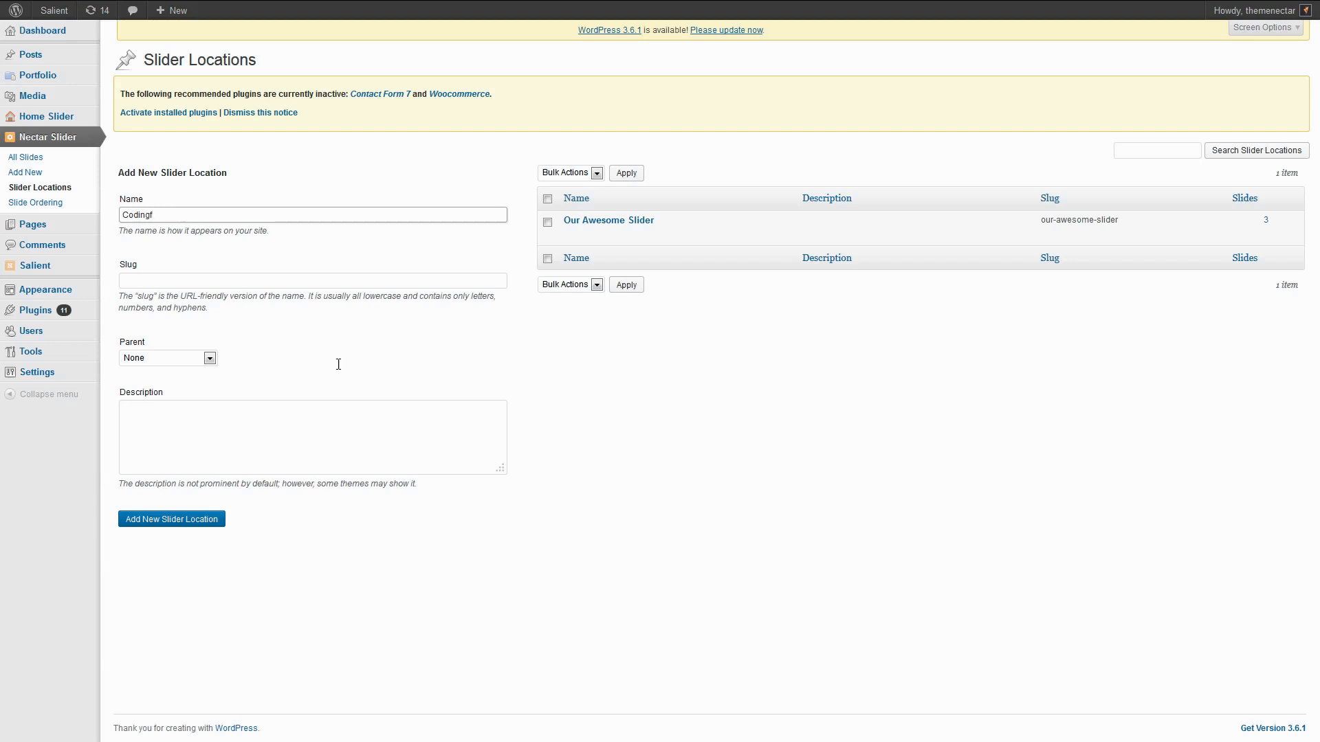
click(162, 517)
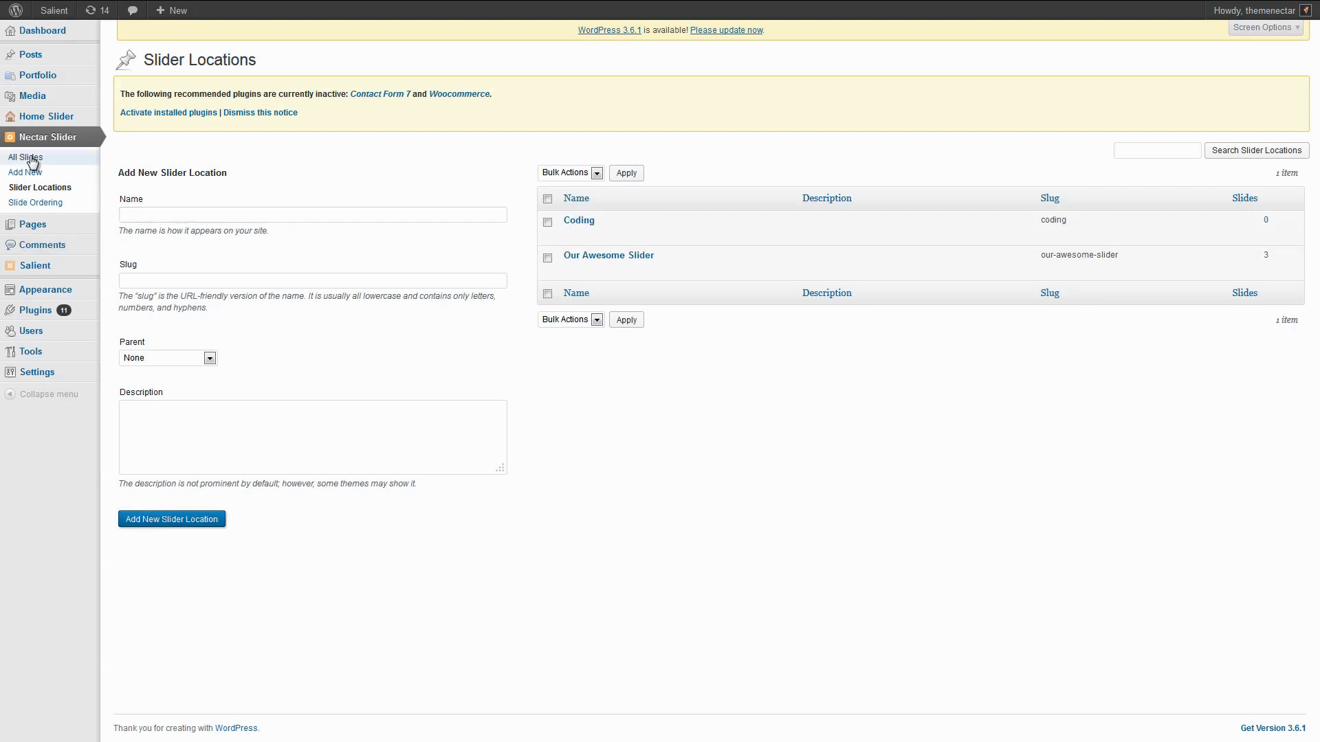
Start a new slide assigned to the Coding location and set its background type to Video Background.
click(73, 165)
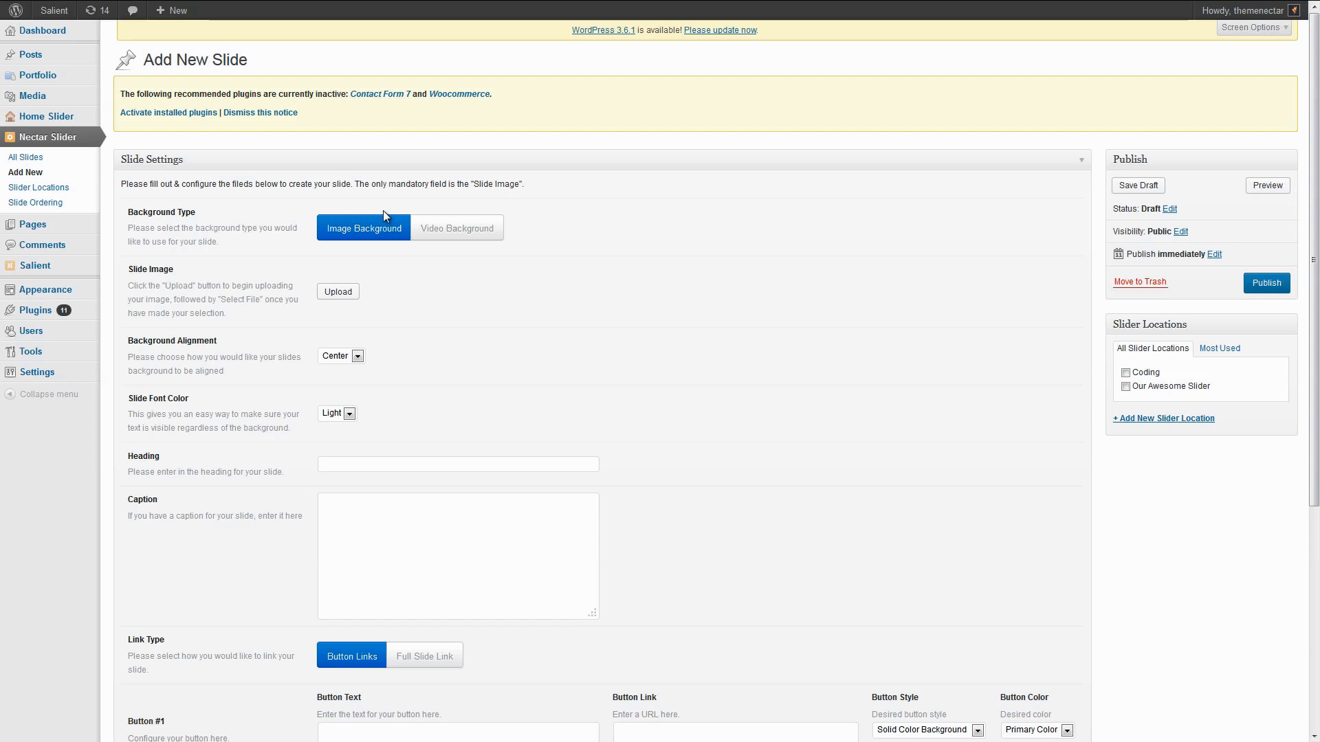
click(1125, 373)
scroll(1160, 550, down, 2)
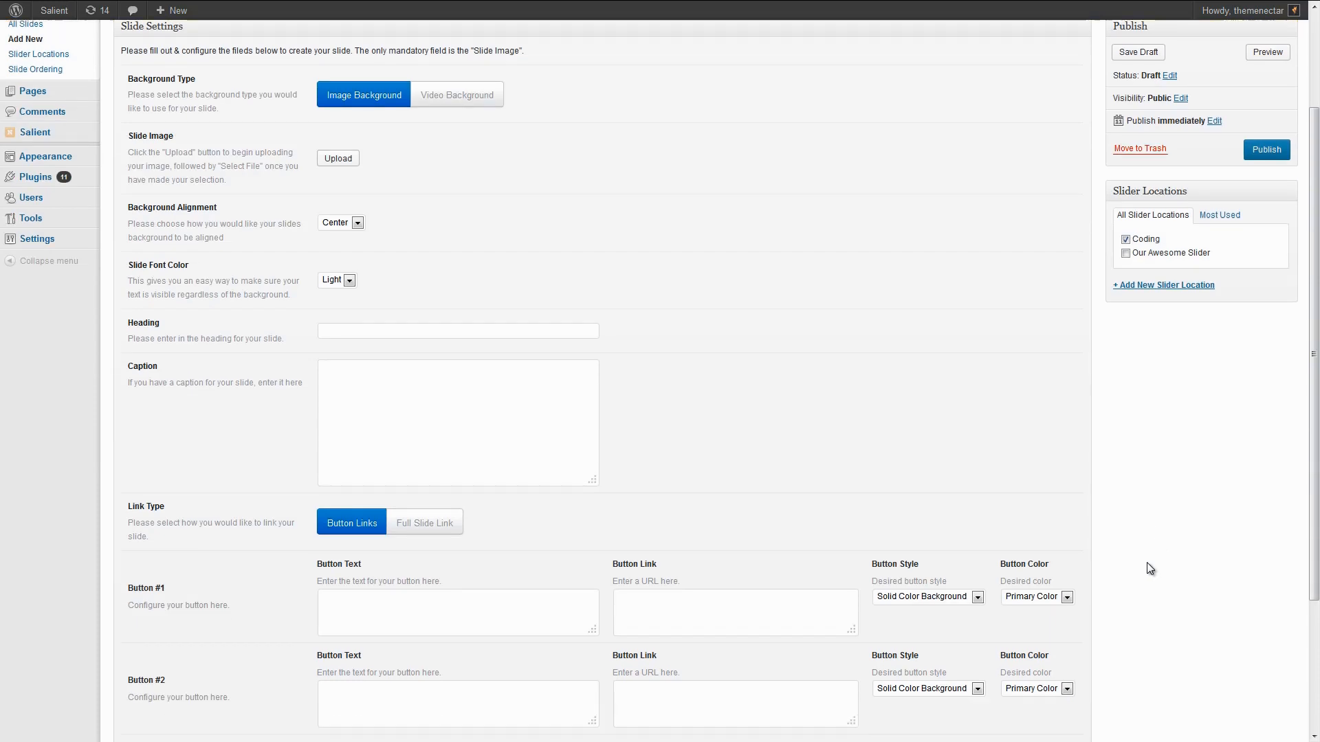
click(455, 103)
Upload coding.webm from the tutorial folder and select it as the slide's WebM video.
click(363, 211)
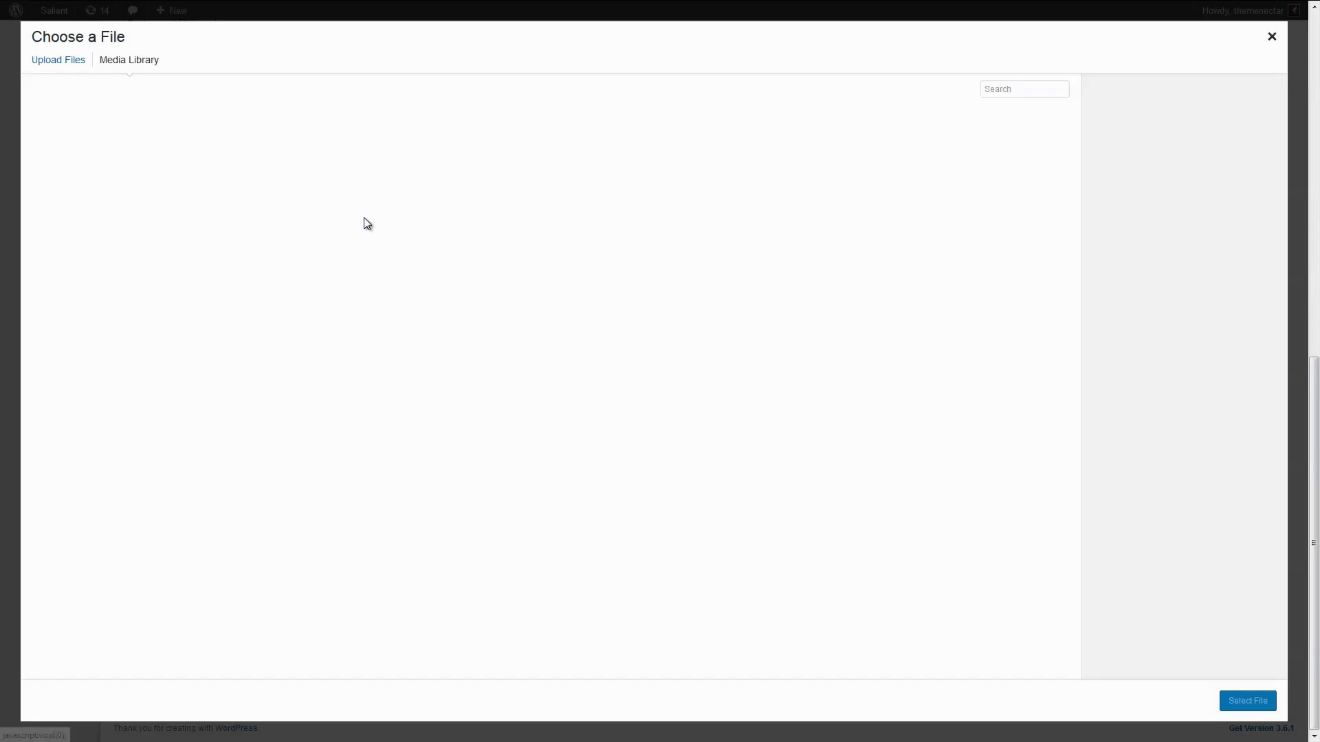
click(58, 60)
click(640, 353)
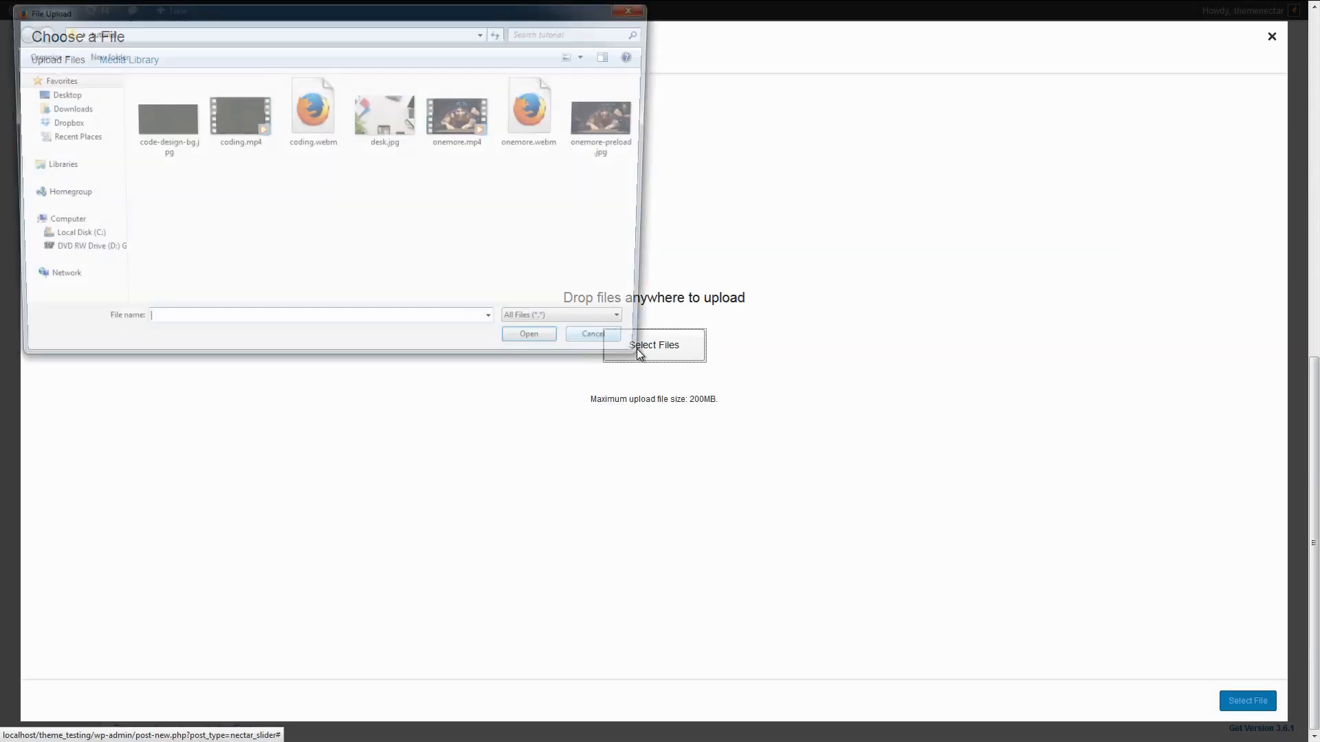
double_click(306, 129)
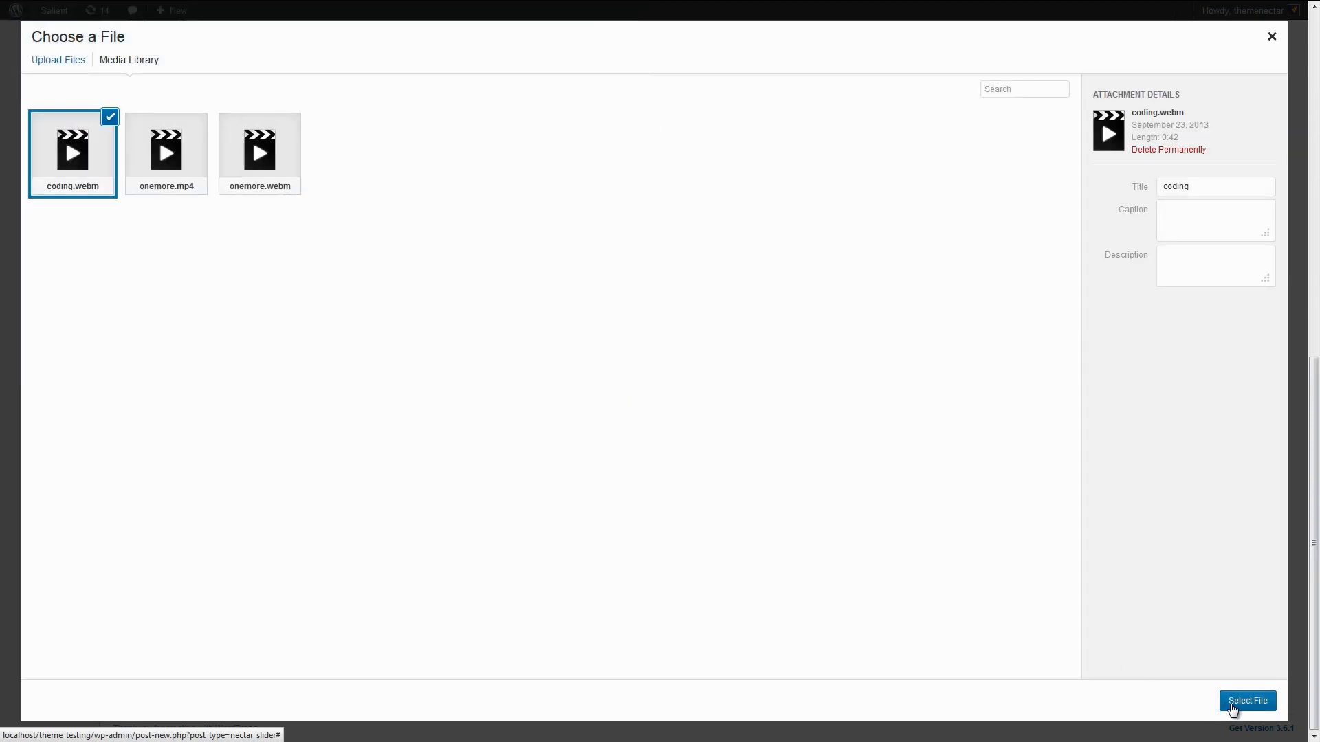
click(1233, 710)
Upload coding.mp4 from the tutorial folder and select it as the slide's MP4 video.
click(368, 310)
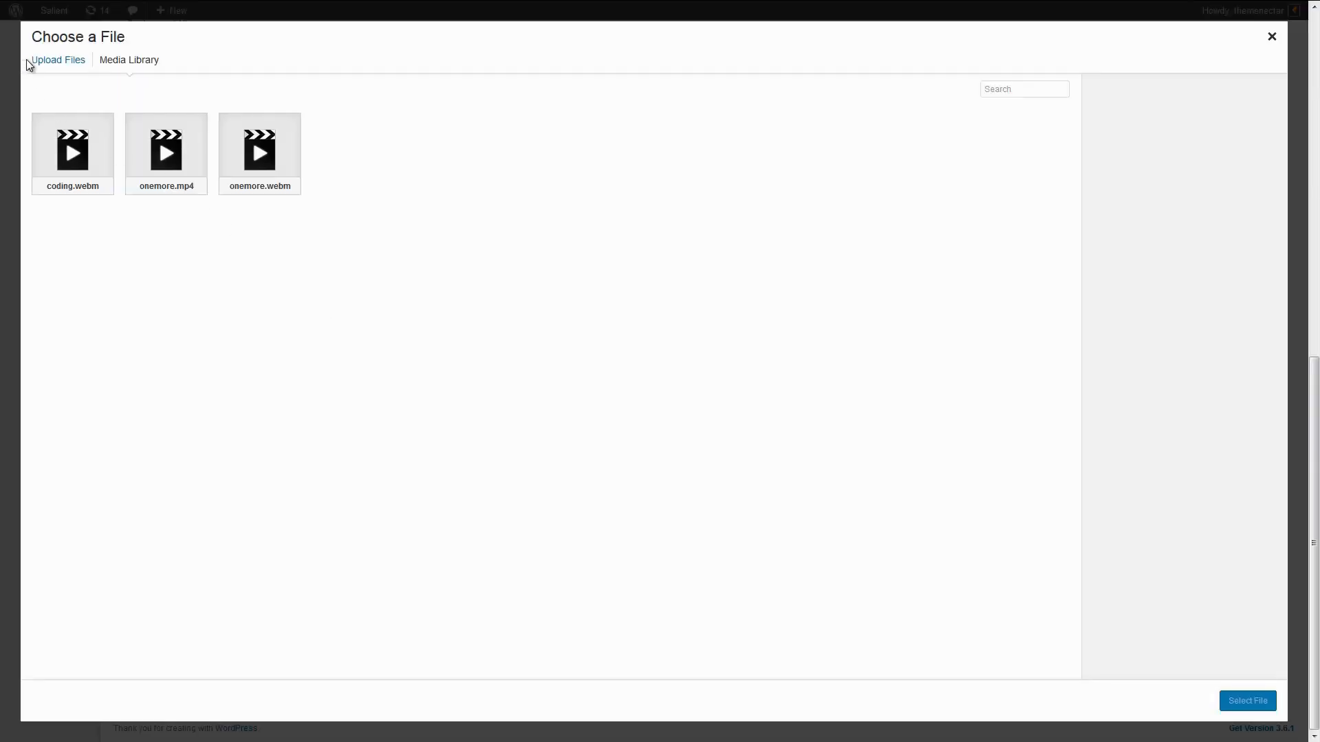
click(33, 60)
click(610, 348)
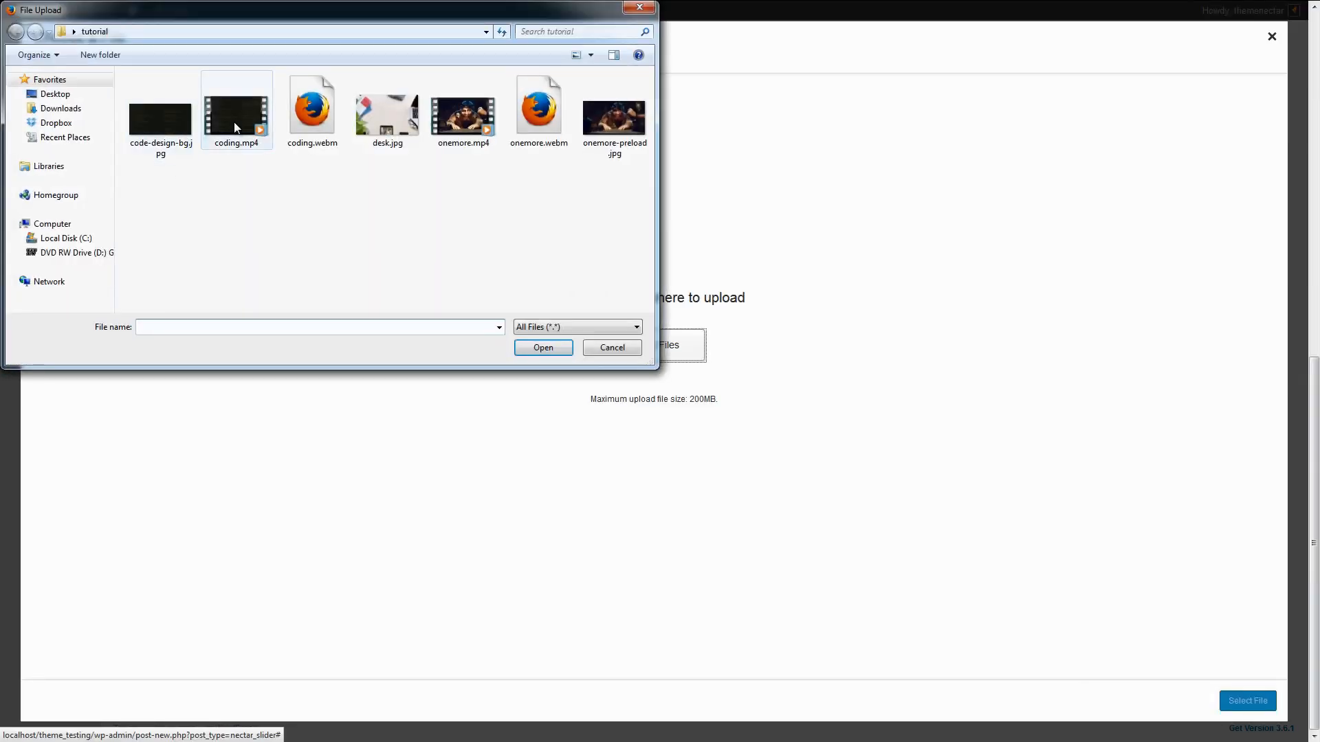
double_click(235, 127)
click(1248, 701)
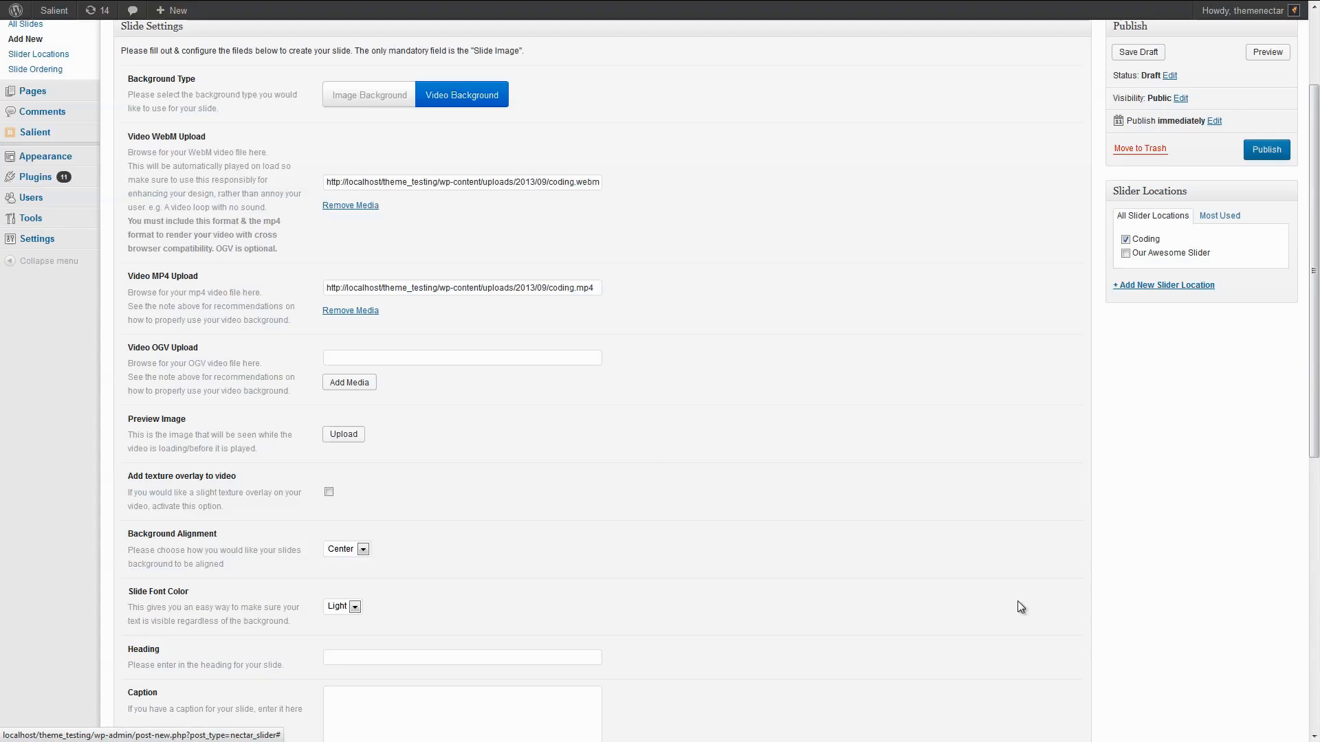
Upload code-design-bg.jpg and select it as the slide's preview image.
click(335, 435)
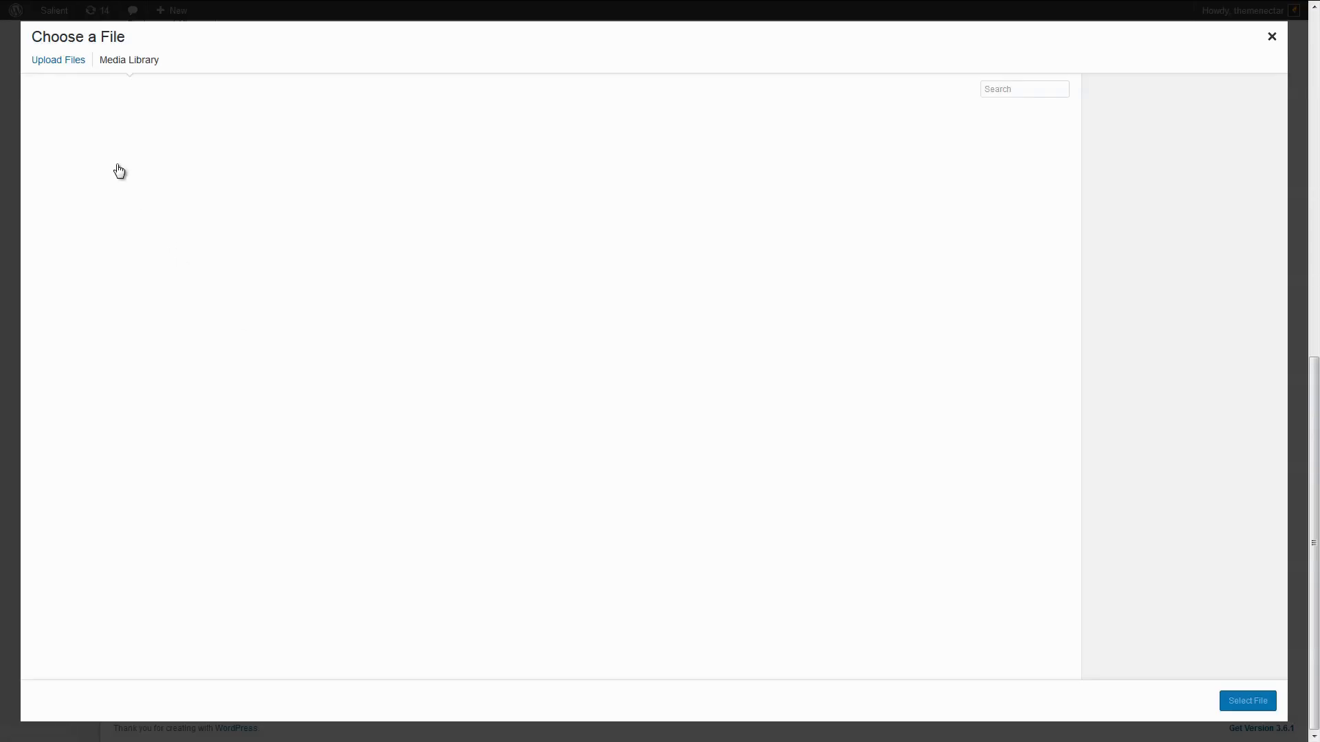
click(47, 67)
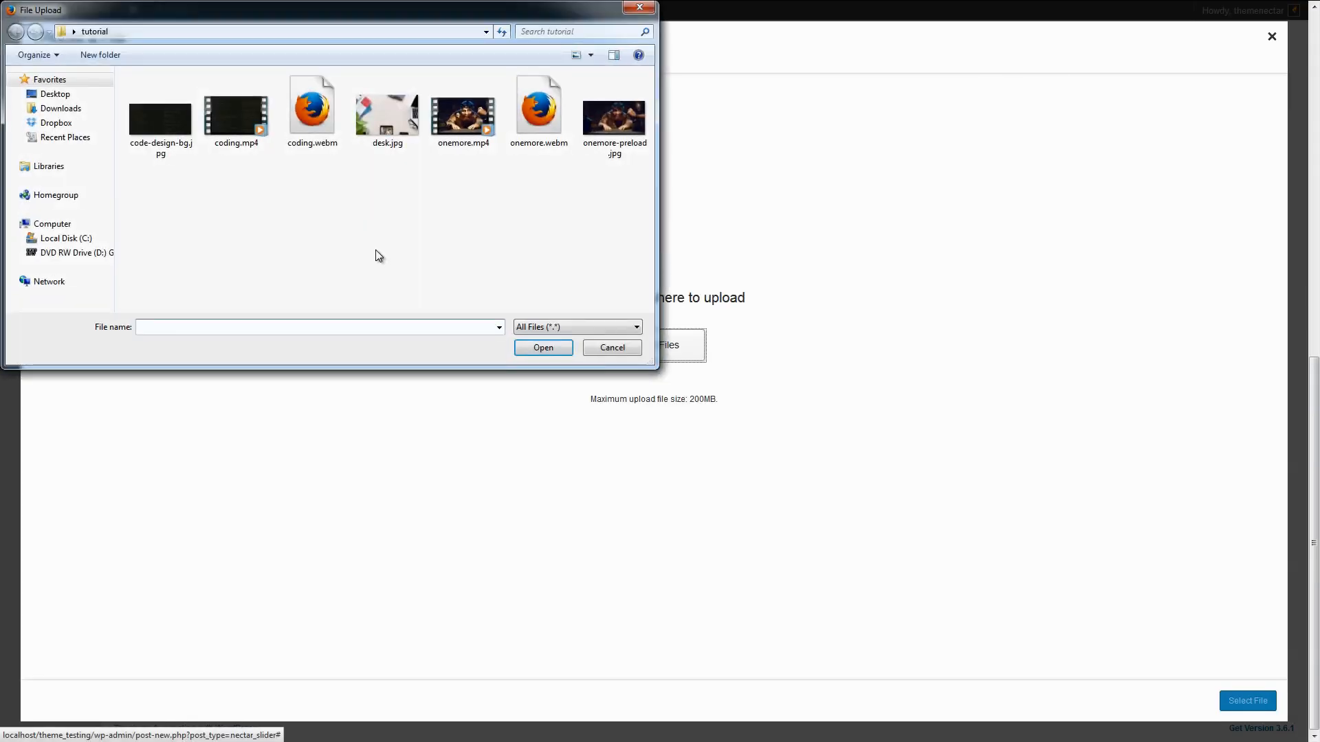
double_click(160, 122)
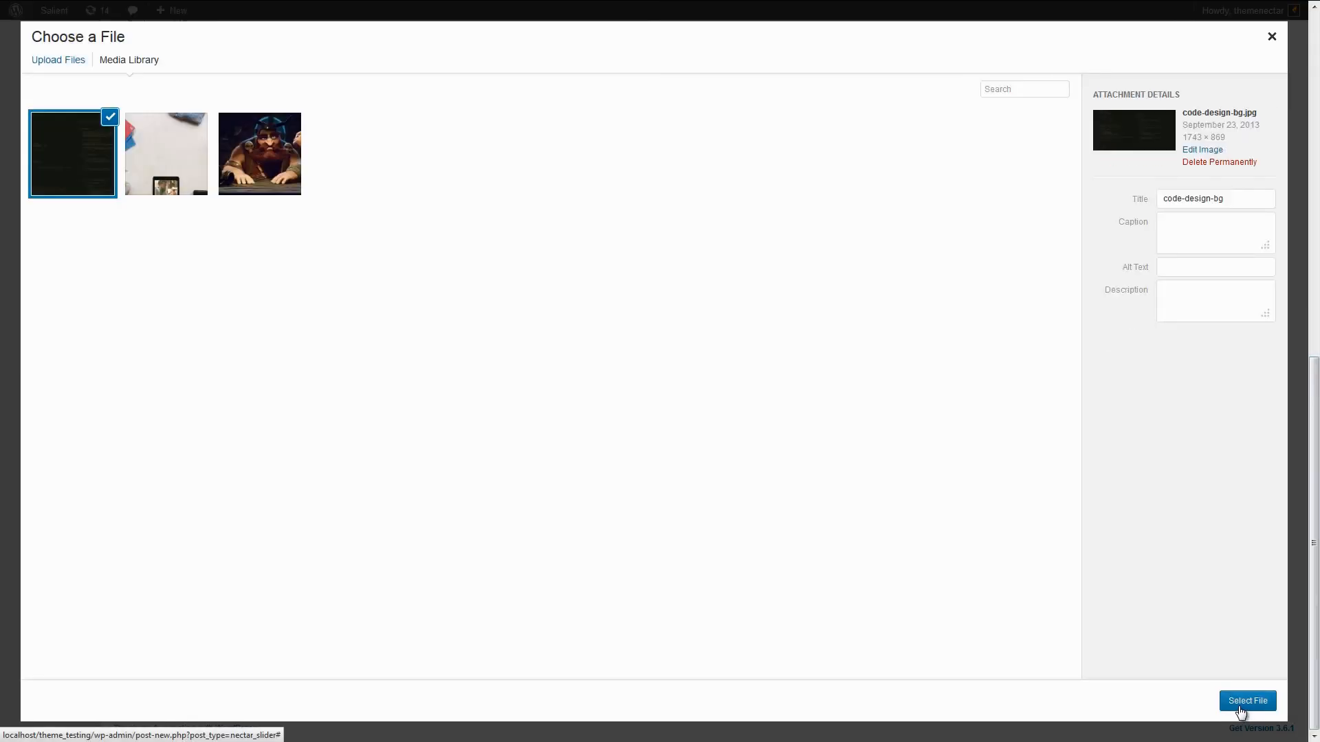
click(1241, 702)
Enter "Coded to Pixel Perfection" as the slide's heading.
scroll(885, 453, down, 3)
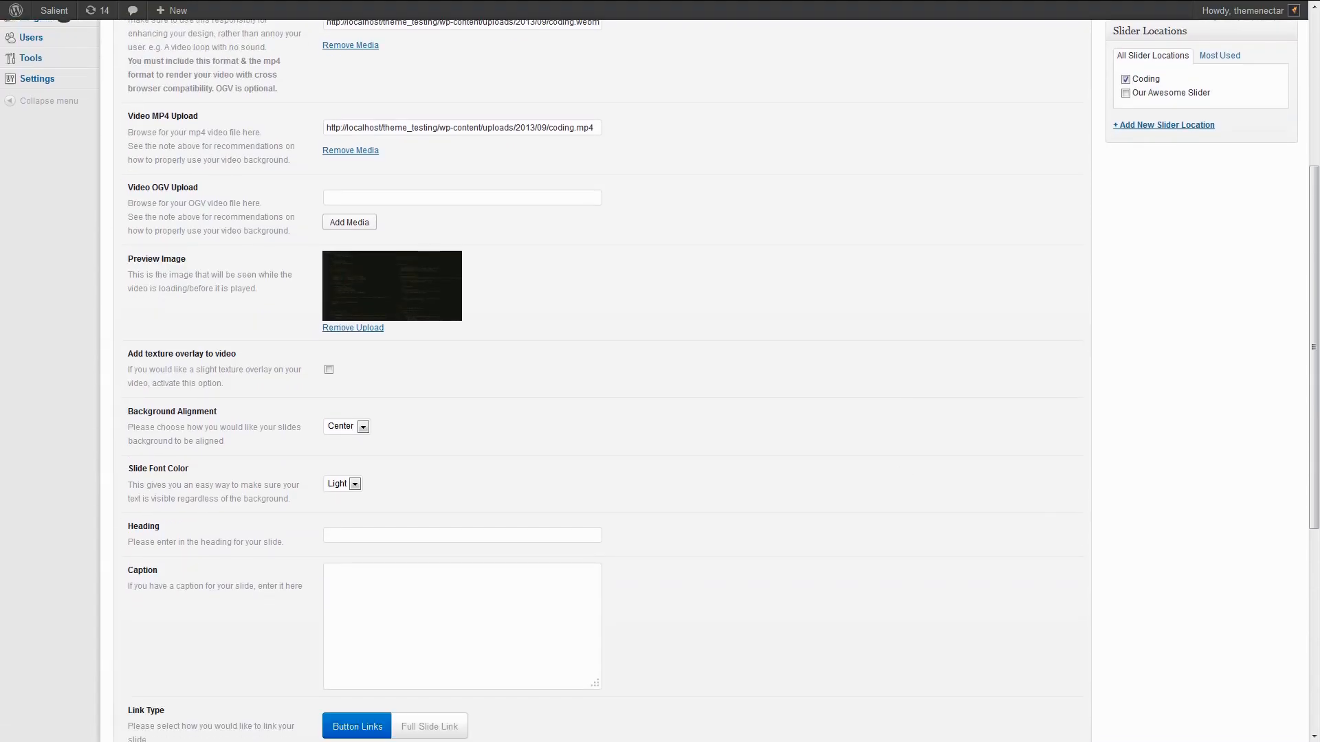
click(405, 539)
text(Coded to Pixel Perfection)
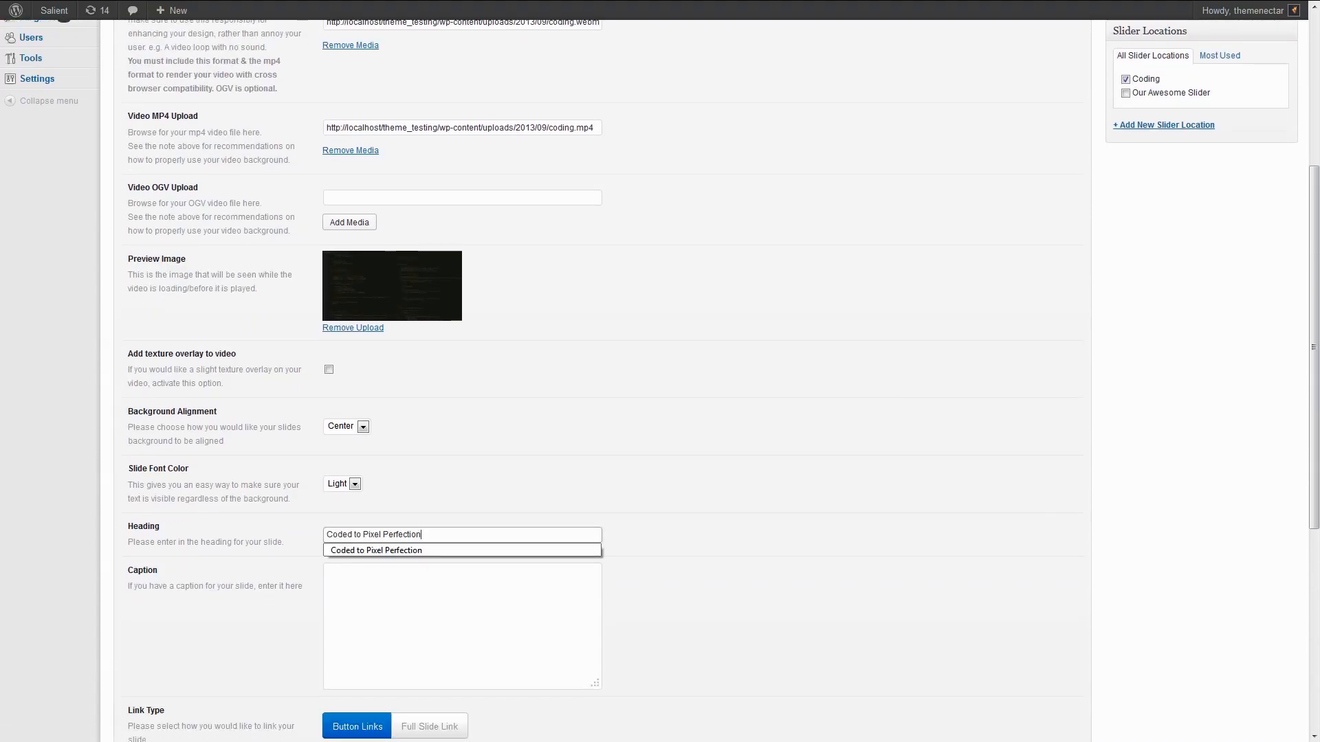
Enter "Are you ready to show off & make some jaws drop?" as the slide's caption.
click(1096, 466)
click(461, 605)
text(Are you ready to show off & make some jaws drop?)
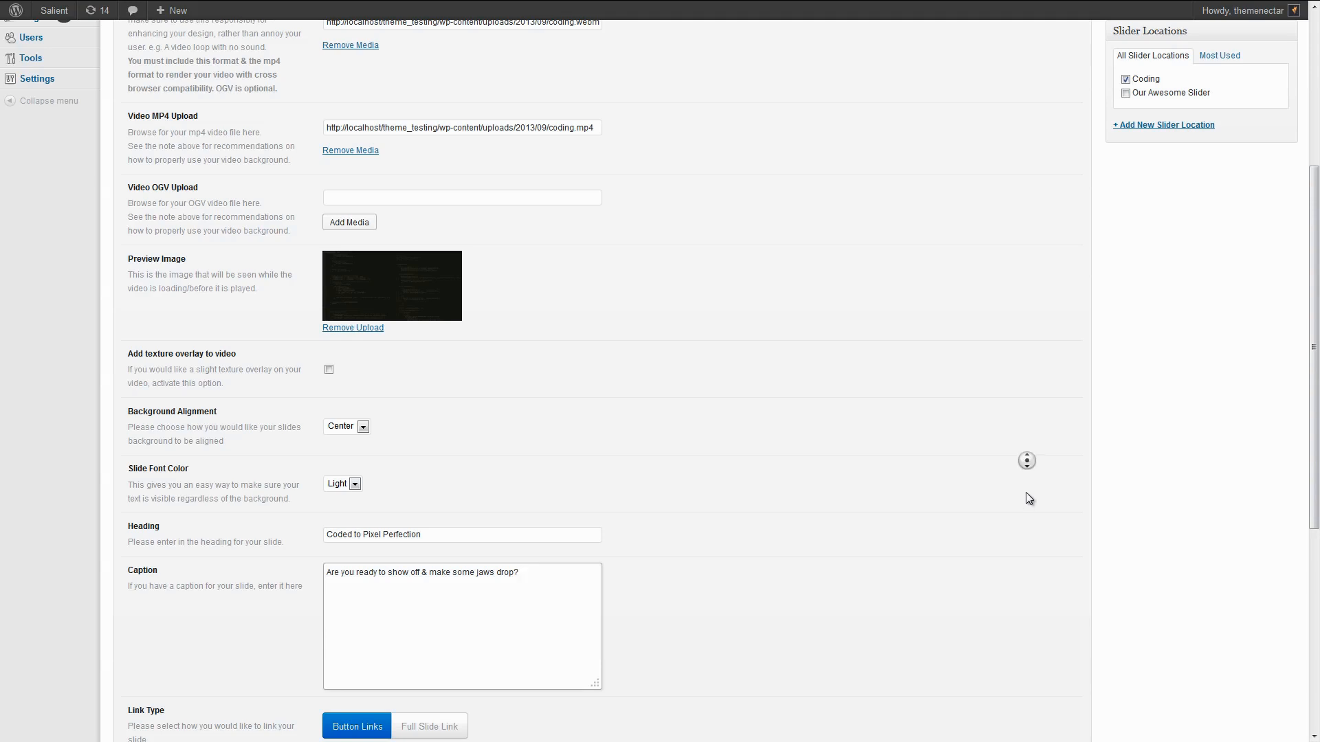
scroll(1029, 498, down, 3)
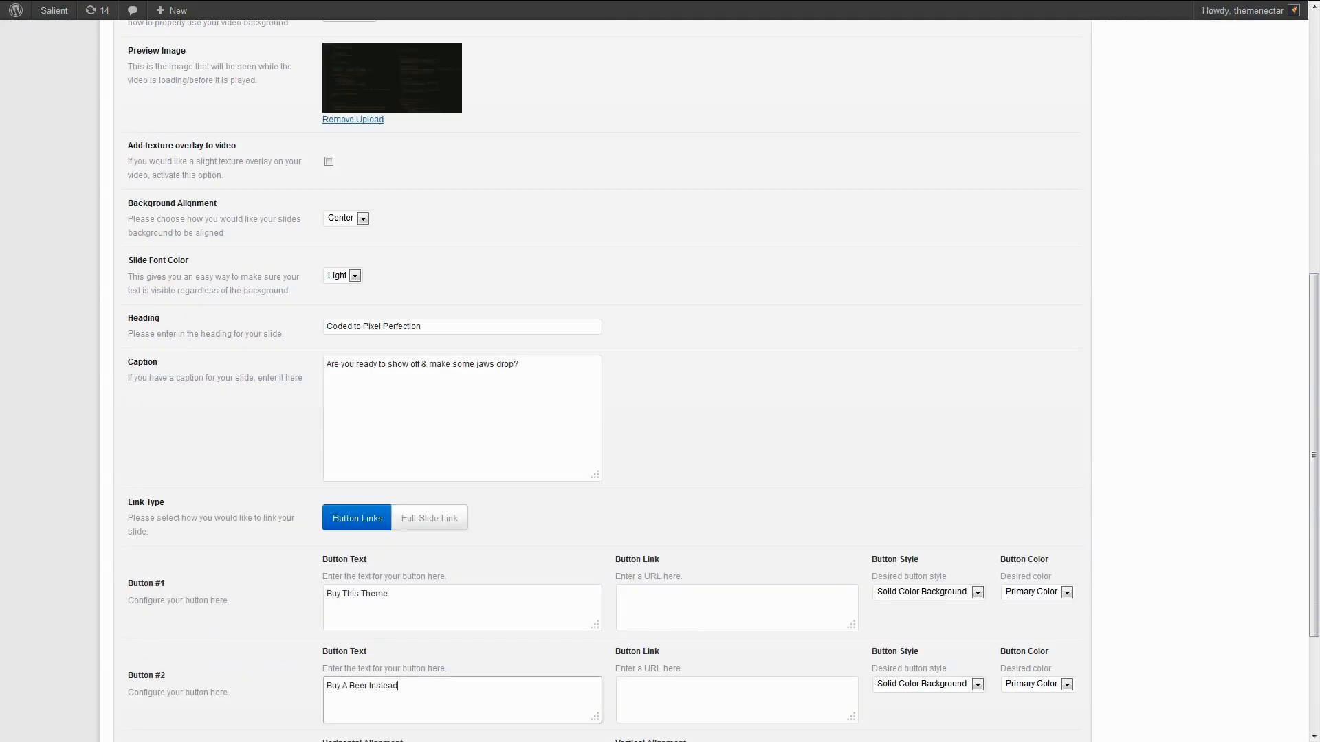
click(1040, 670)
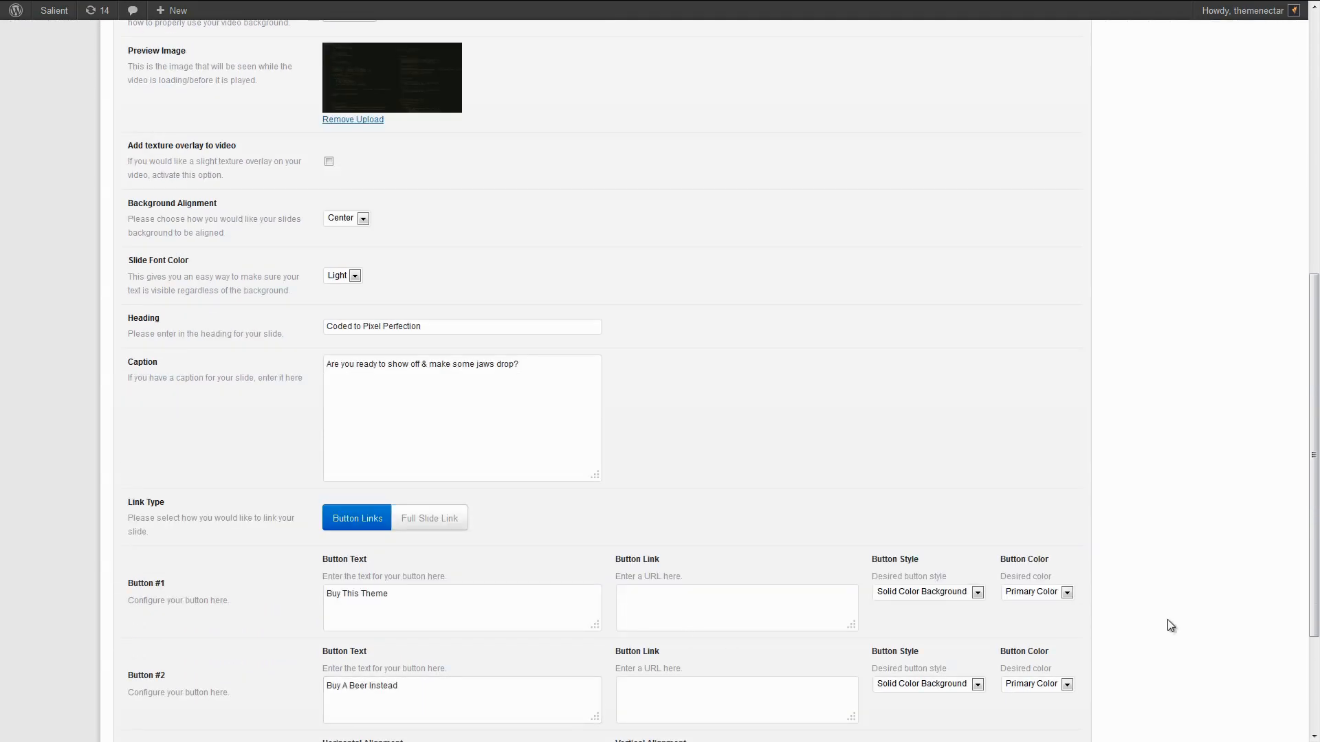
click(765, 697)
text(http://www.youtube.com/watch?v=Ycv5fNd4AeM)
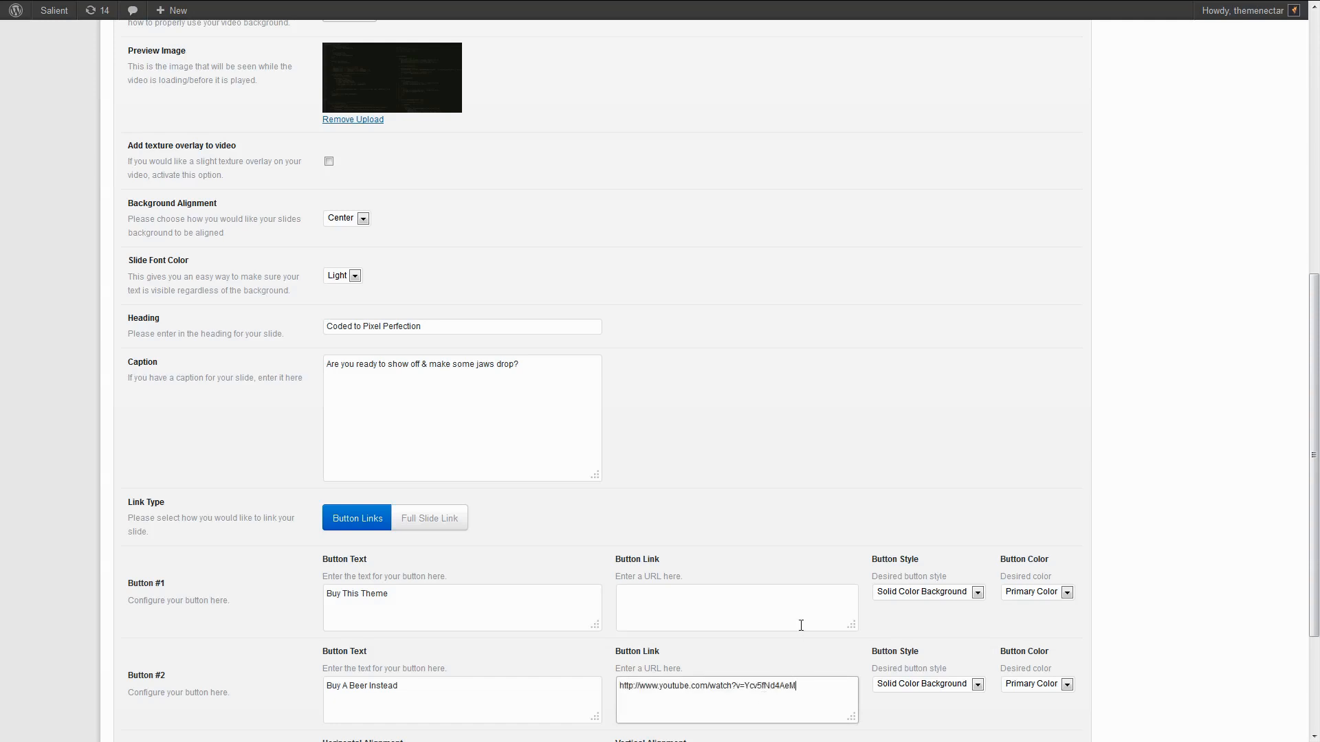
Set the first button's color to Extra Color #1 and the second button's color to Extra Color #3.
click(1057, 593)
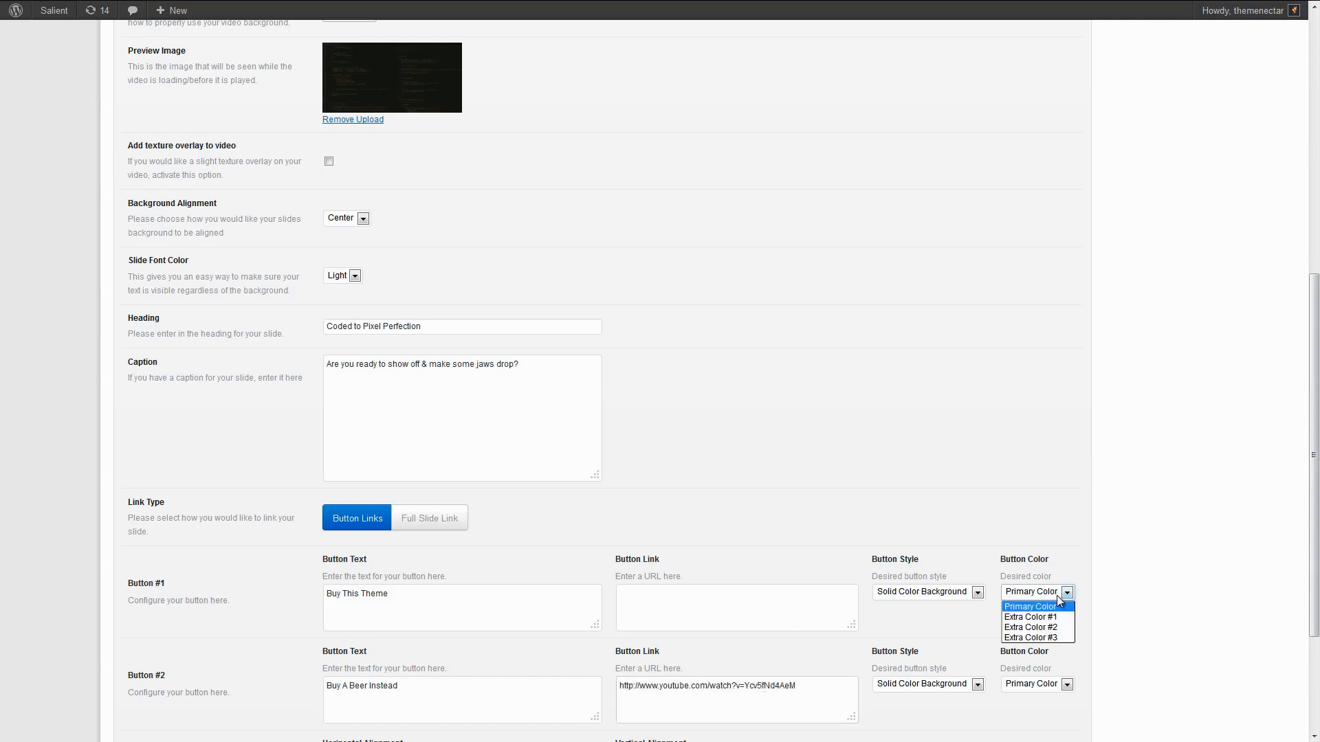
click(1054, 616)
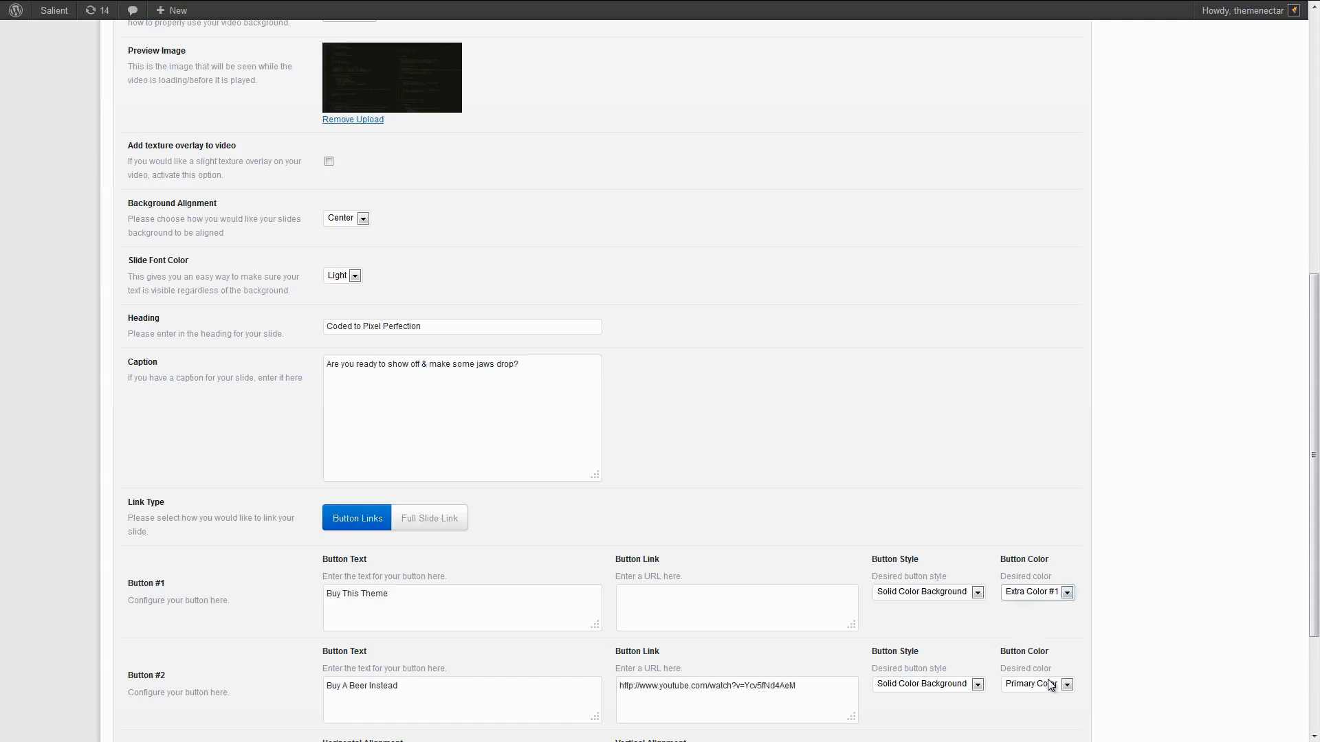
click(1050, 685)
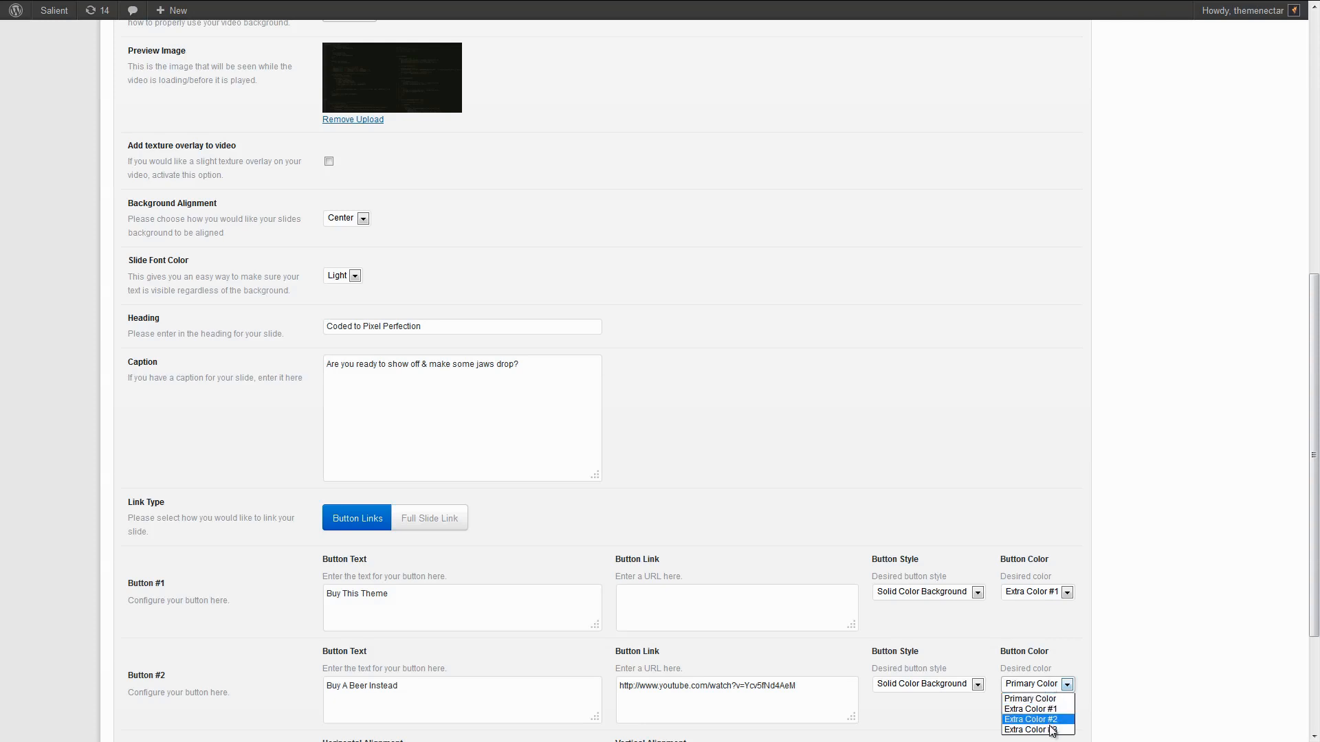
click(1051, 730)
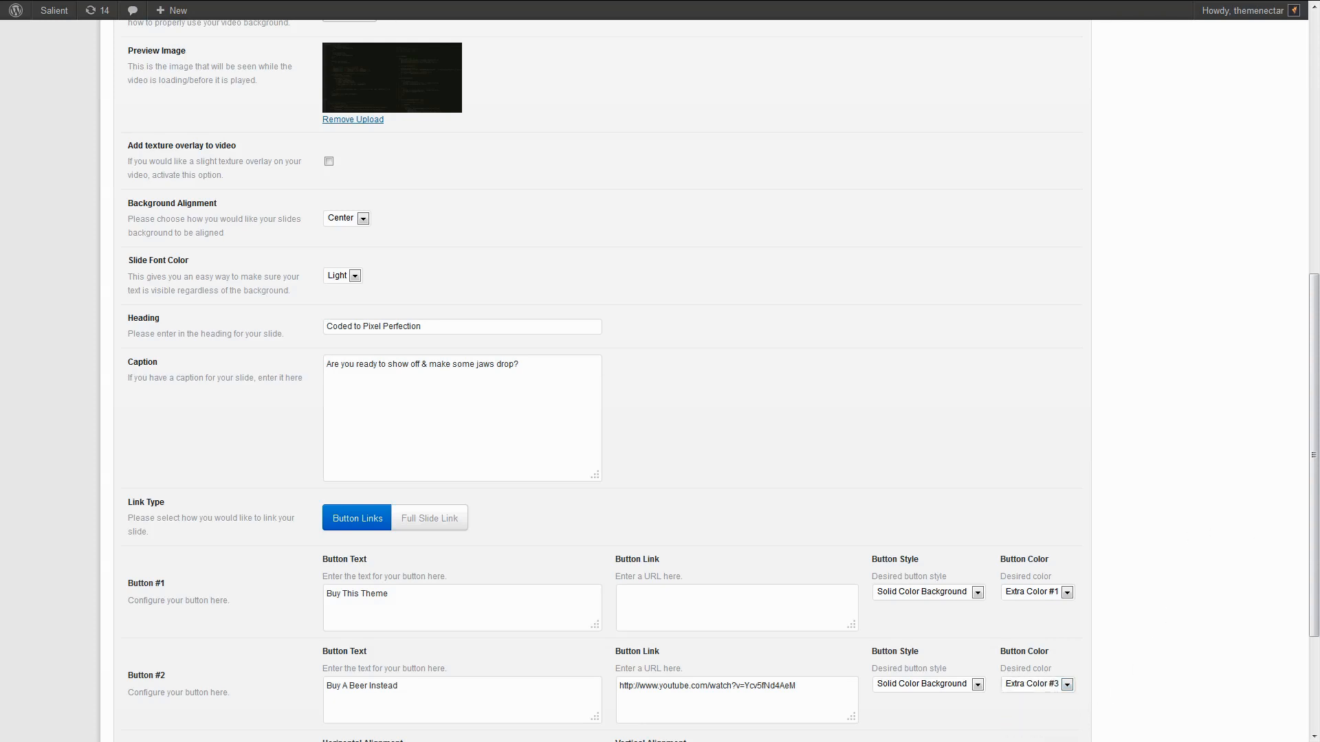
Set the slide content's horizontal alignment to Centered and publish the slide.
scroll(1202, 459, down, 2)
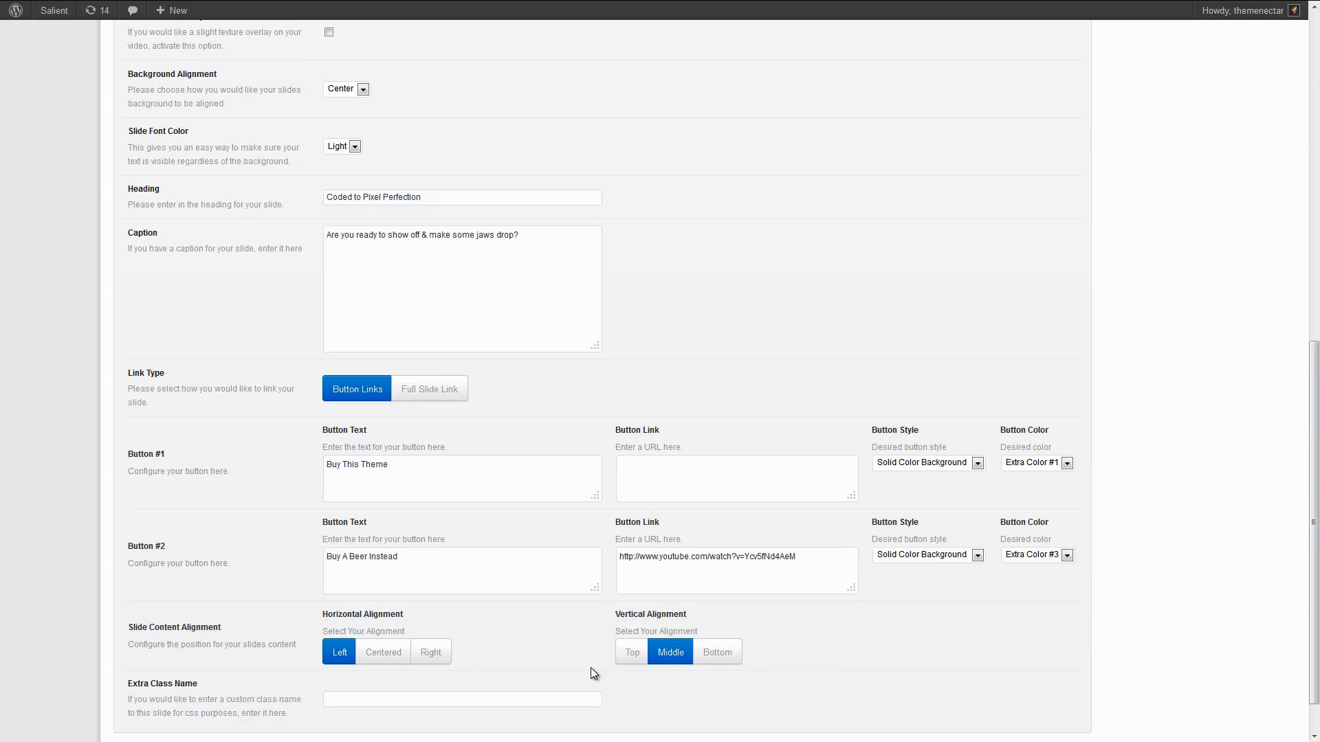
click(385, 653)
scroll(1096, 653, down, 1)
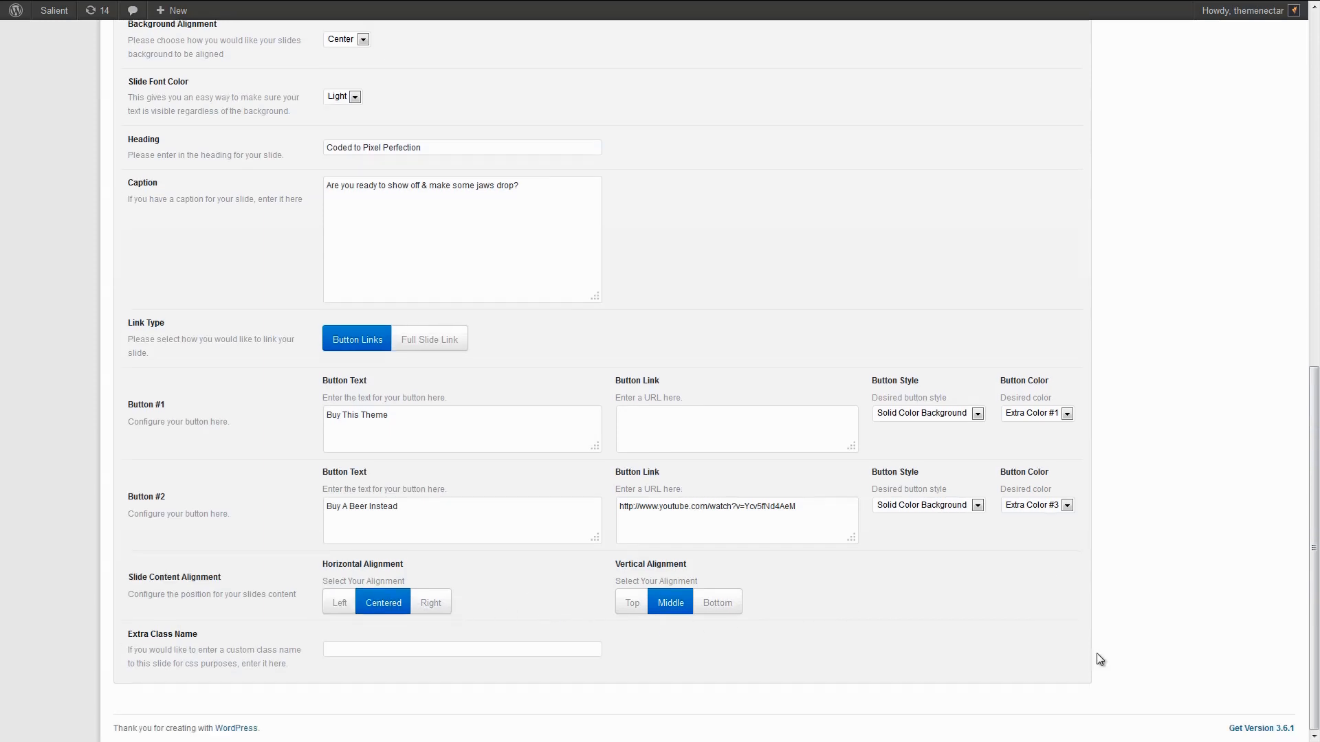
scroll(1182, 475, up, 10)
click(1264, 284)
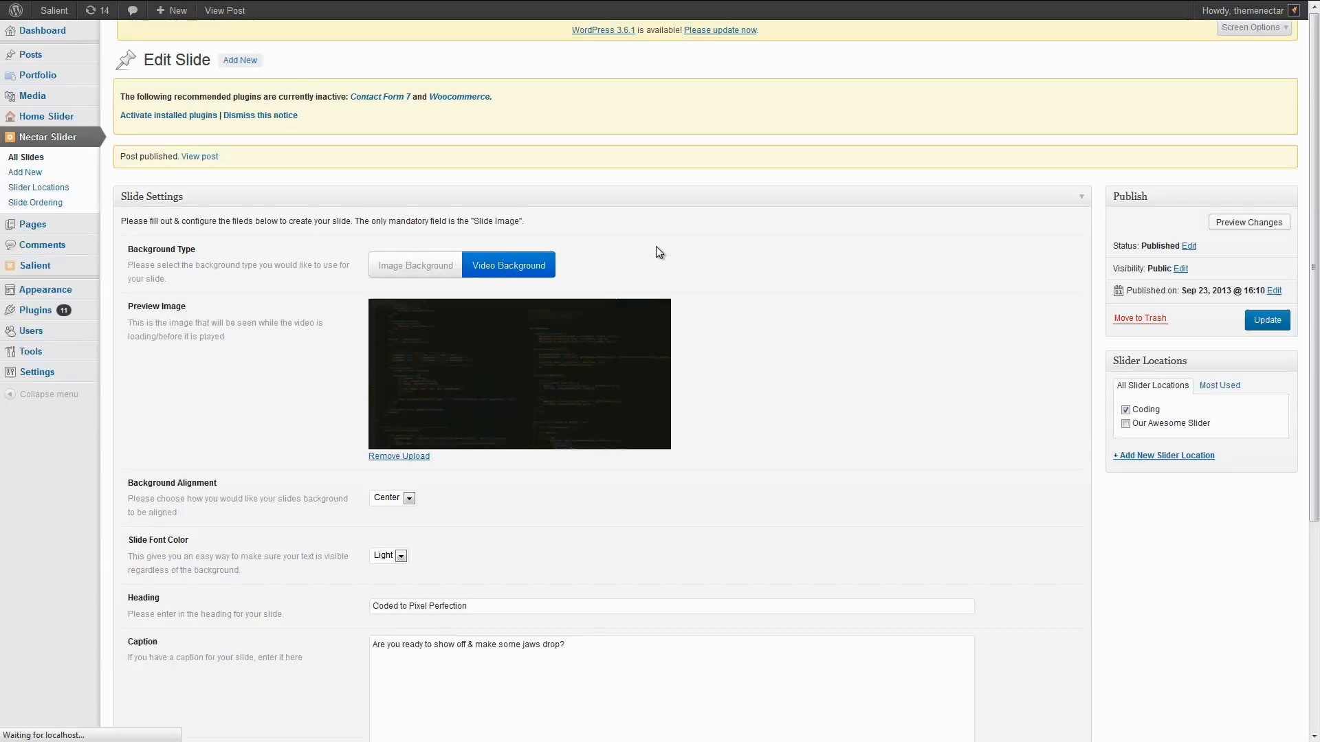
Open the Nectar Slider page for editing and start a Nectar Slider shortcode below its content, with Coding as the slider.
click(34, 268)
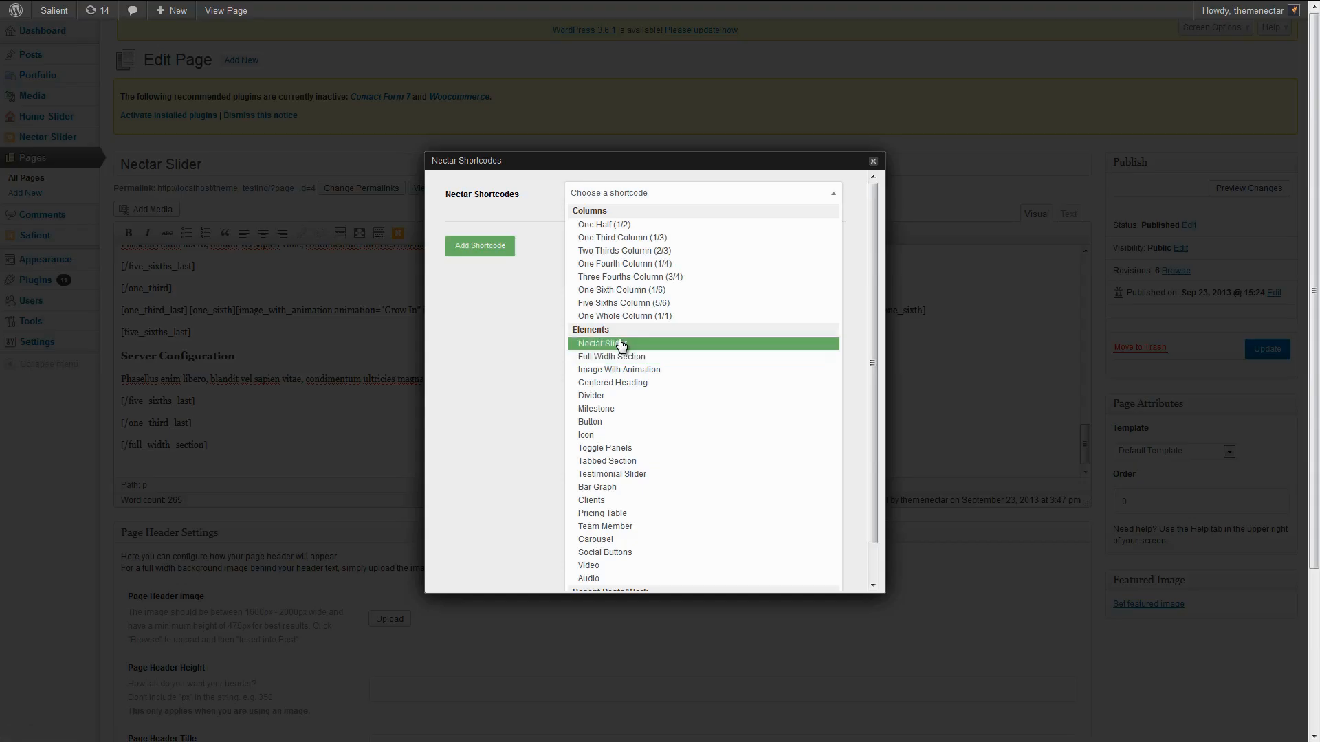
click(621, 344)
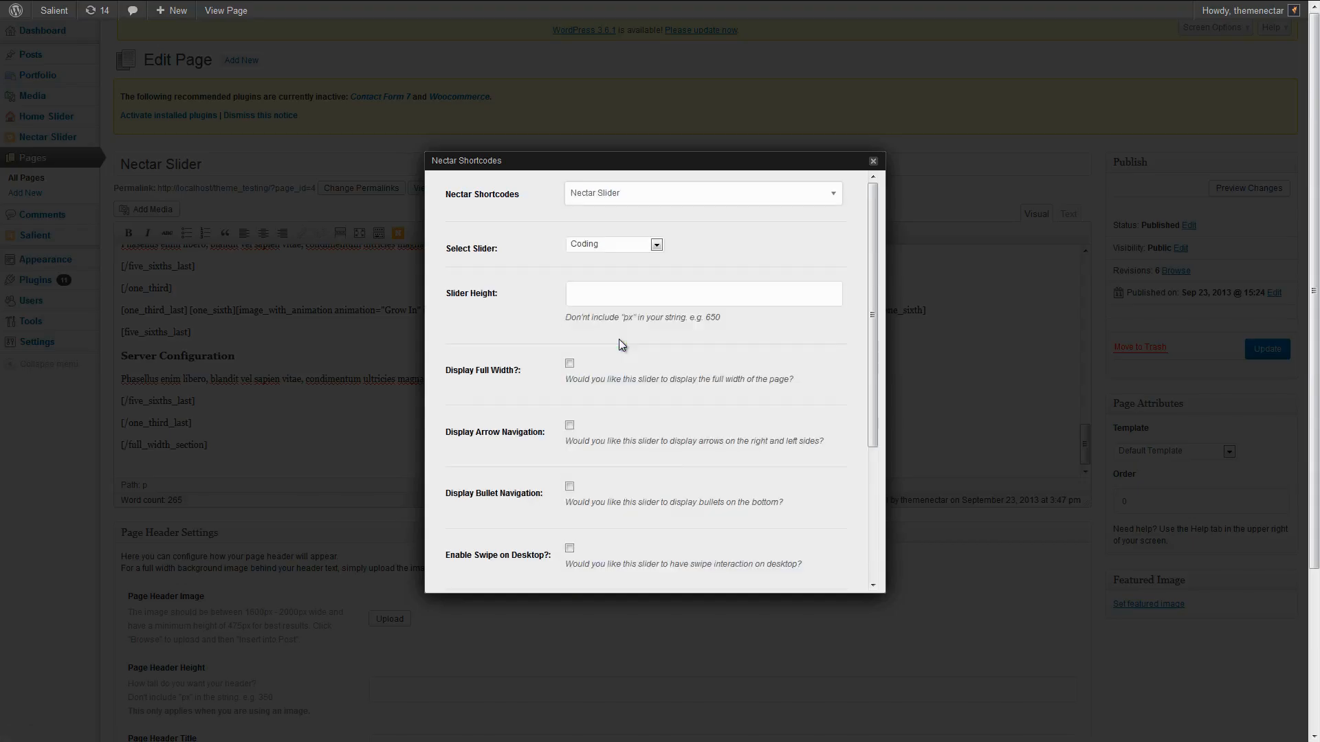
click(608, 246)
click(590, 262)
Set the slider's height to 450 with full-width display, add the shortcode and update the page.
click(604, 298)
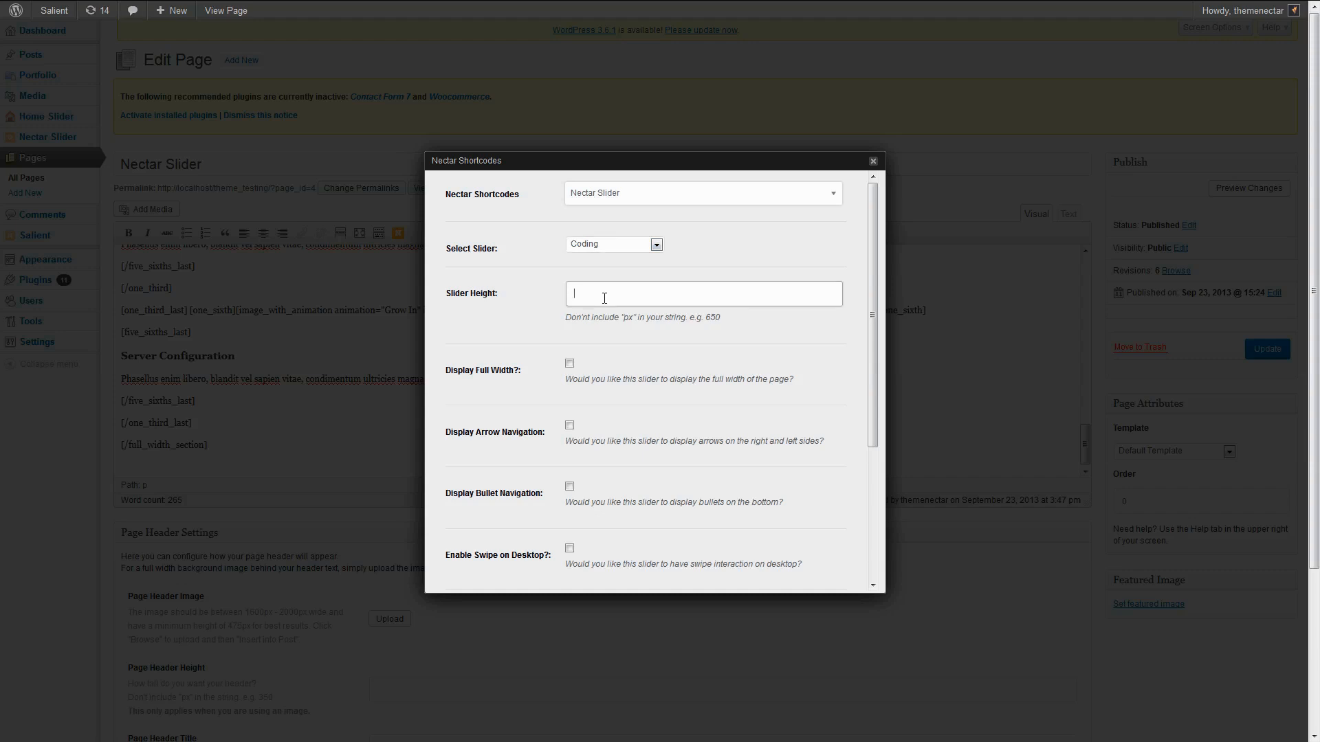
click(570, 364)
scroll(647, 389, down, 3)
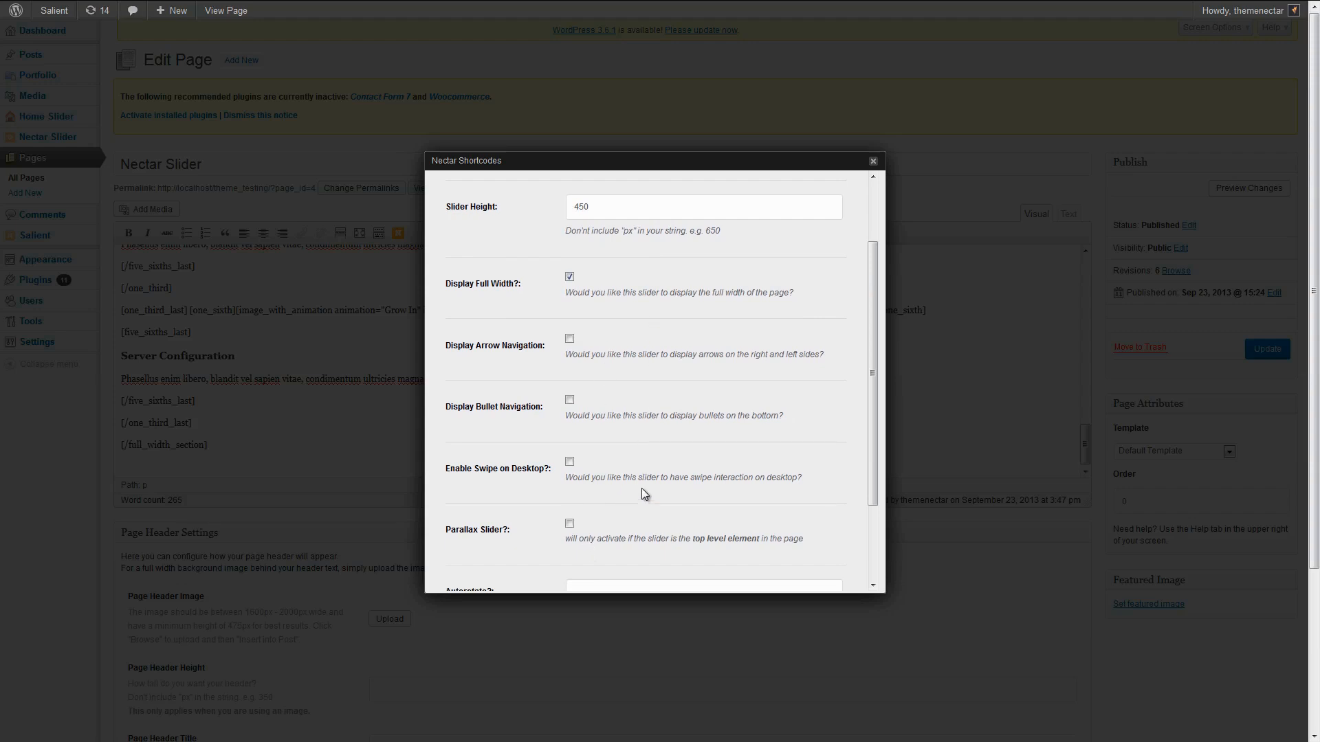
scroll(642, 489, down, 3)
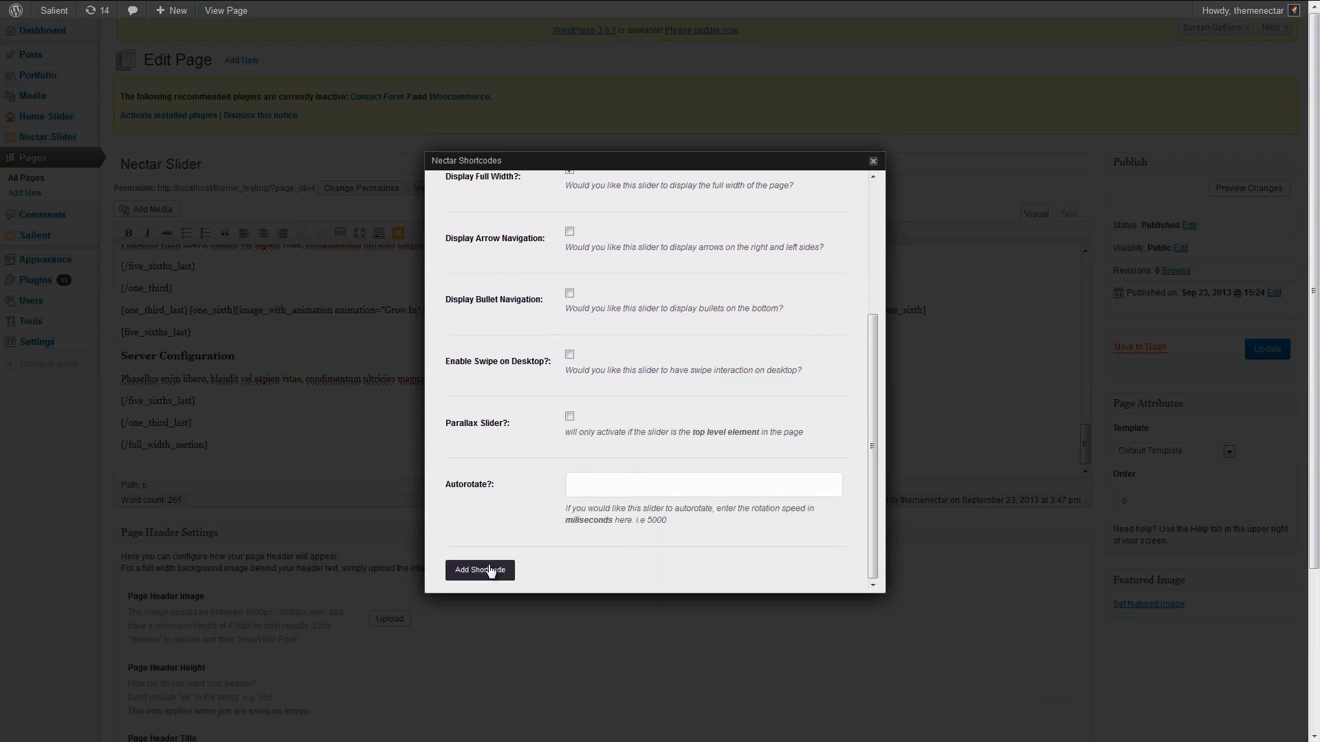
click(490, 572)
click(1256, 309)
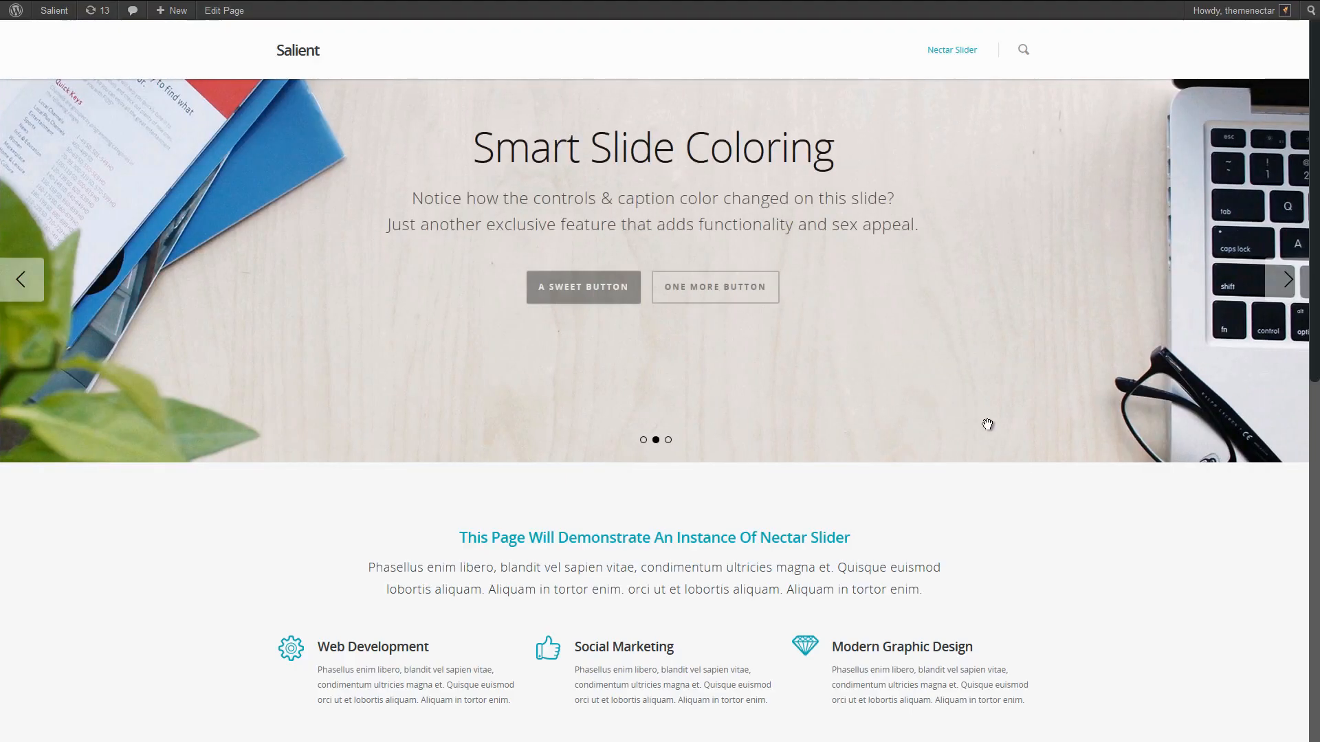
View the live page and examine the Coding slider with its video background below the service columns.
middle_click(1096, 497)
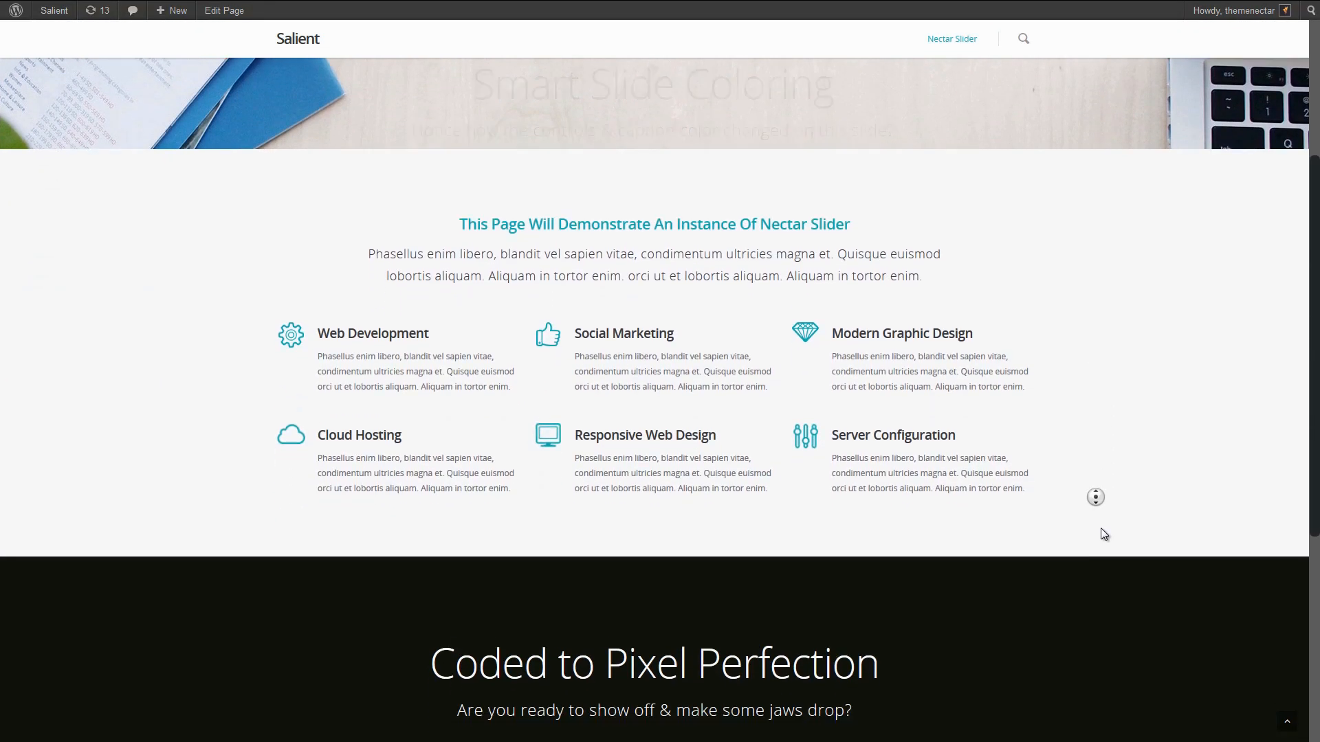
middle_click(1099, 529)
scroll(894, 419, down, 2)
scroll(886, 413, up, 1)
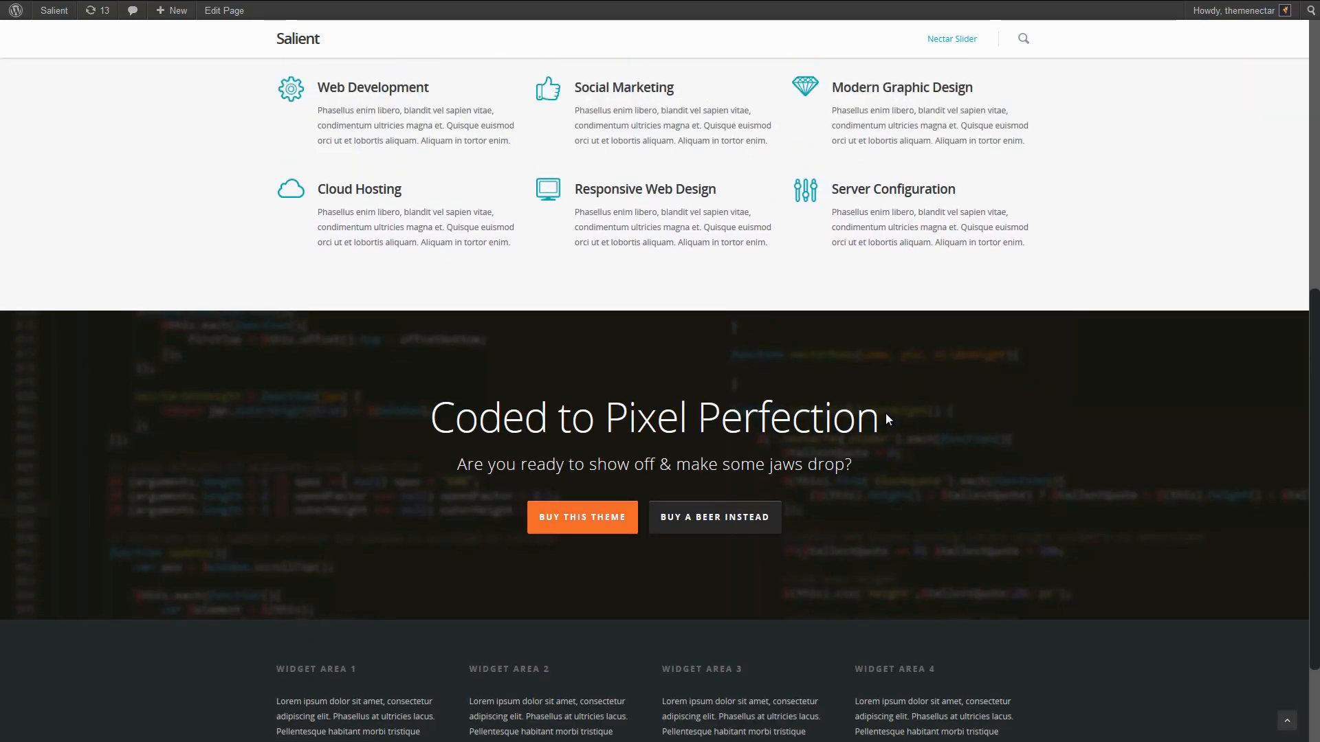
scroll(885, 414, up, 1)
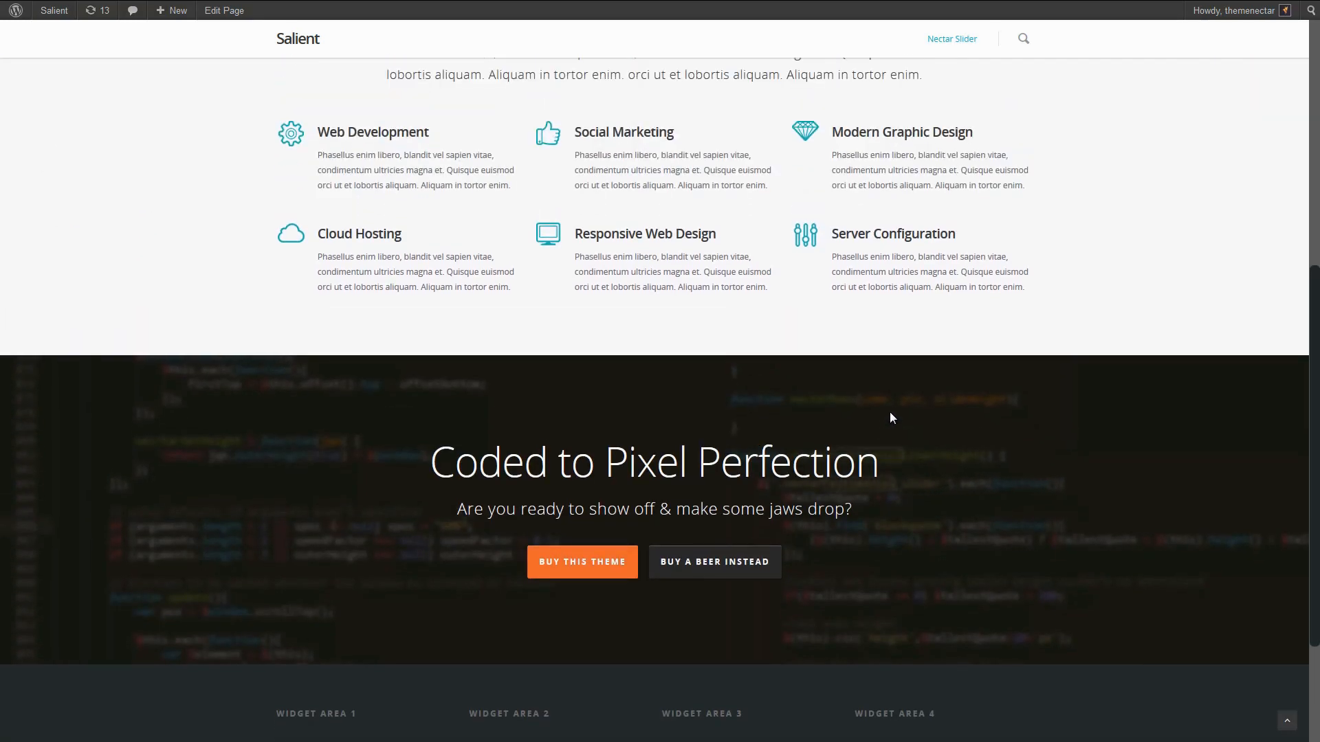
scroll(890, 412, up, 1)
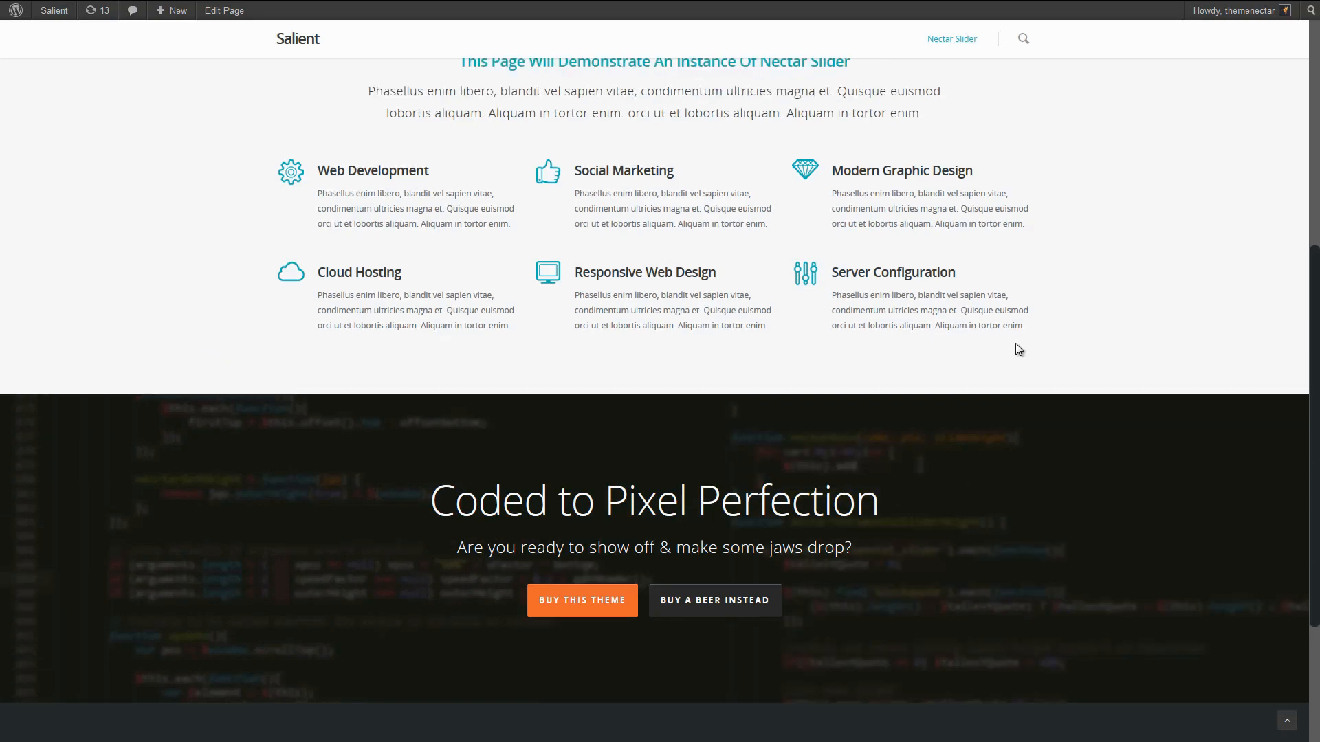
Test the "Buy A Beer Instead" button's video popup, close it and return to the top of the page.
click(740, 610)
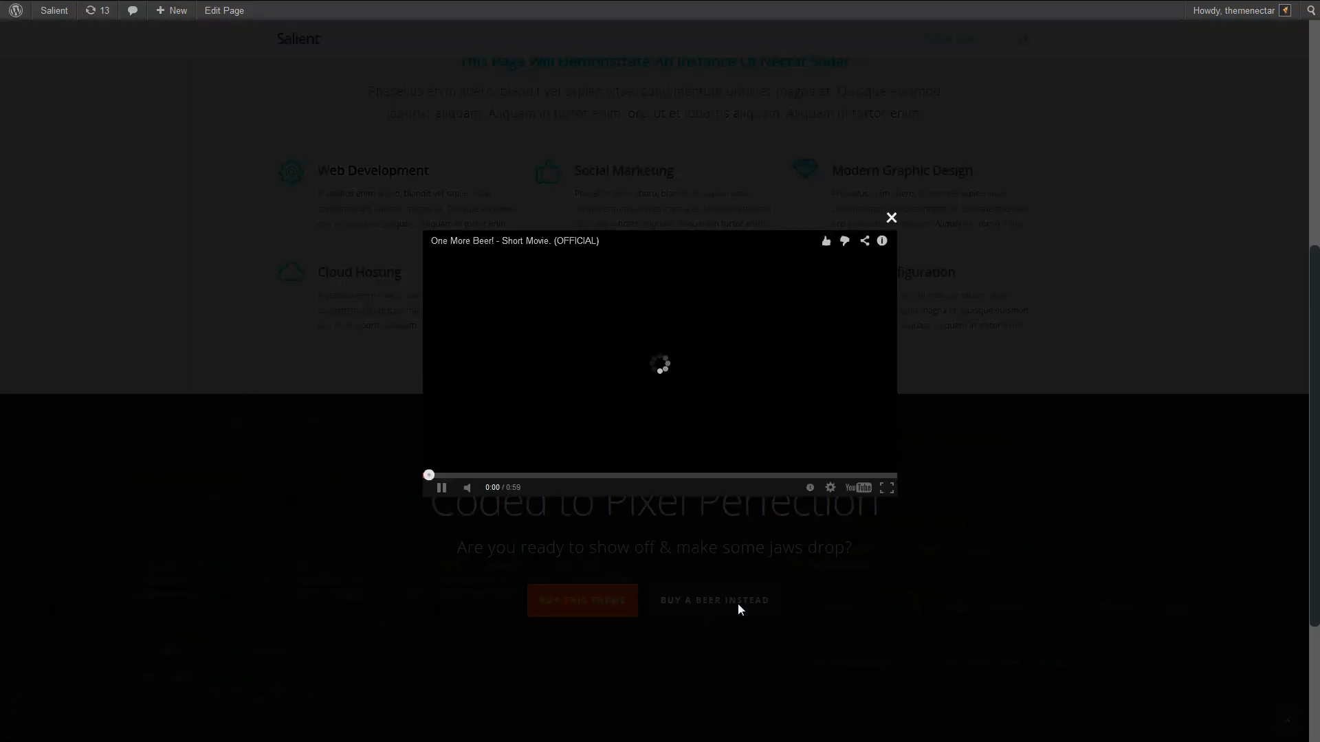
click(225, 383)
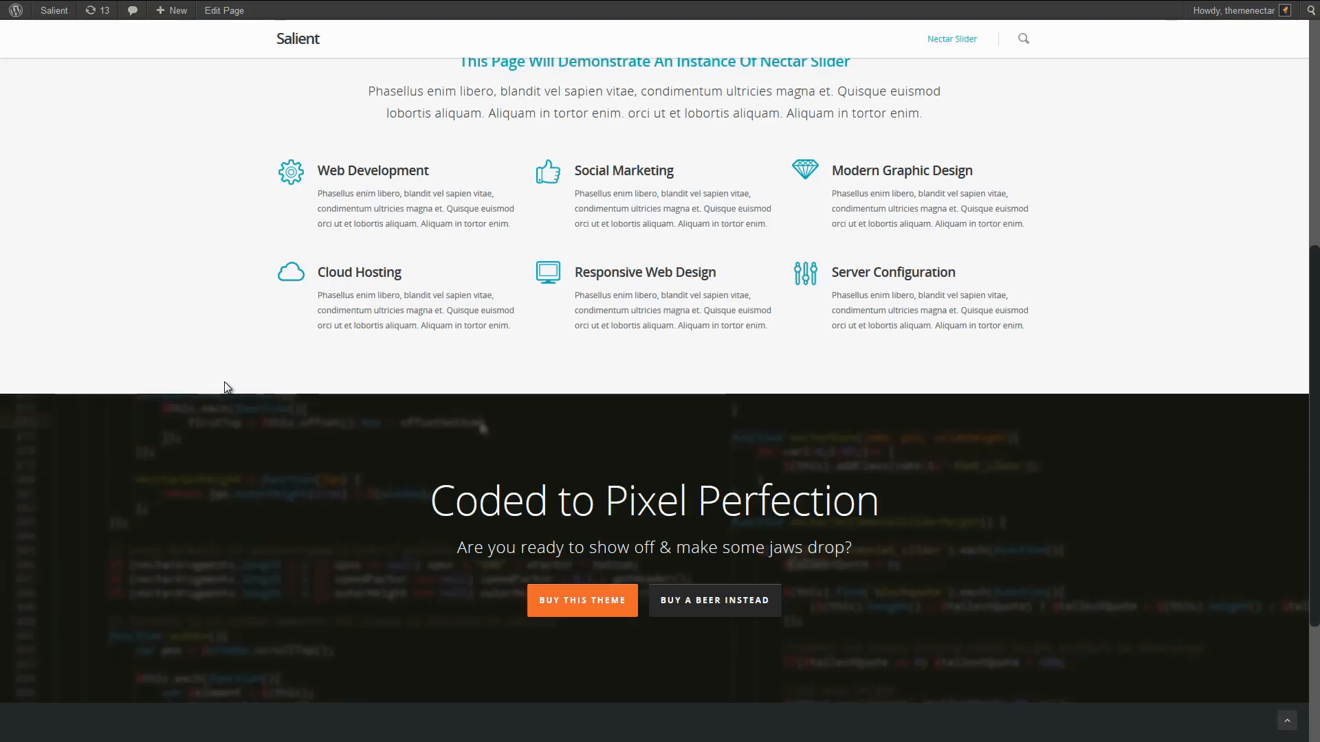
middle_click(234, 377)
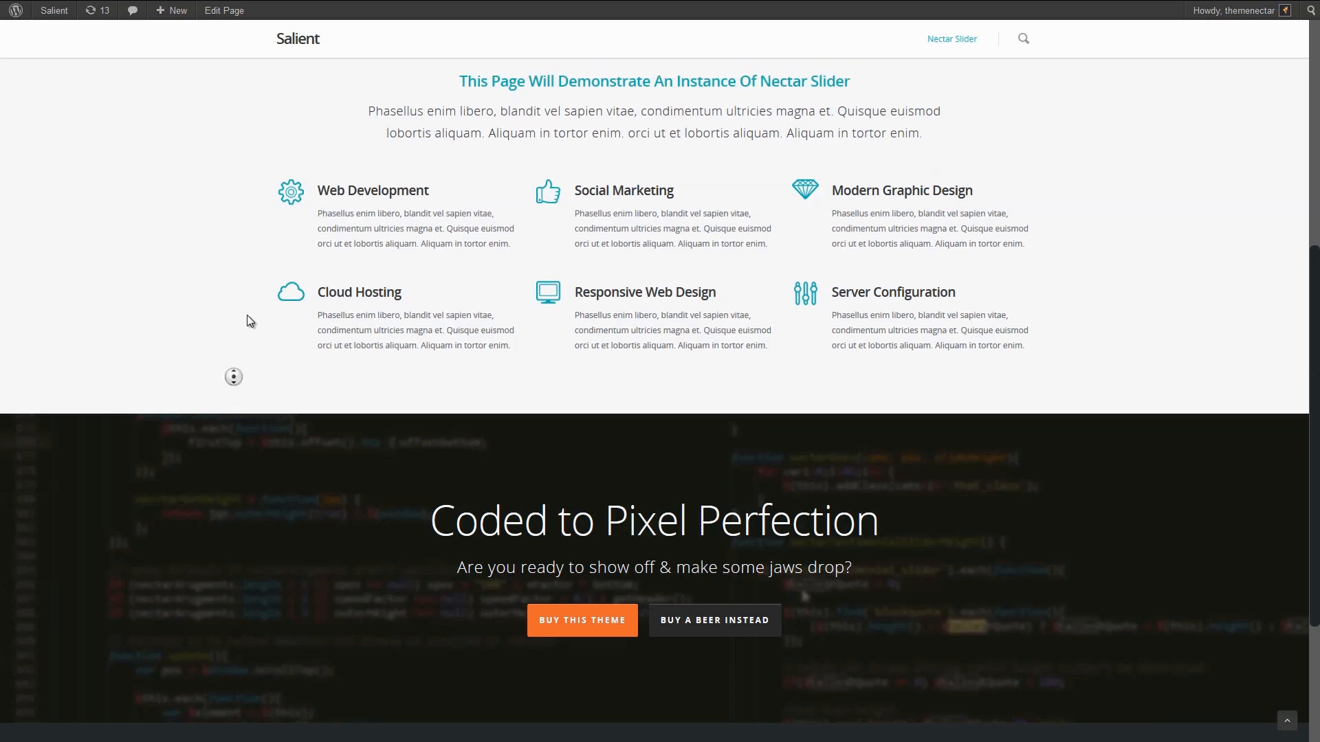
middle_click(251, 284)
middle_click(253, 325)
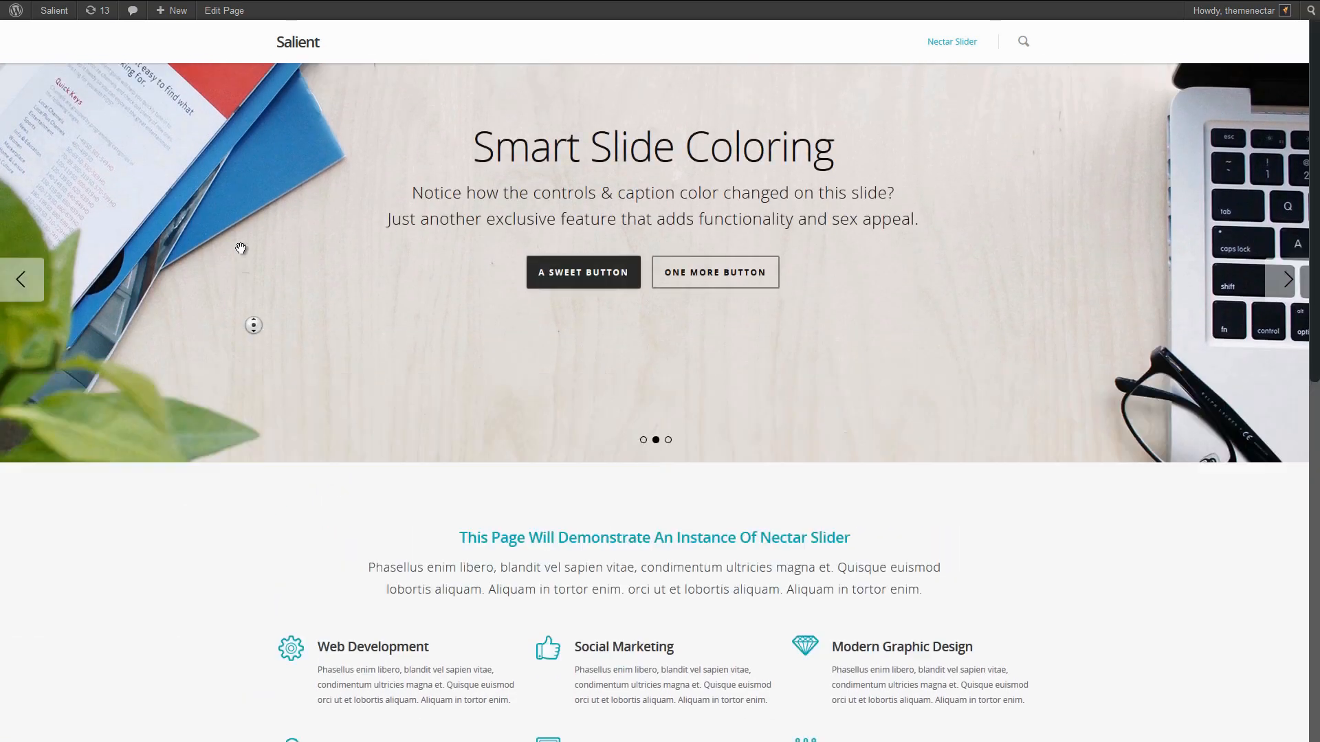
middle_click(241, 248)
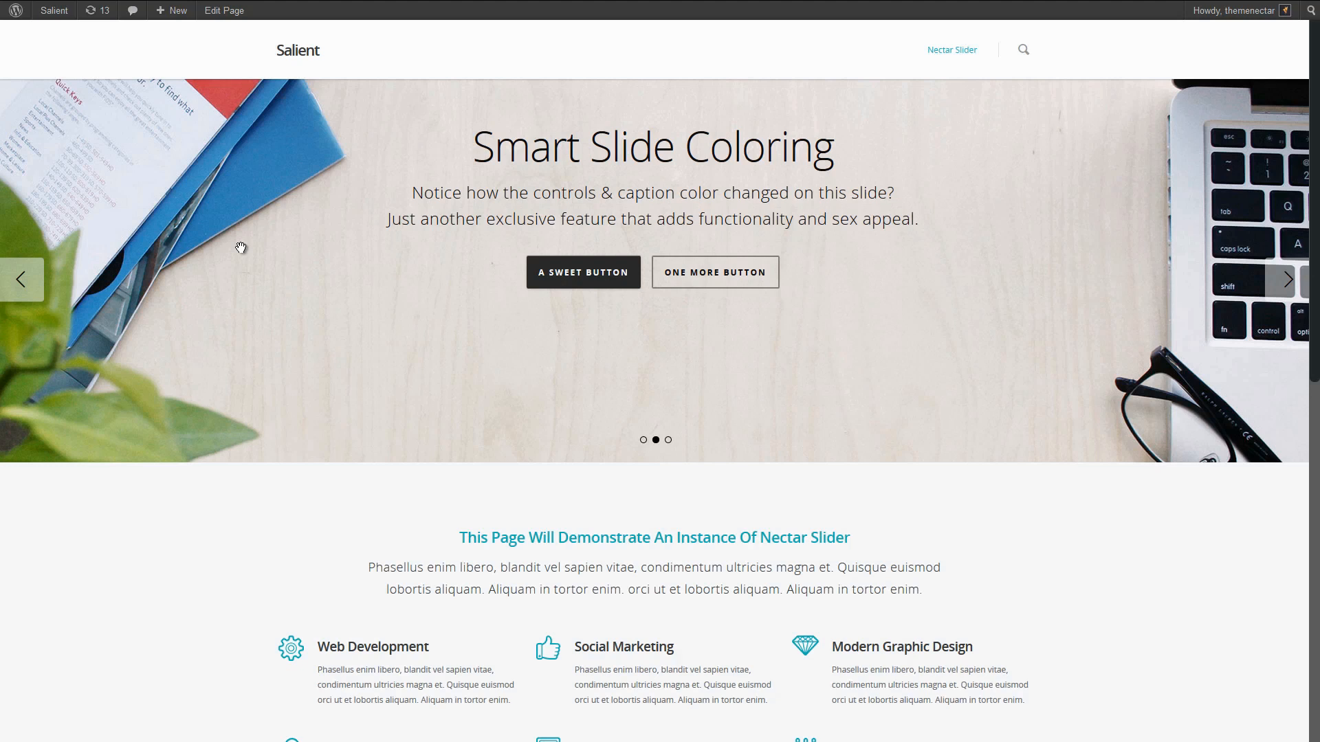